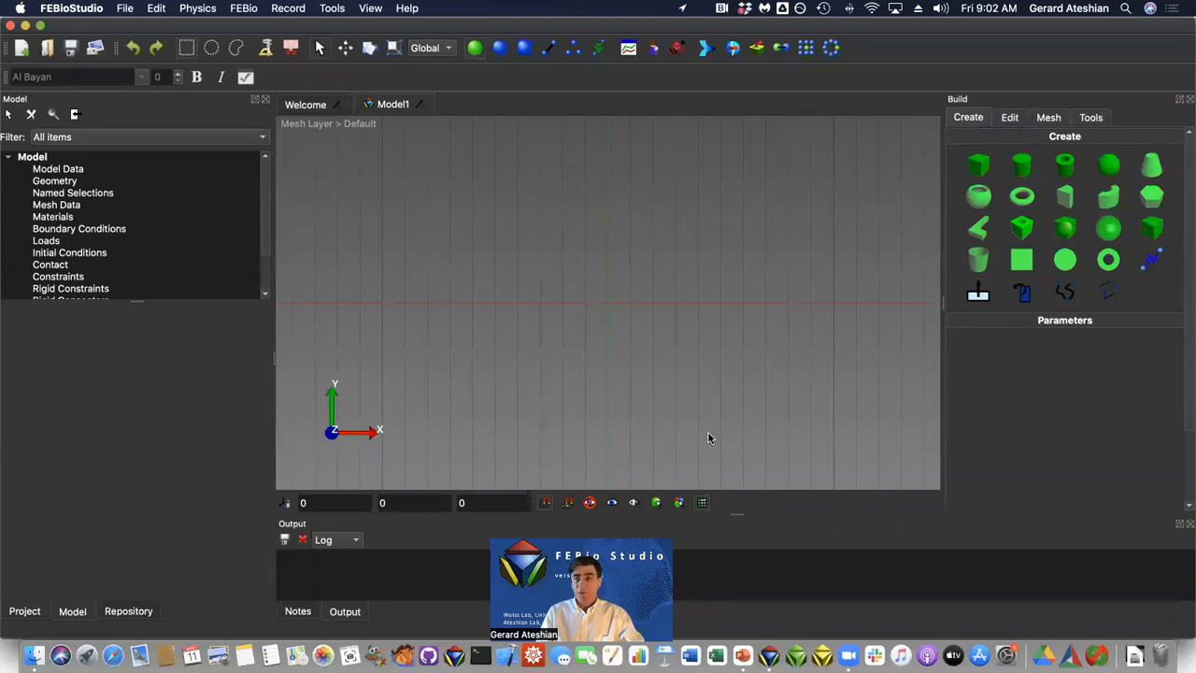
Set the current model's unit system to SI.
click(53, 9)
click(65, 50)
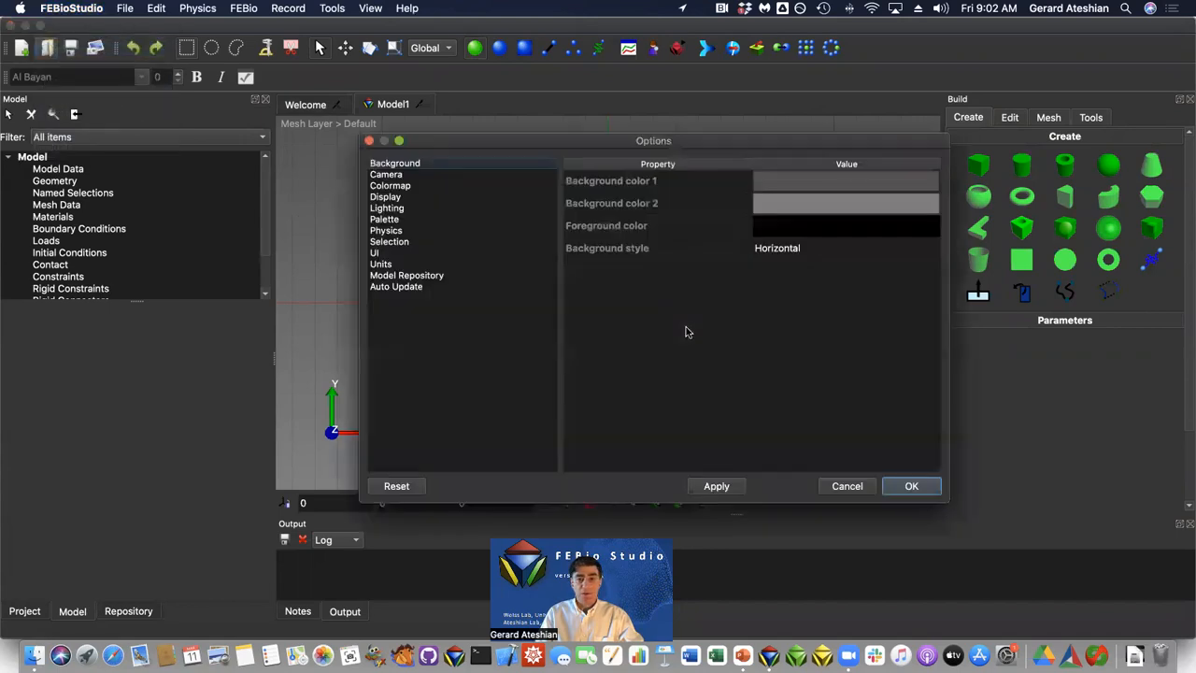
click(397, 265)
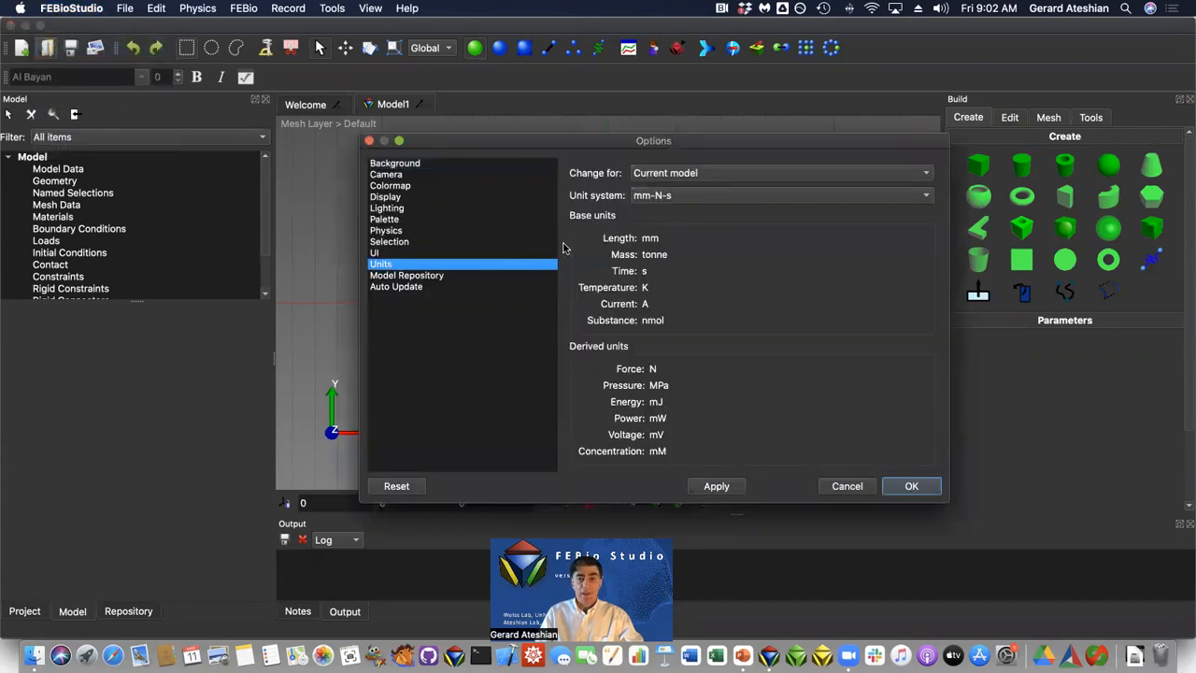
click(664, 196)
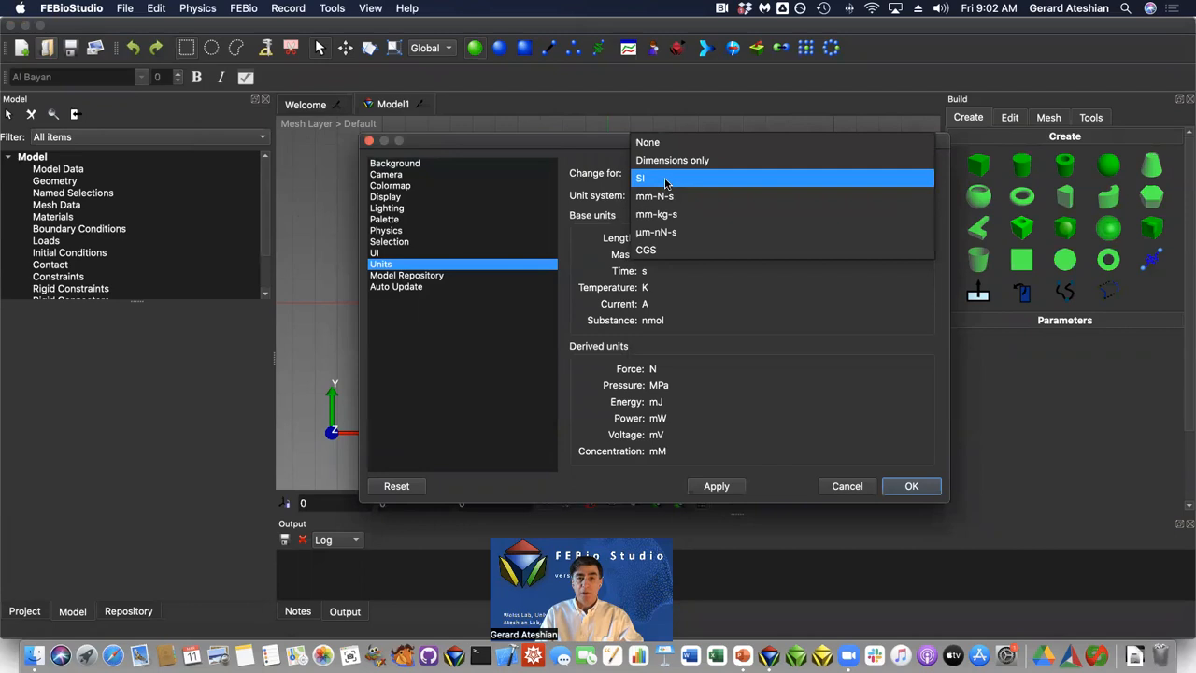
click(666, 178)
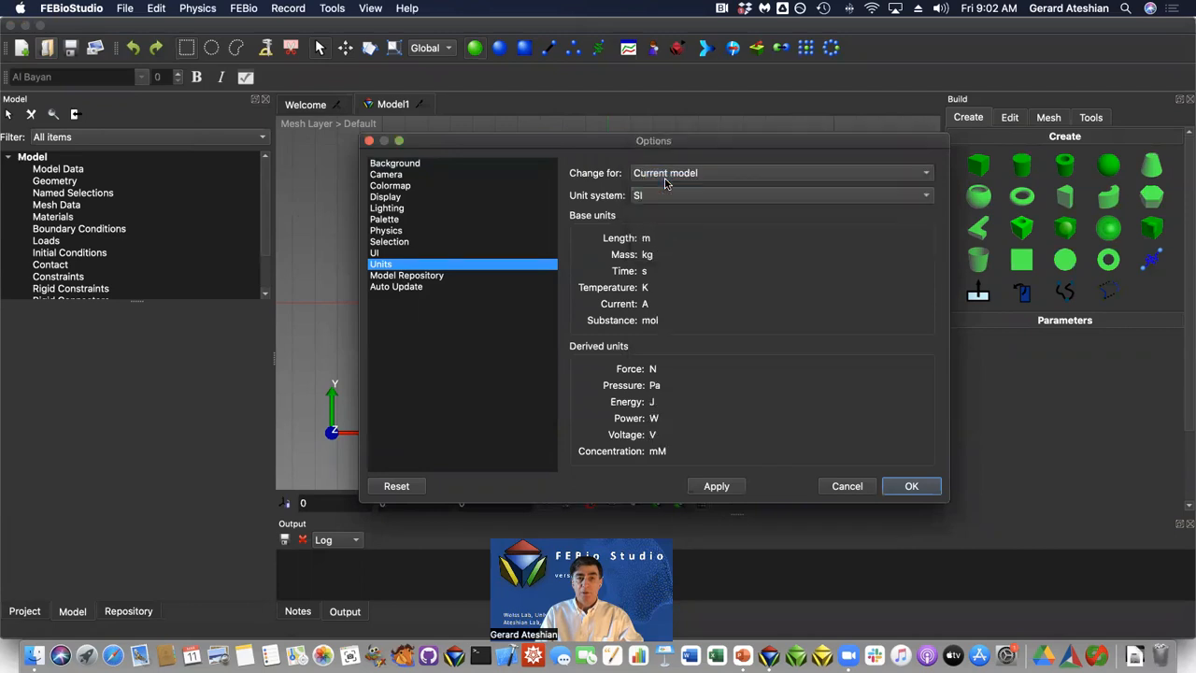
click(906, 486)
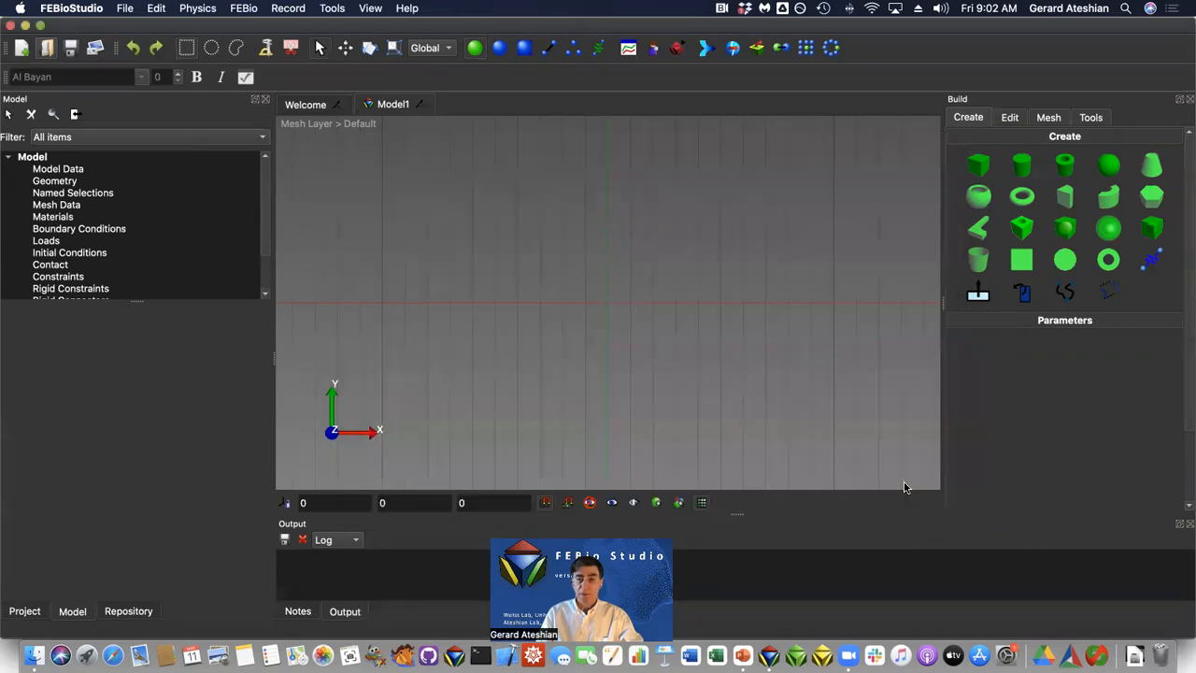
Create a tube at the origin with inner radius 0.03, outer radius 0.035 and height 0.025.
click(1069, 165)
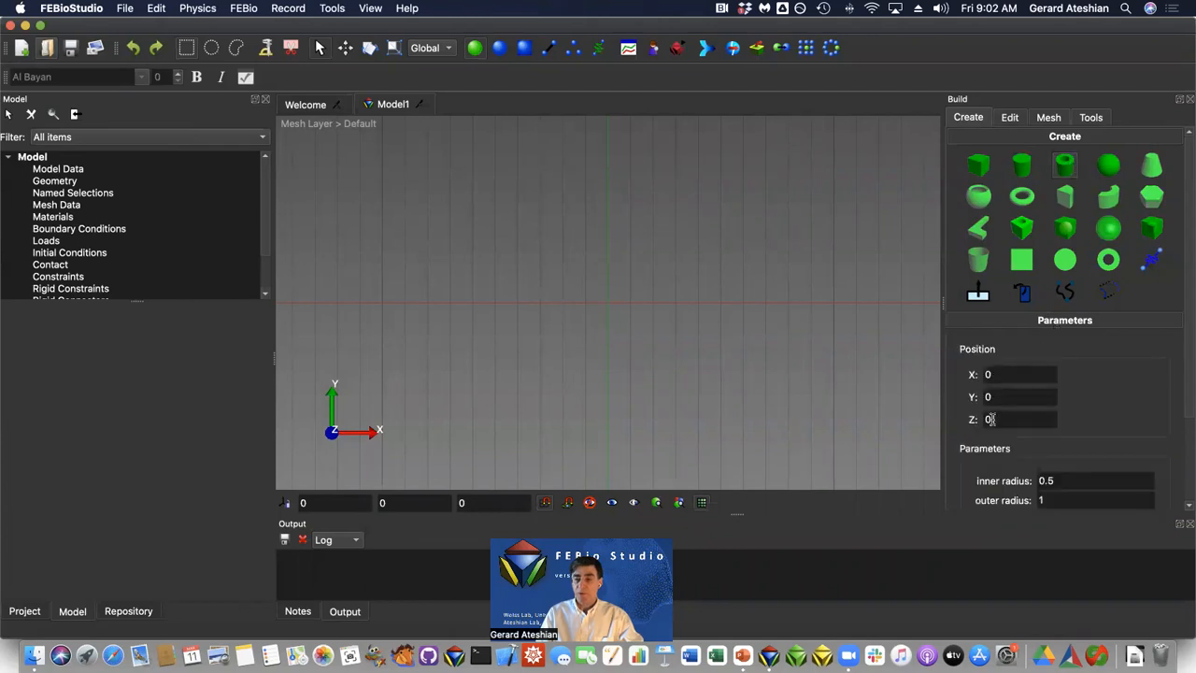
scroll(1184, 373, down, 5)
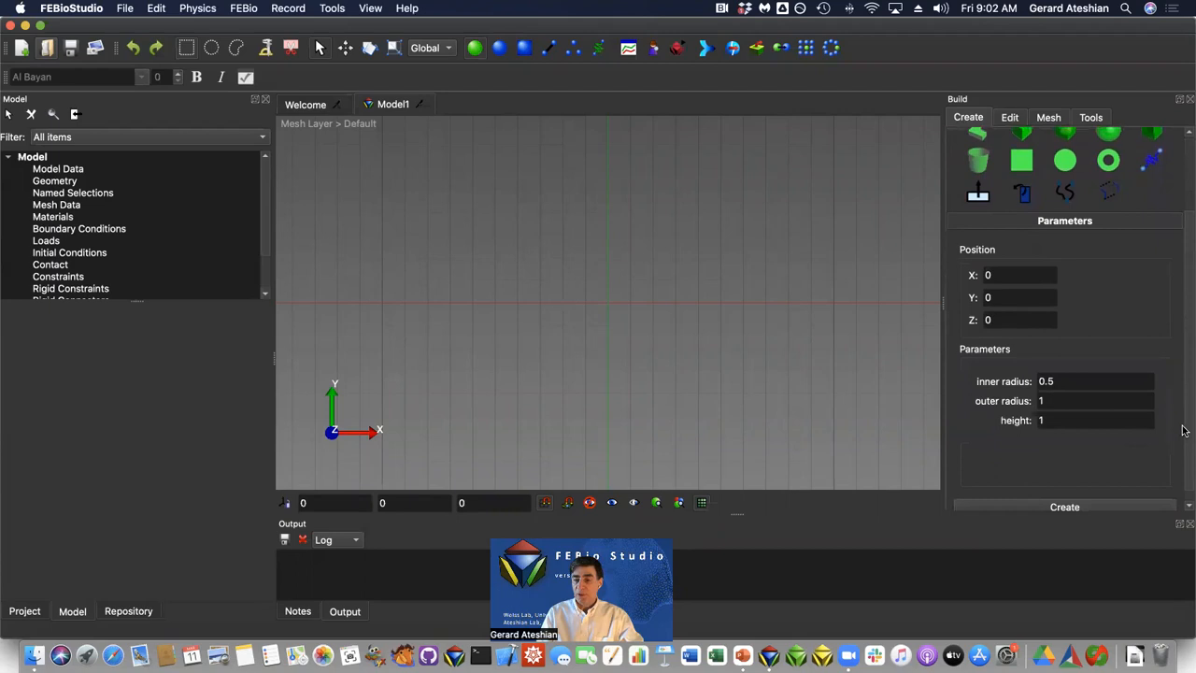
double_click(1046, 379)
text(03)
double_click(1050, 398)
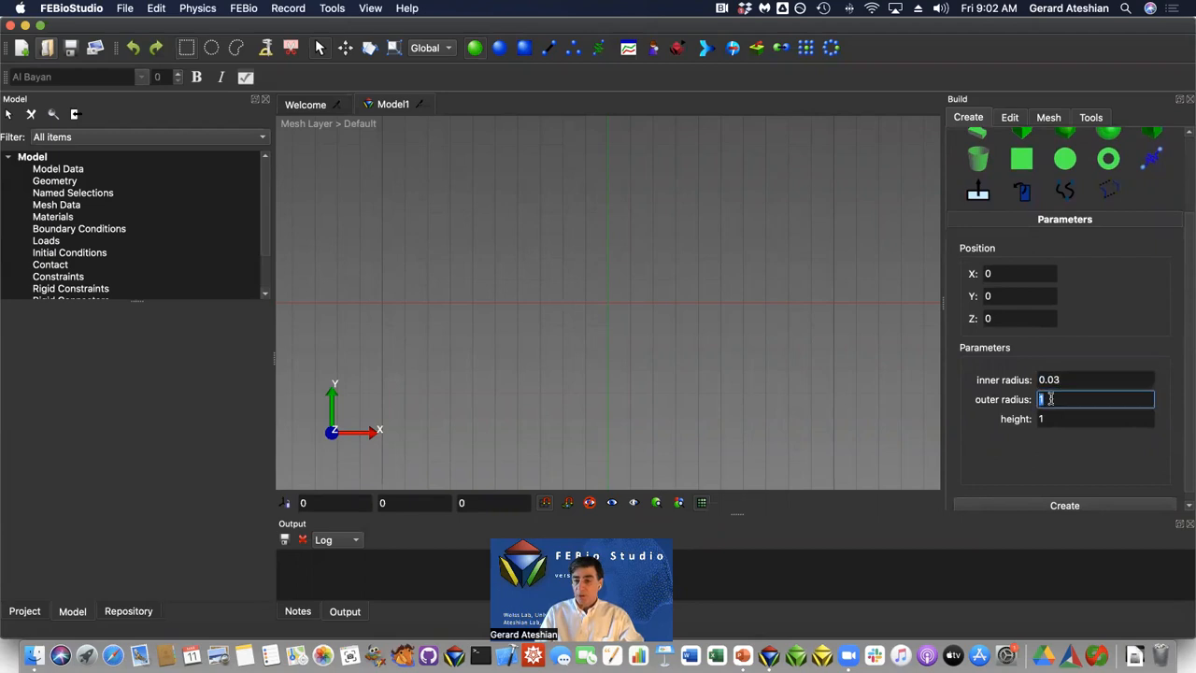
text(0.035)
double_click(1040, 418)
text(025)
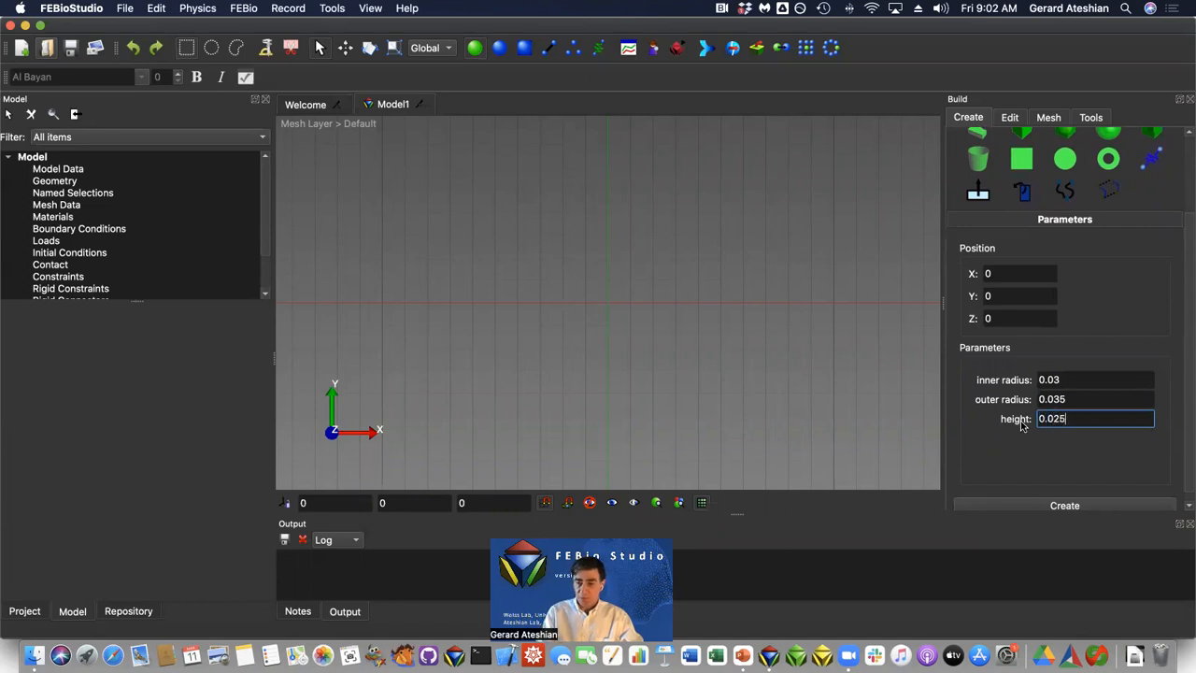
scroll(1059, 471, down, 1)
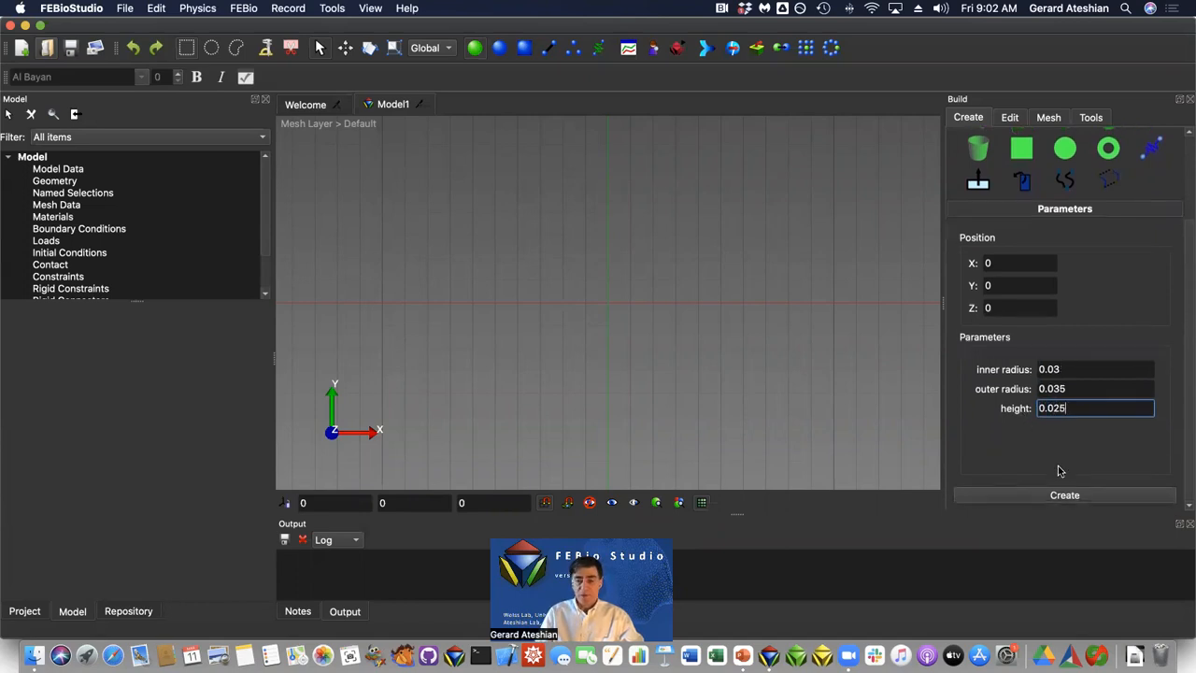
click(1059, 495)
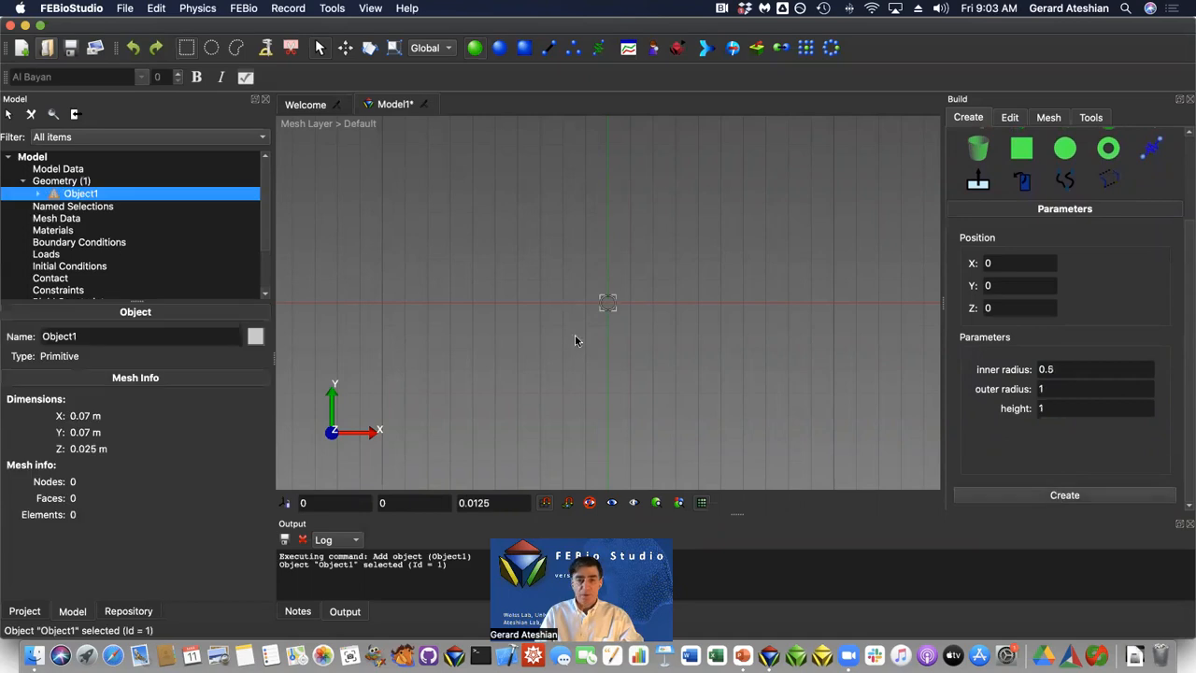
Mesh the tube with 47 slices, 5 segments and 25 stacks.
right_drag(631, 399, 638, 192)
drag(664, 360, 594, 307)
scroll(597, 342, up, 5)
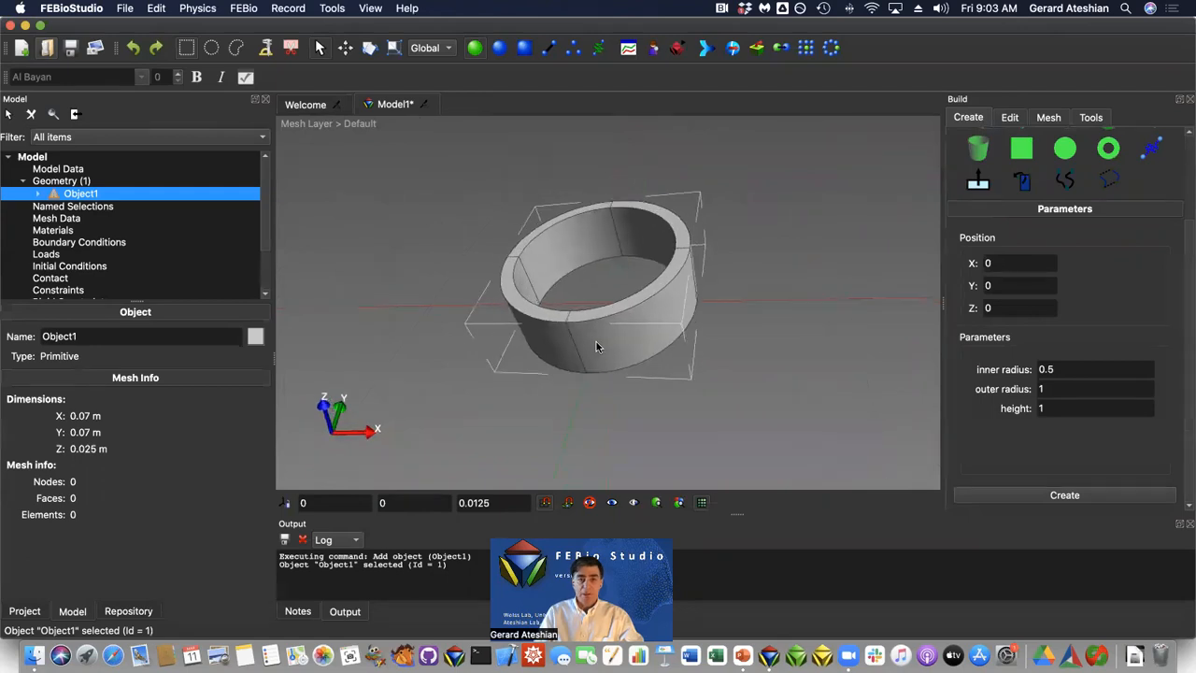
click(1046, 120)
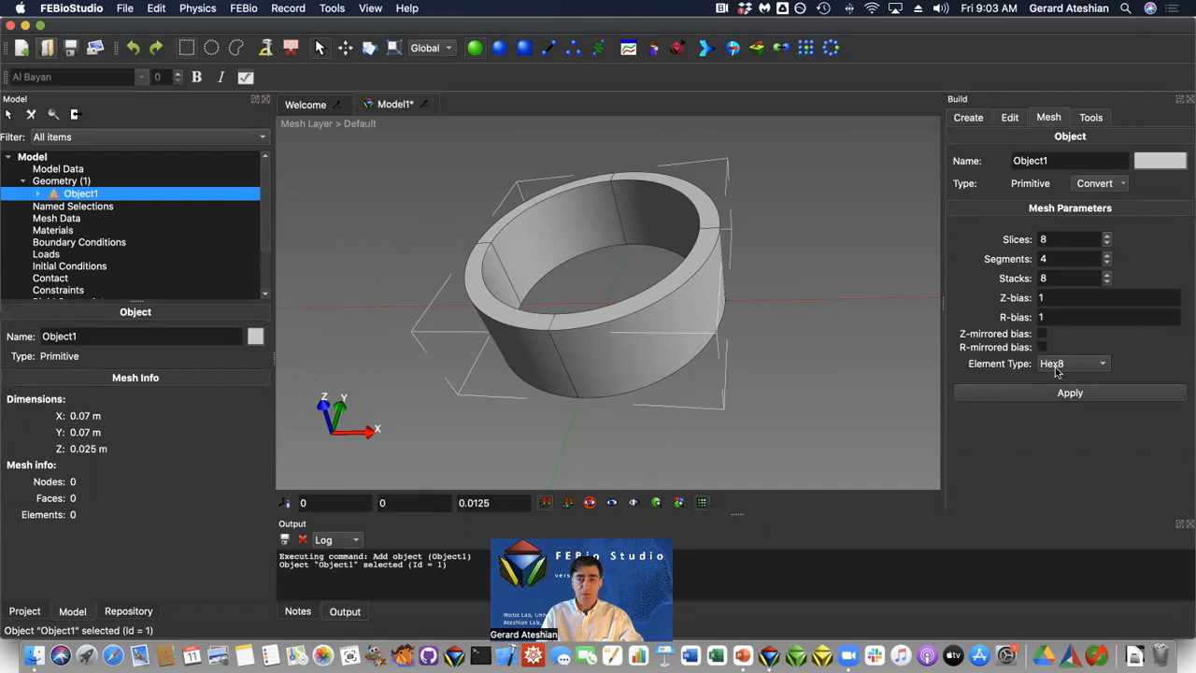
double_click(1057, 277)
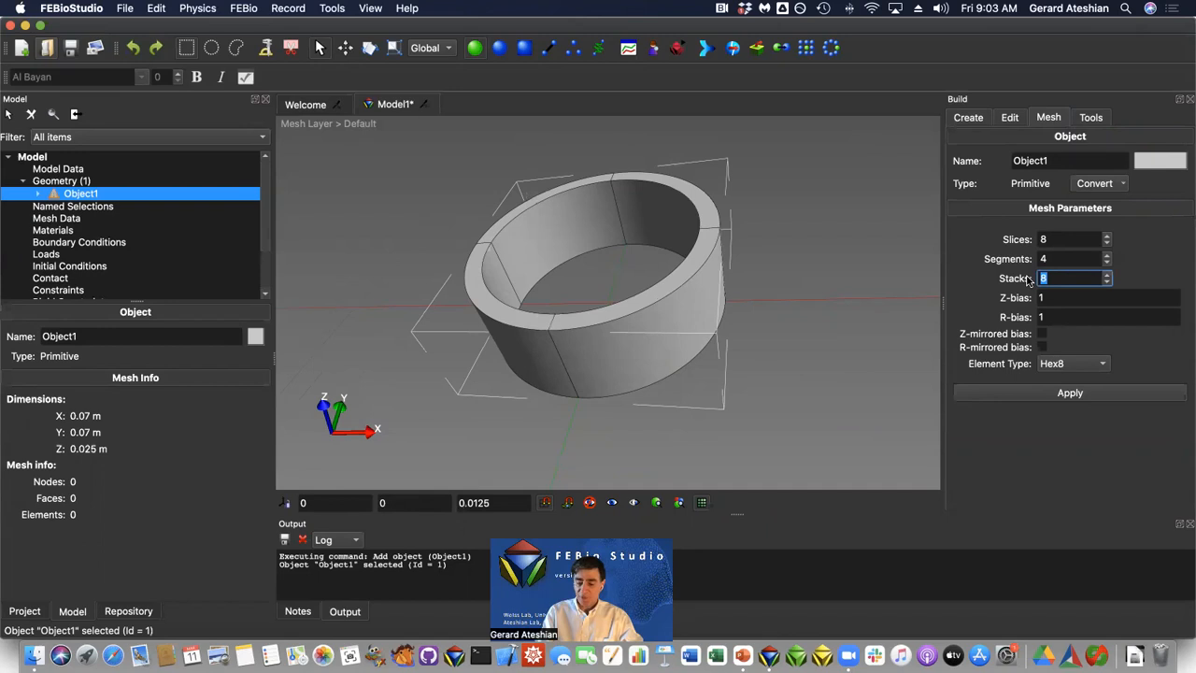
text(25)
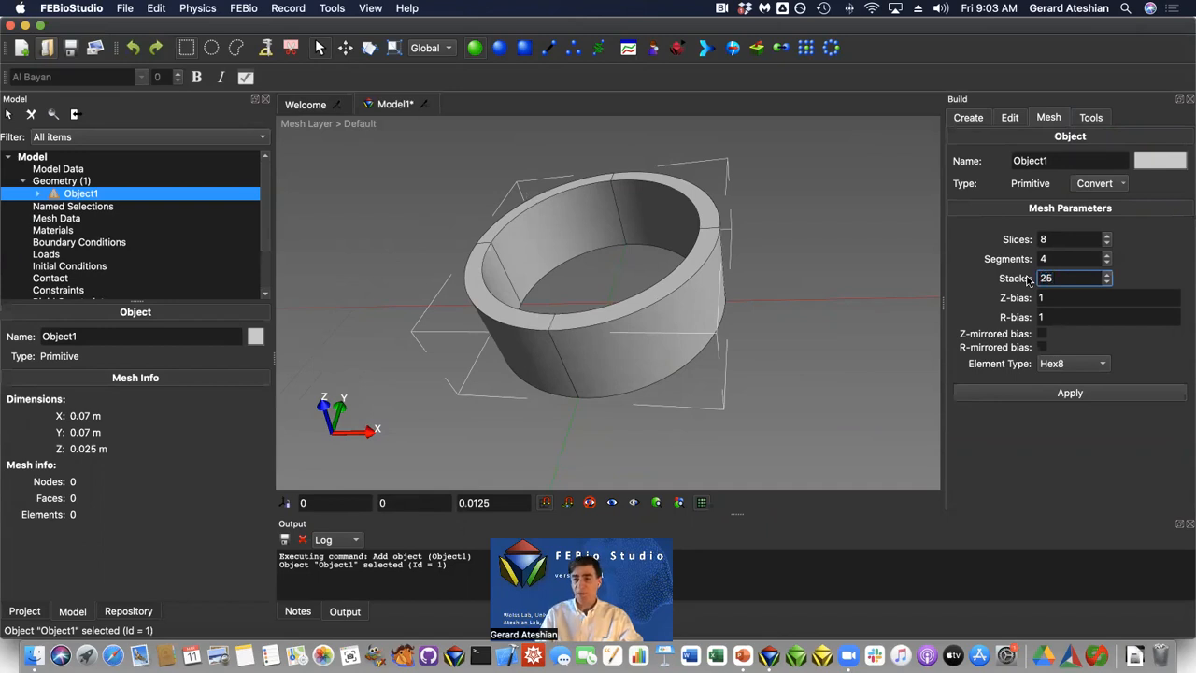
double_click(1050, 259)
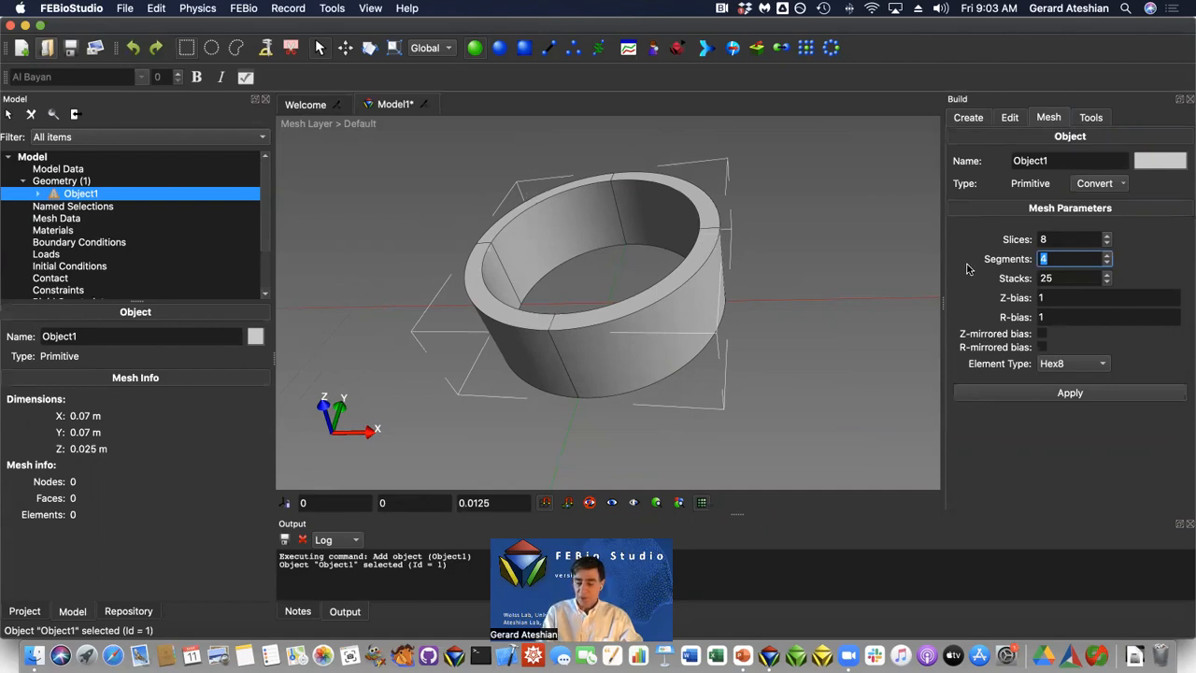
double_click(1047, 237)
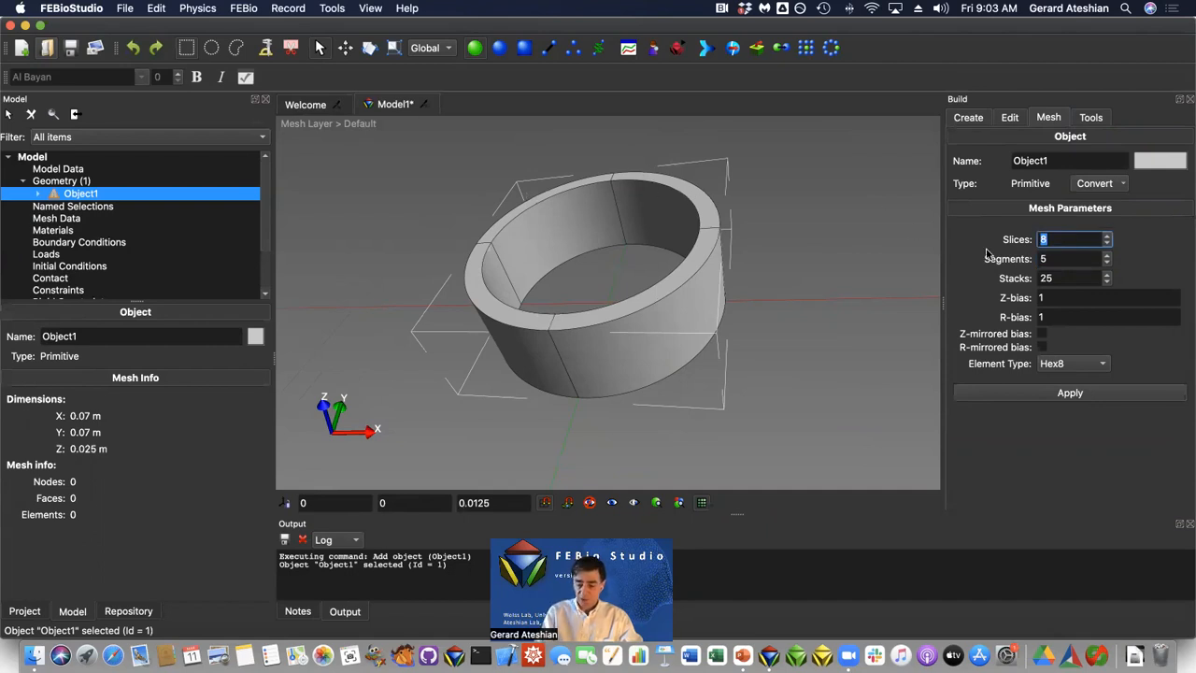
text(47)
click(1057, 392)
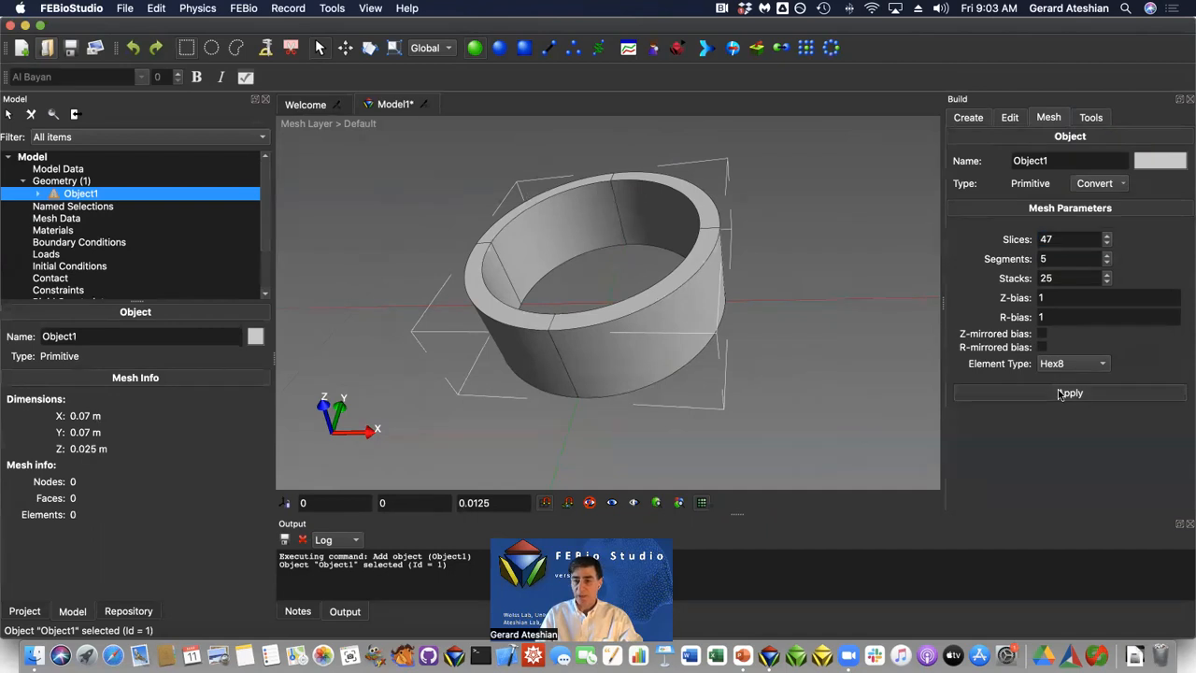
Convert the meshed tube primitive to an editable mesh.
scroll(646, 387, up, 5)
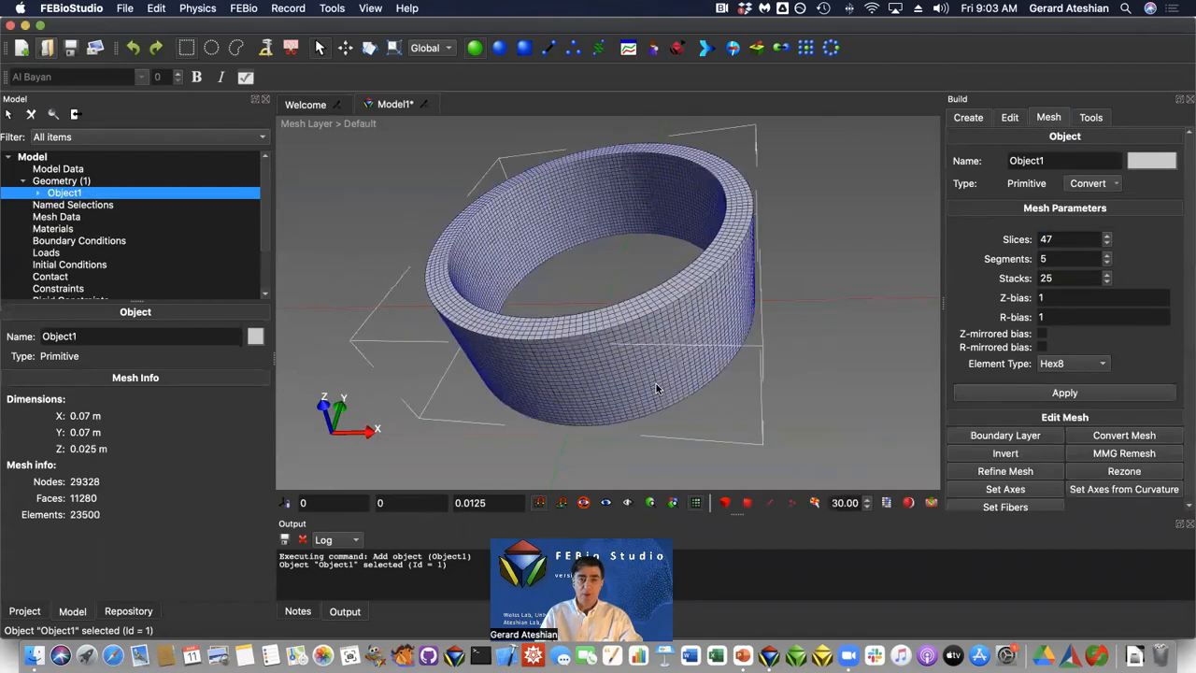
scroll(662, 401, up, 5)
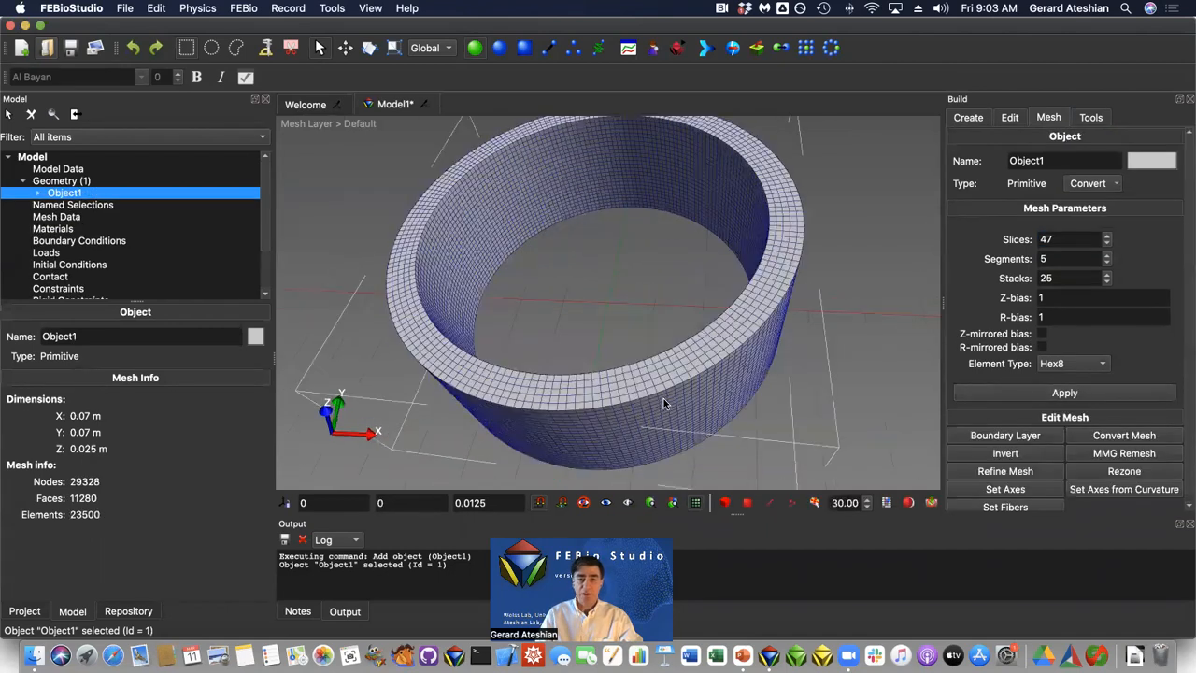
scroll(662, 403, up, 3)
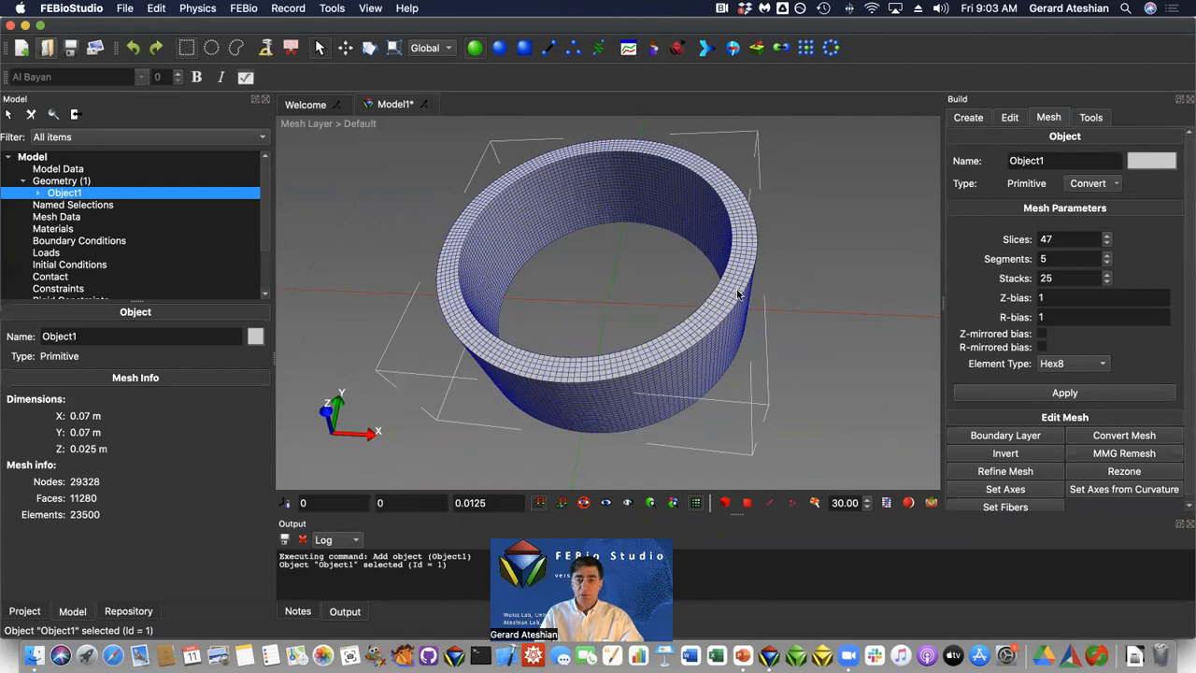
click(1099, 185)
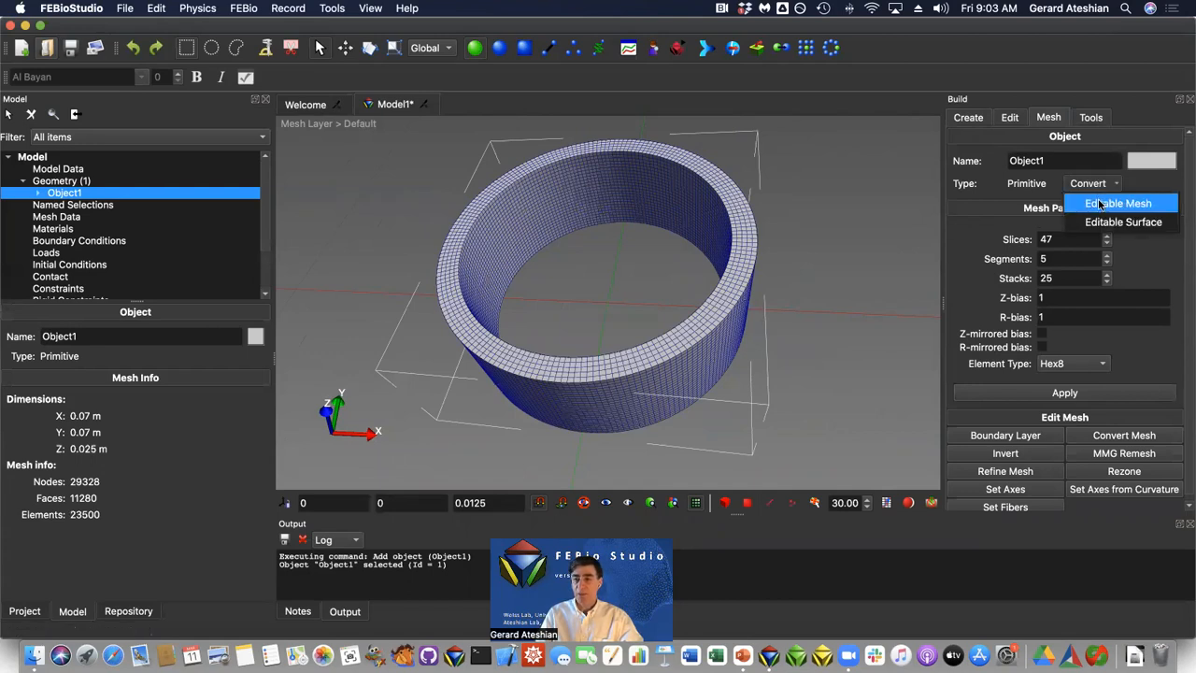
click(1099, 204)
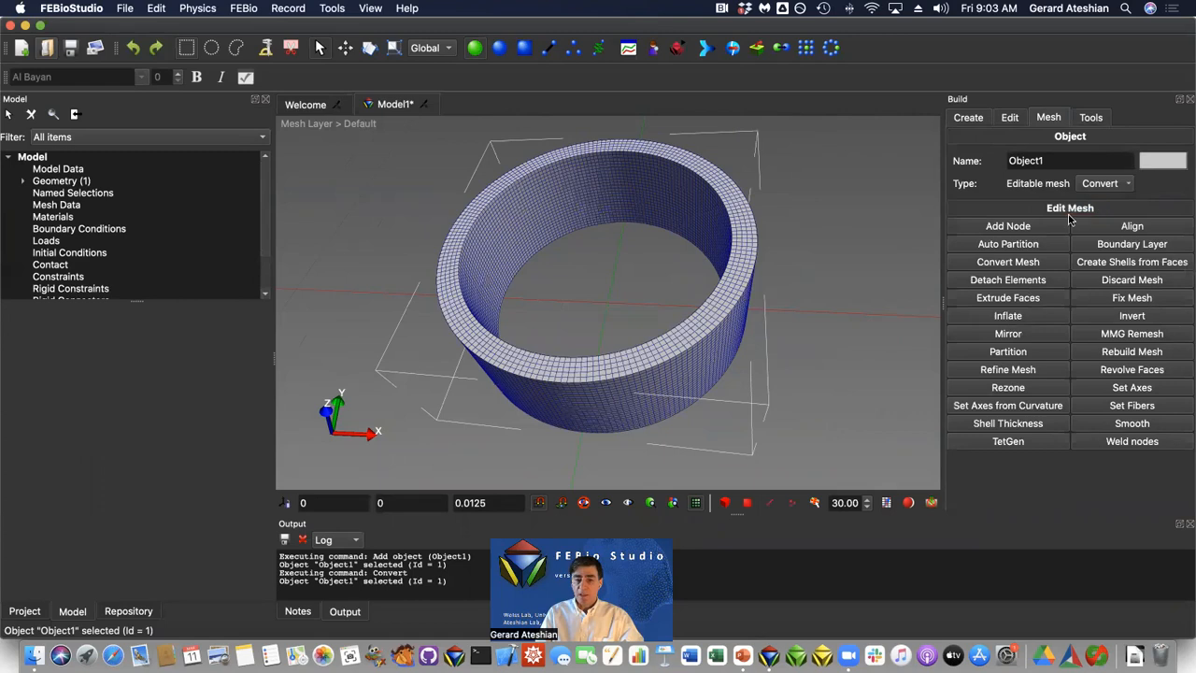
Select all four quadrants of the tube's outer cylindrical surface as faces, using a selection angle of 180.
click(746, 504)
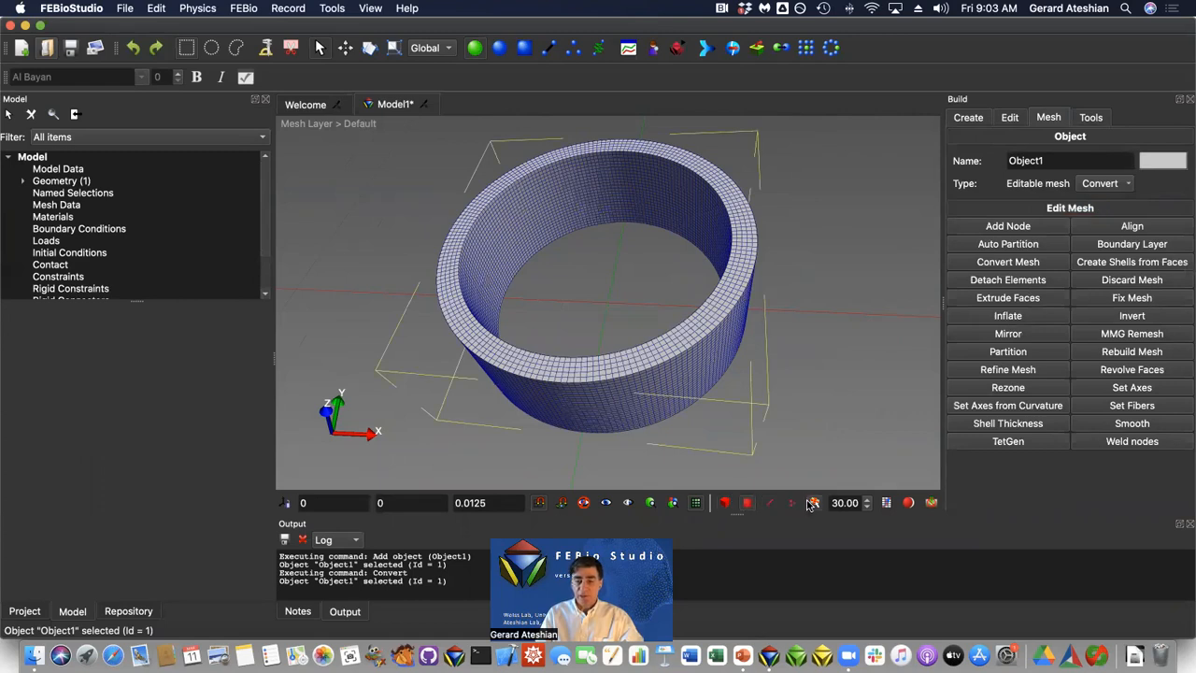
drag(832, 503, 828, 507)
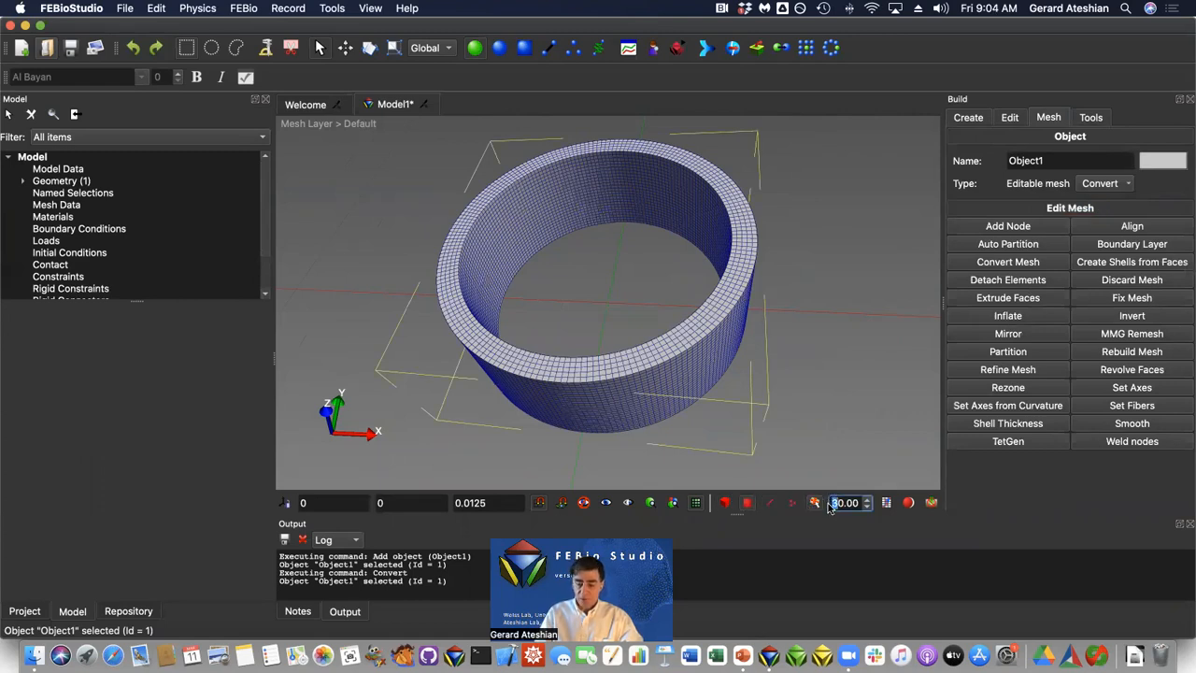
text(18)
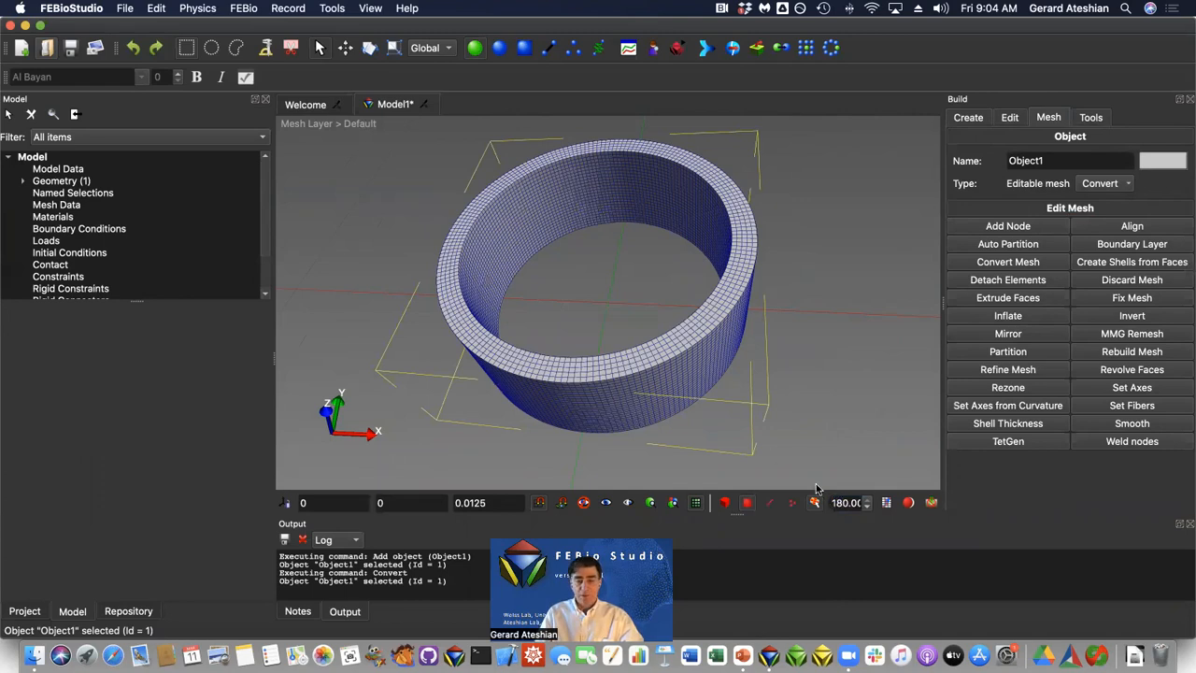
click(659, 383)
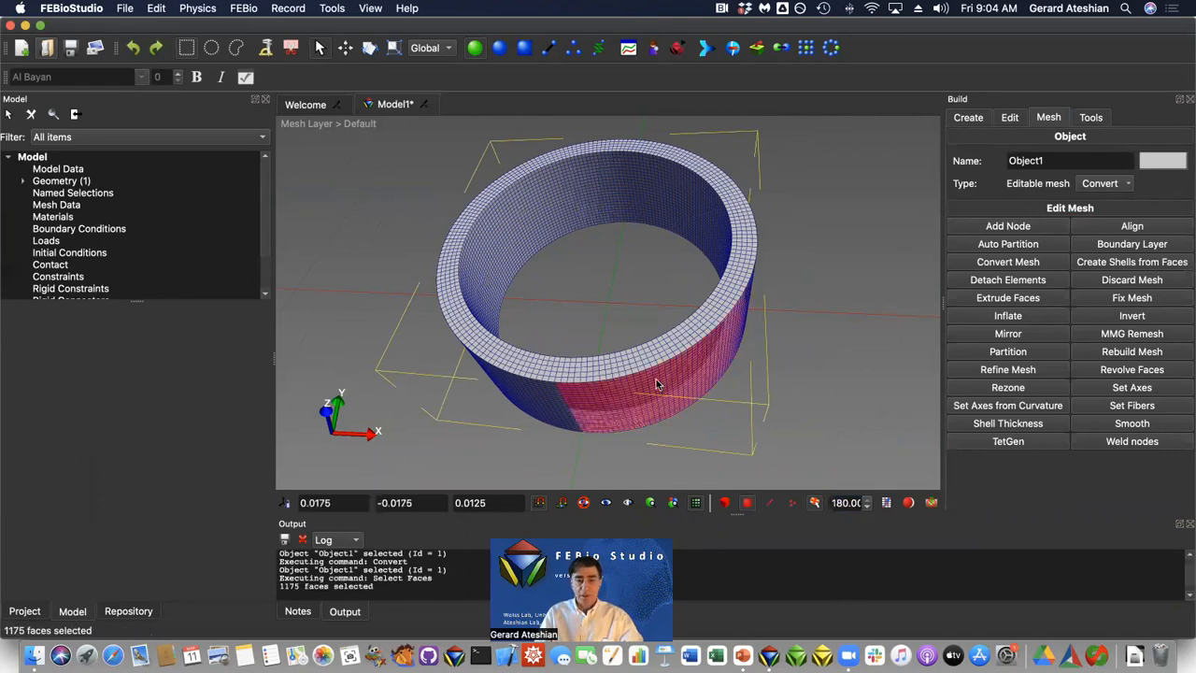
shift+click(546, 406)
drag(598, 265, 694, 321)
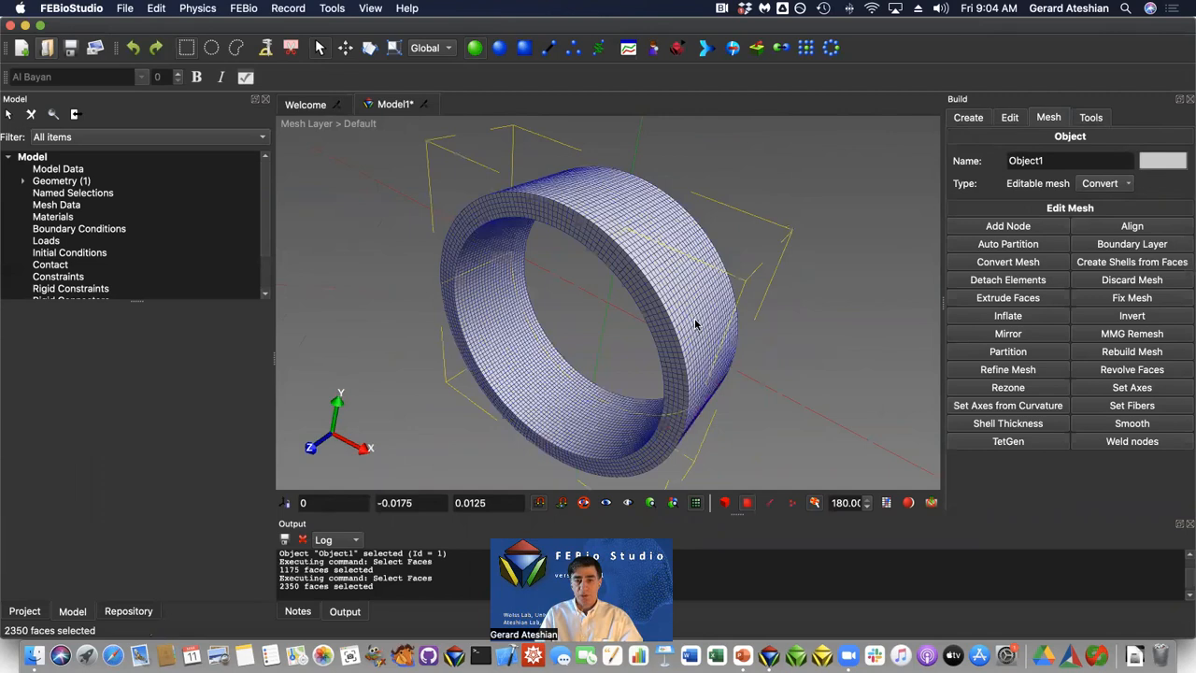
shift+click(685, 295)
shift+click(560, 192)
drag(562, 395, 605, 345)
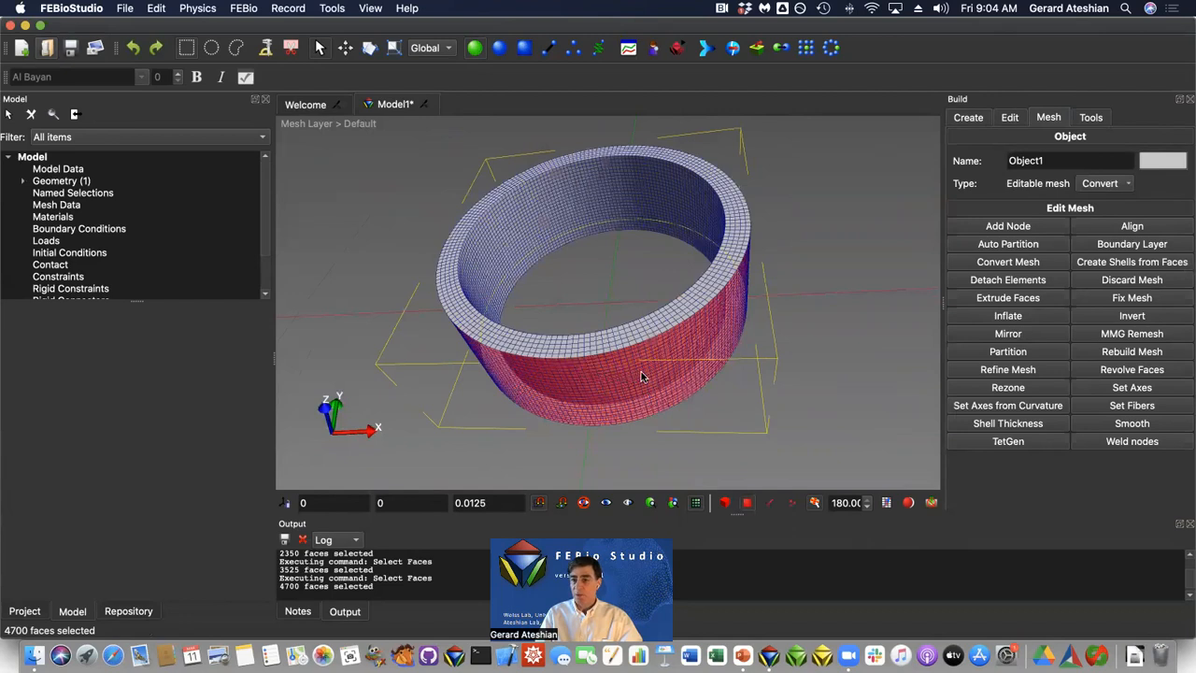
Apply a Boundary Layer mesh modifier to the selected outer faces with bias 2 and 5 segments.
click(1111, 246)
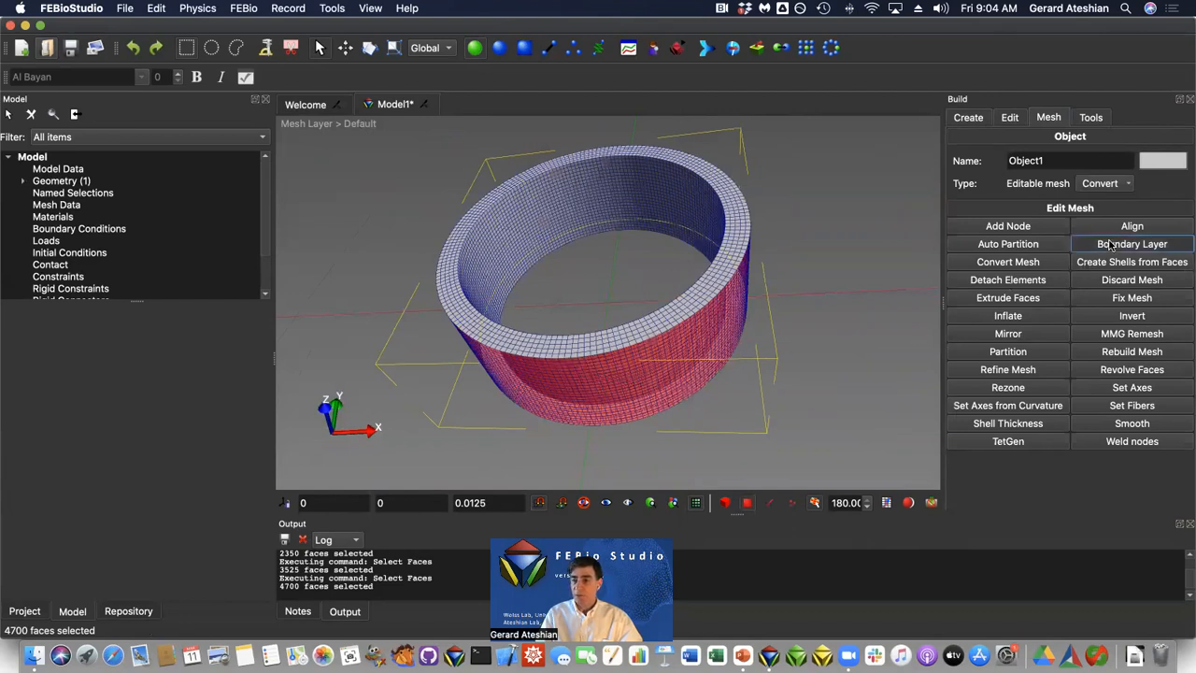
drag(1186, 238, 1187, 285)
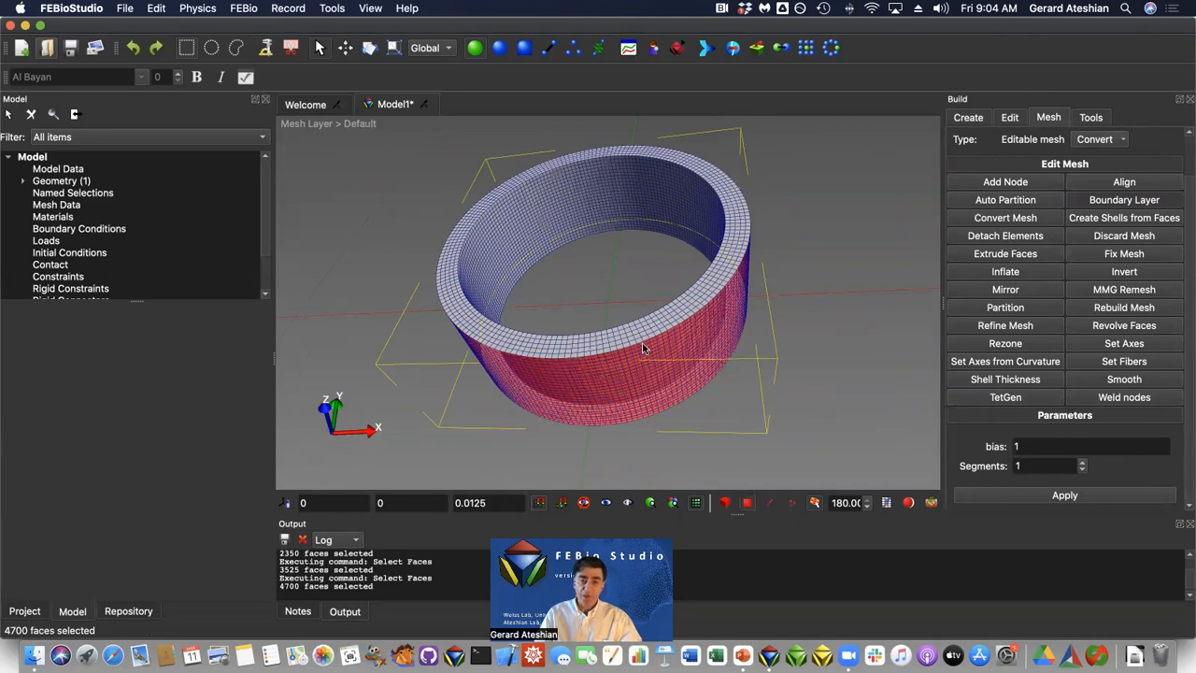
double_click(1013, 466)
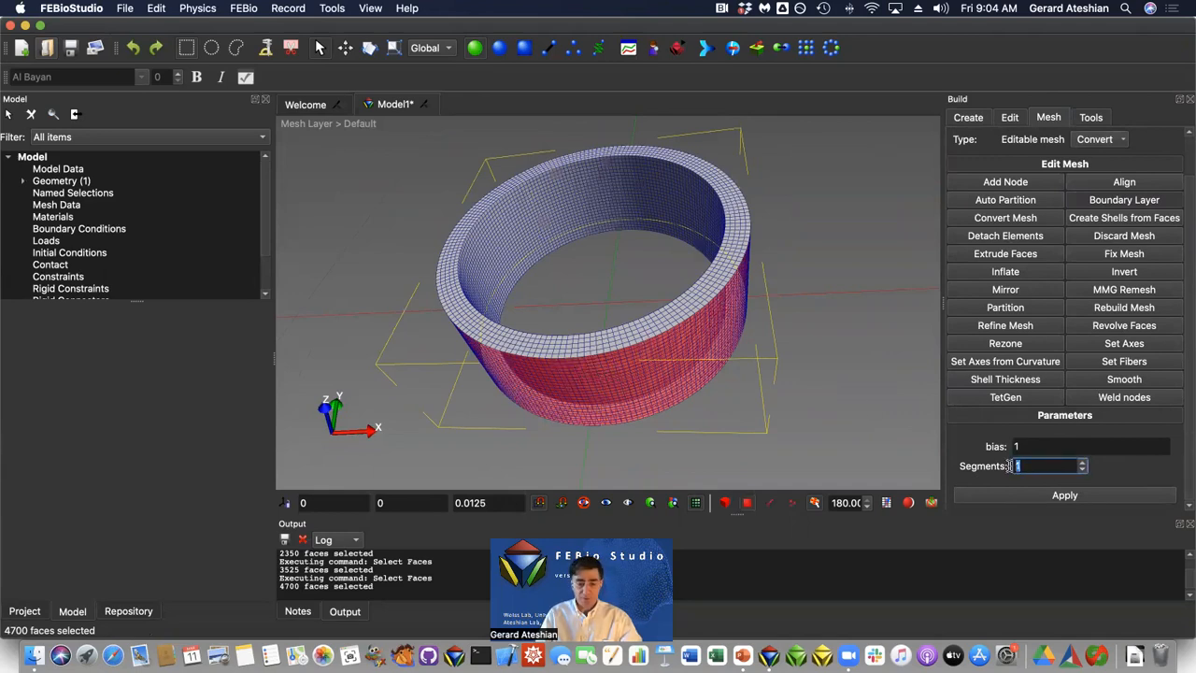
text(5)
double_click(1030, 447)
text(2)
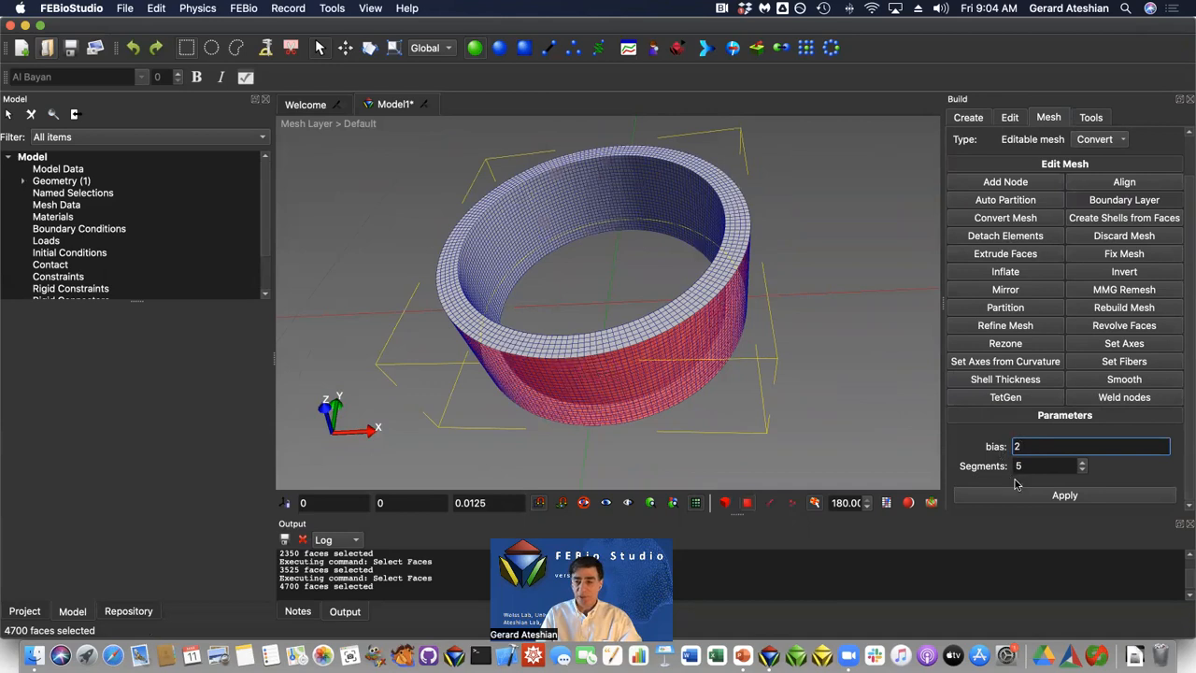
click(1048, 496)
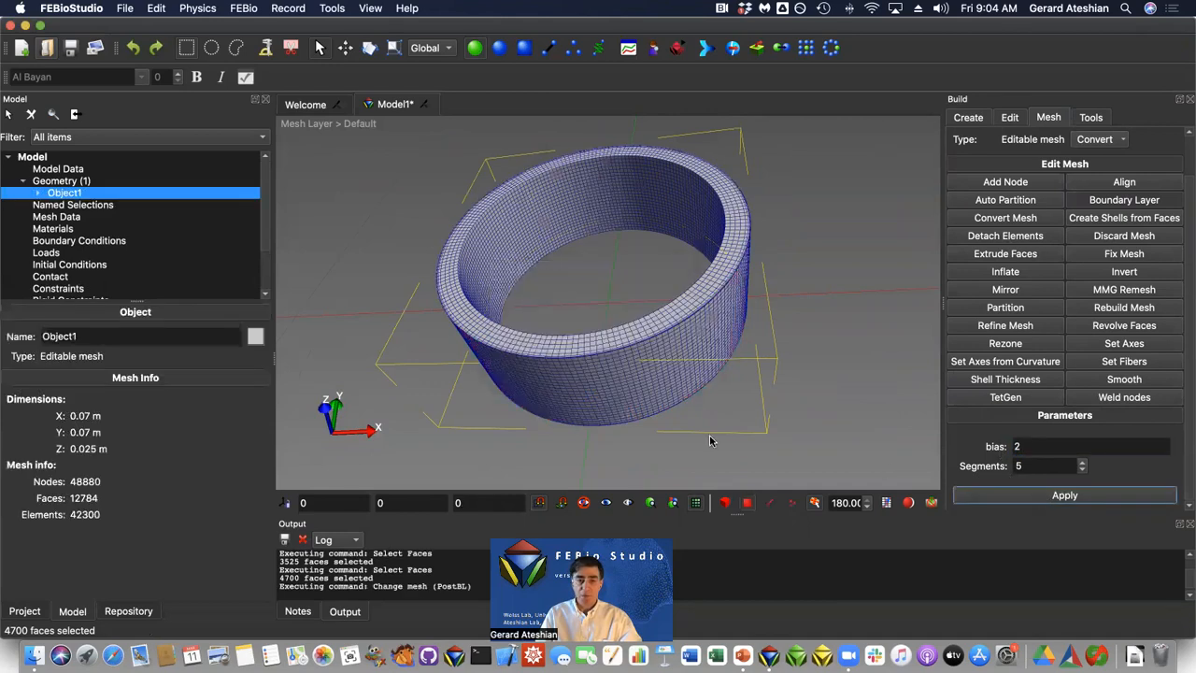
scroll(692, 416, up, 5)
scroll(689, 415, up, 5)
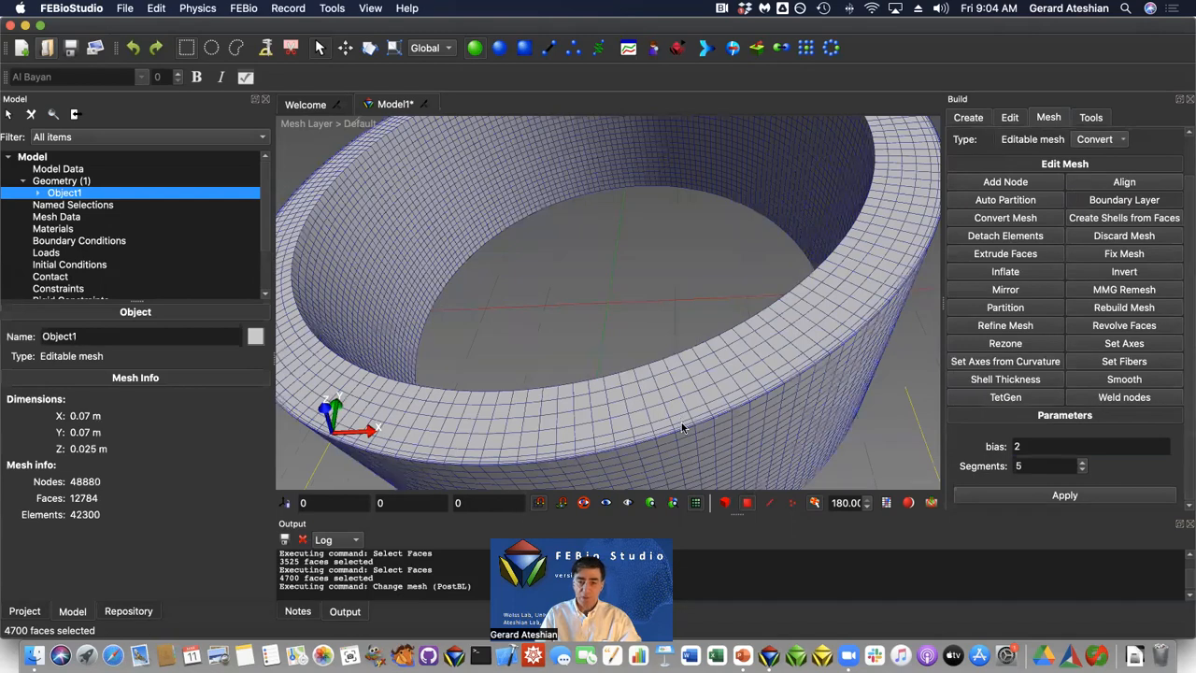
Apply the Boundary Layer modifier to the tube's inner cylindrical faces with bias 2 and 5 segments, and hide the mesh lines.
click(425, 222)
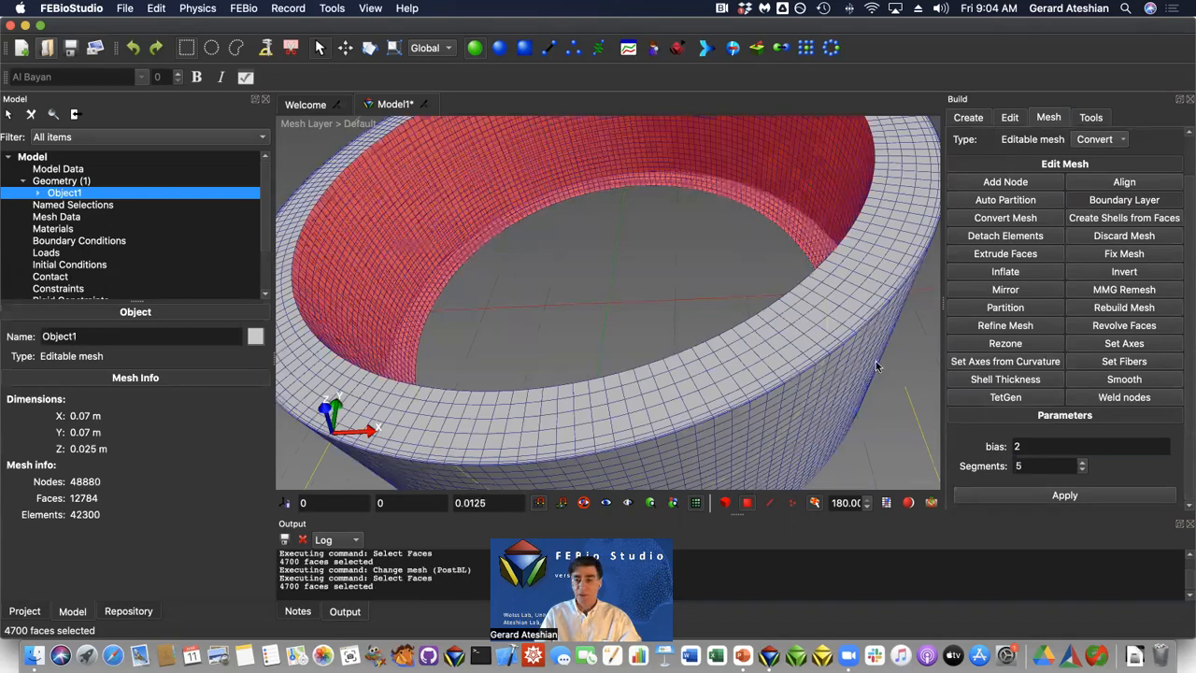
click(1064, 495)
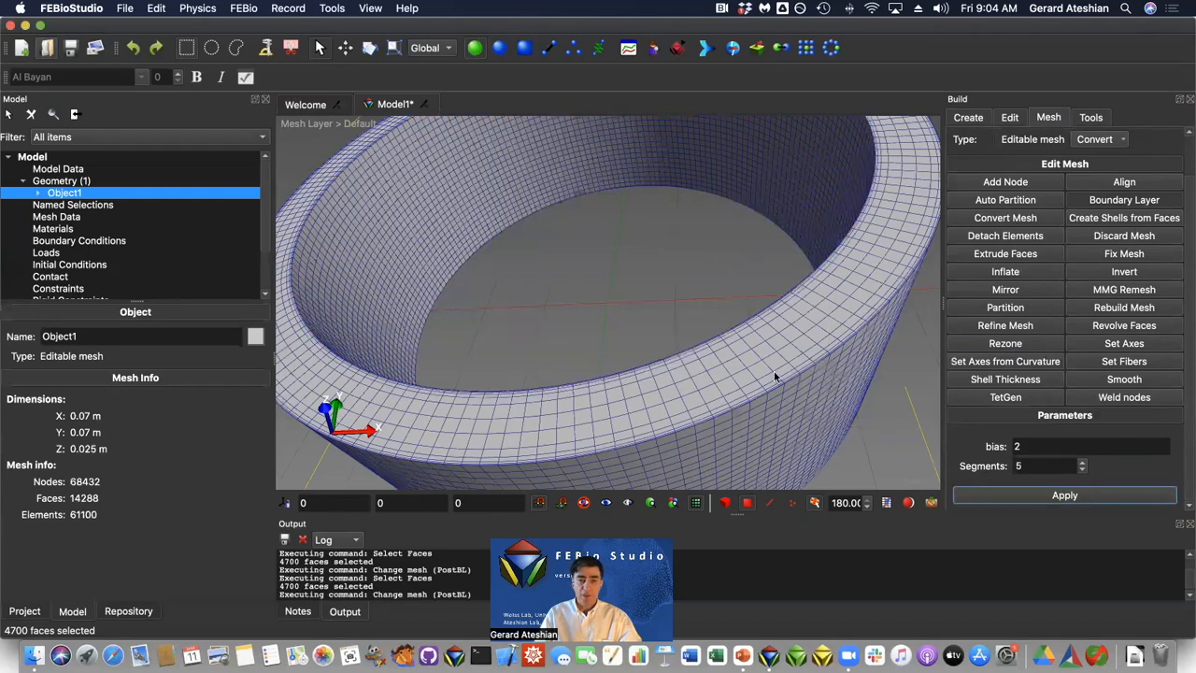
drag(766, 349, 767, 360)
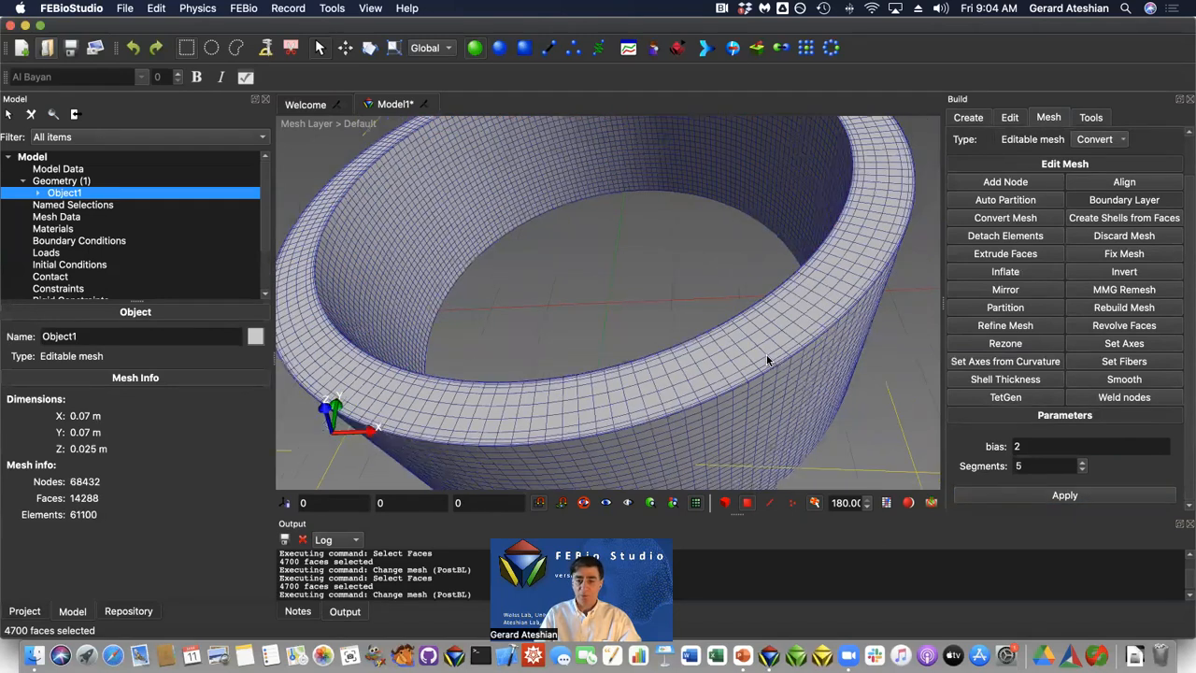
scroll(767, 364, down, 5)
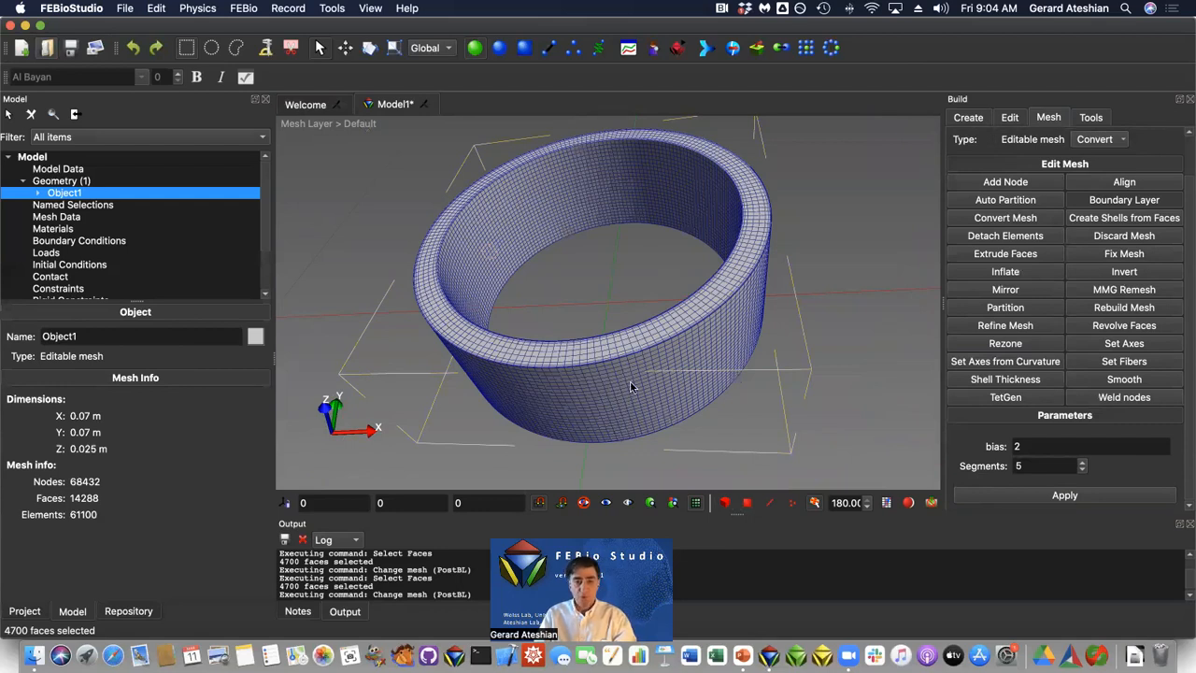
key(m)
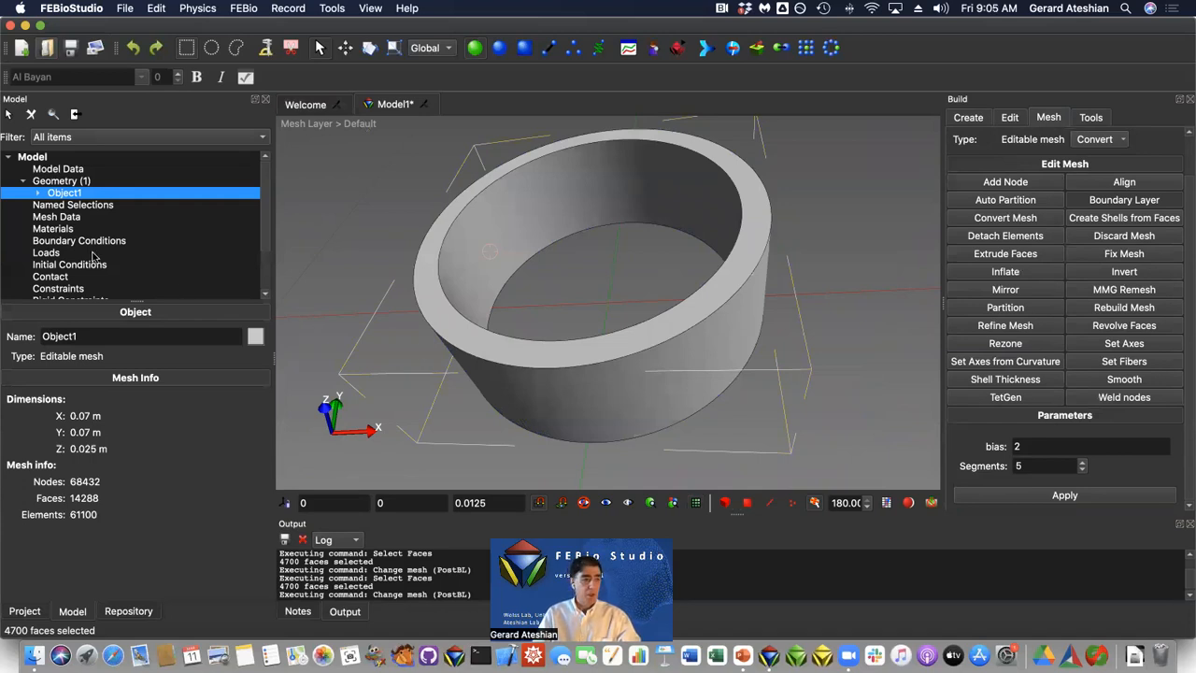
Add a fluid material named Water with a Newtonian fluid as its viscous property.
click(51, 228)
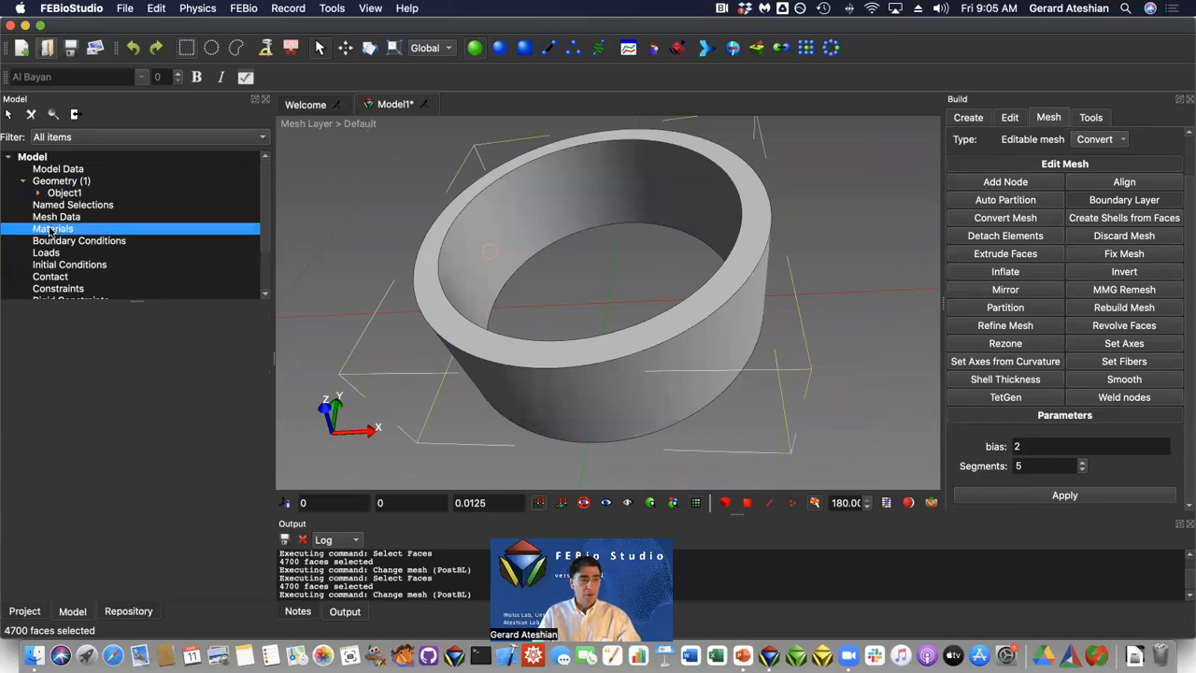
right_click(52, 231)
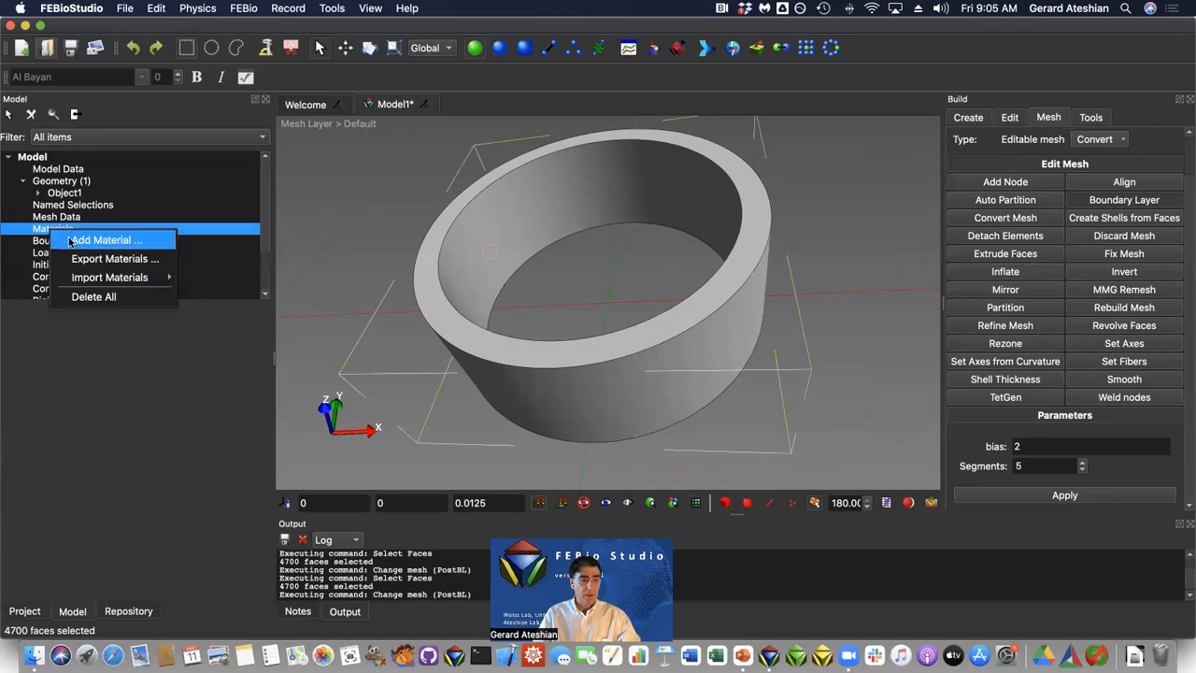
click(73, 240)
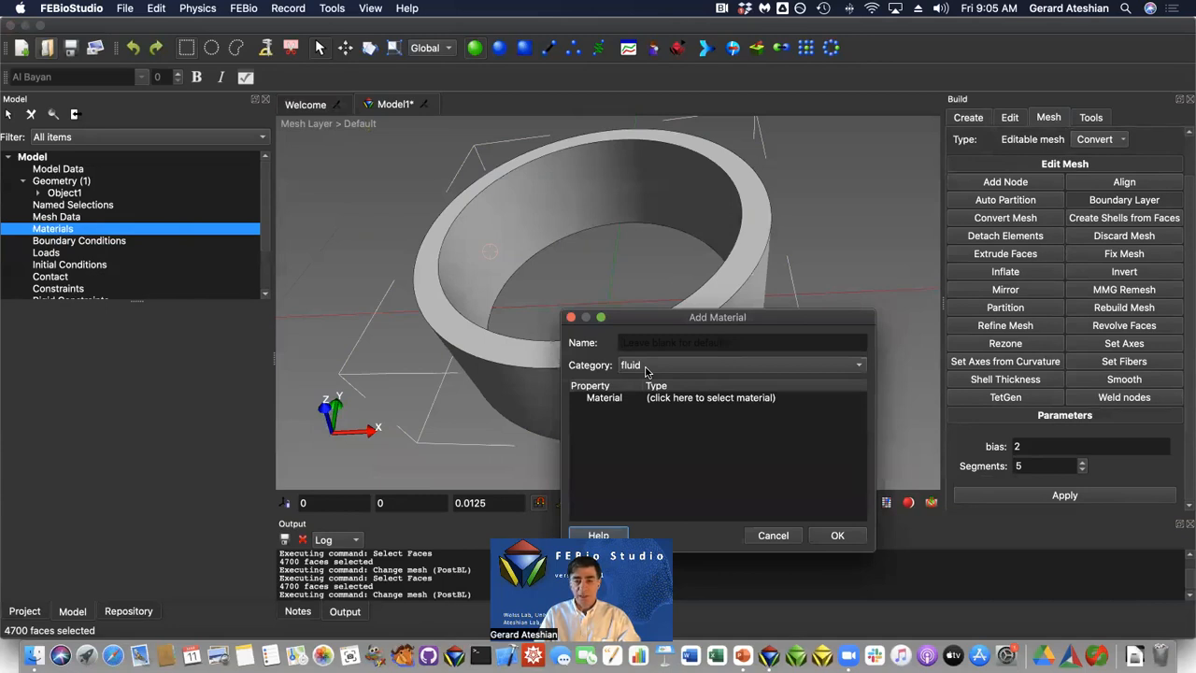
click(717, 401)
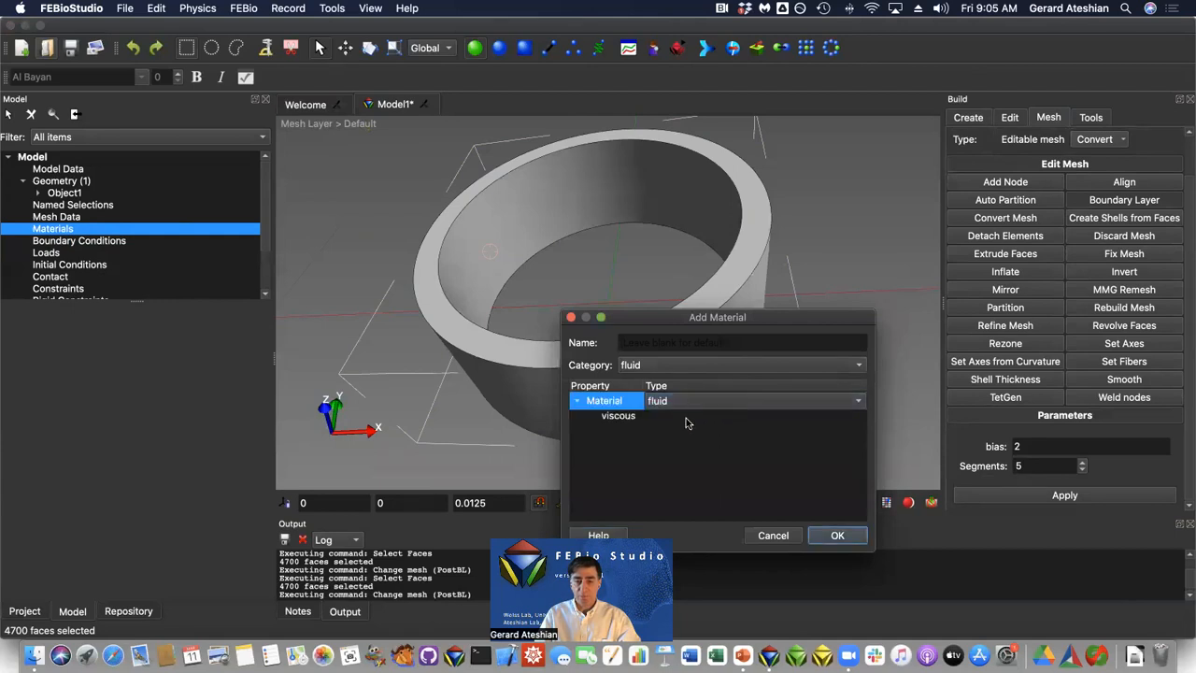
click(690, 419)
click(693, 417)
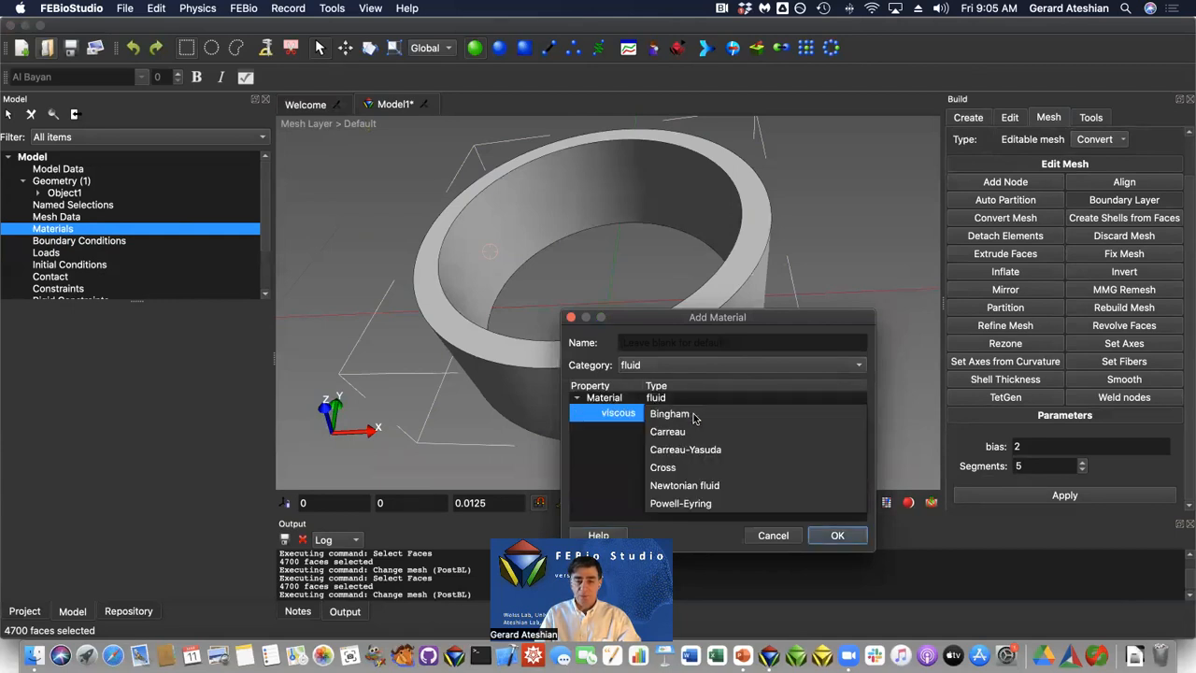
click(693, 486)
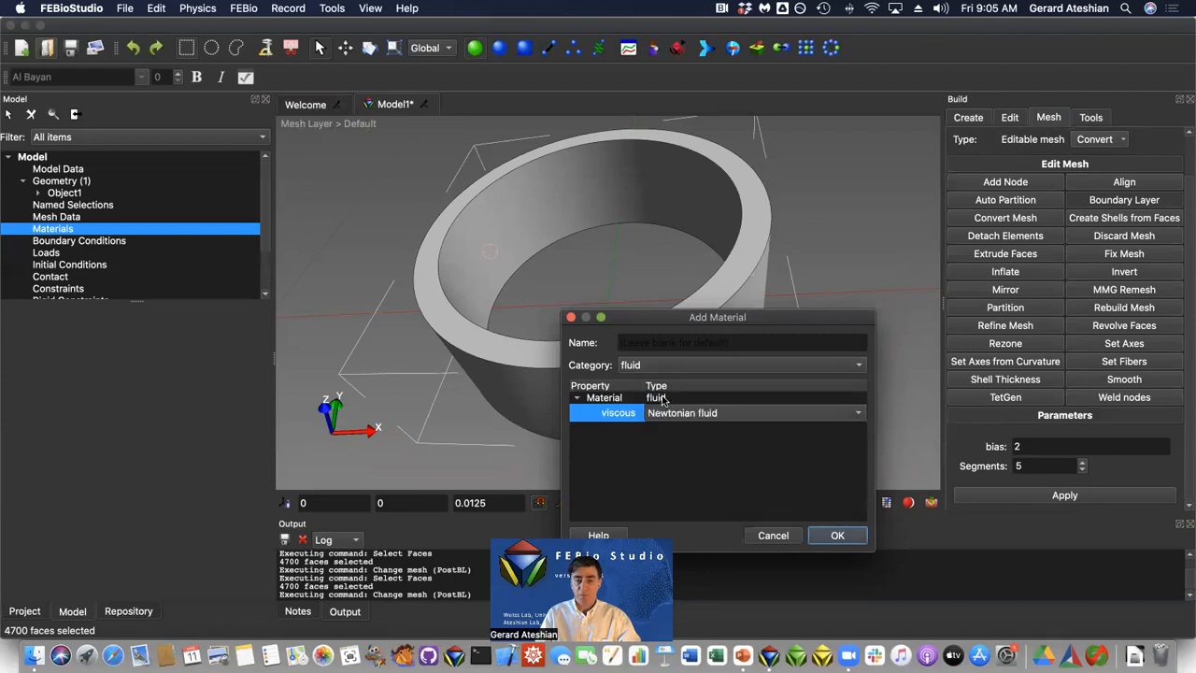
click(648, 345)
text(Water)
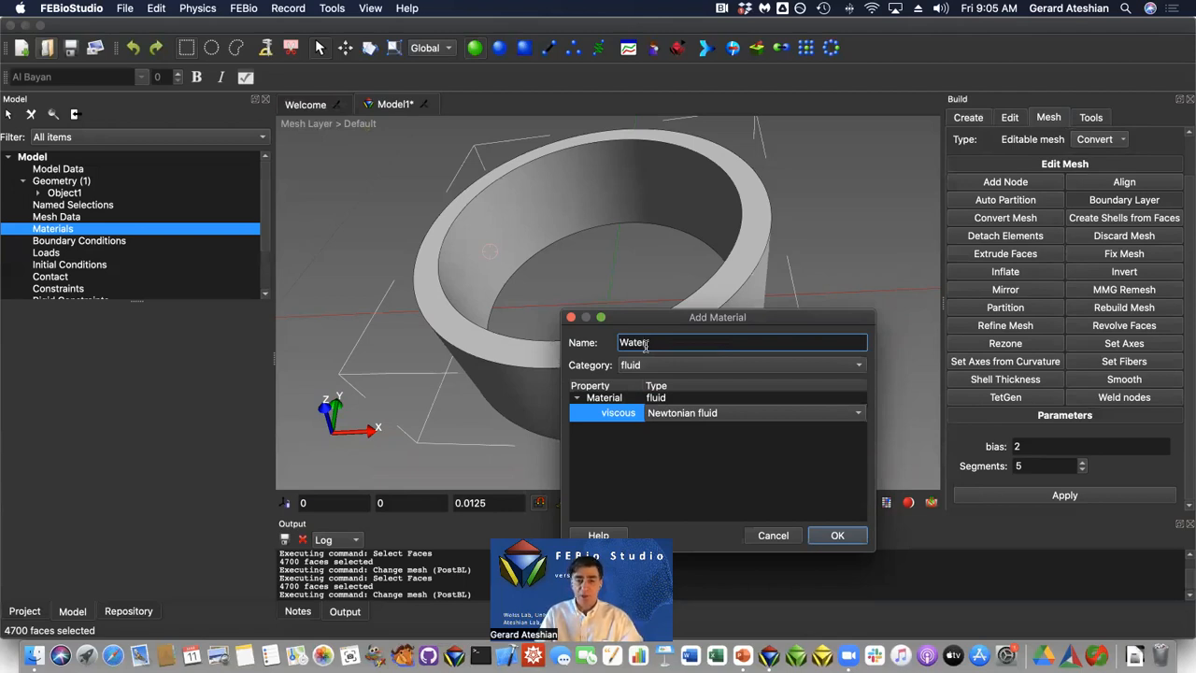
click(834, 534)
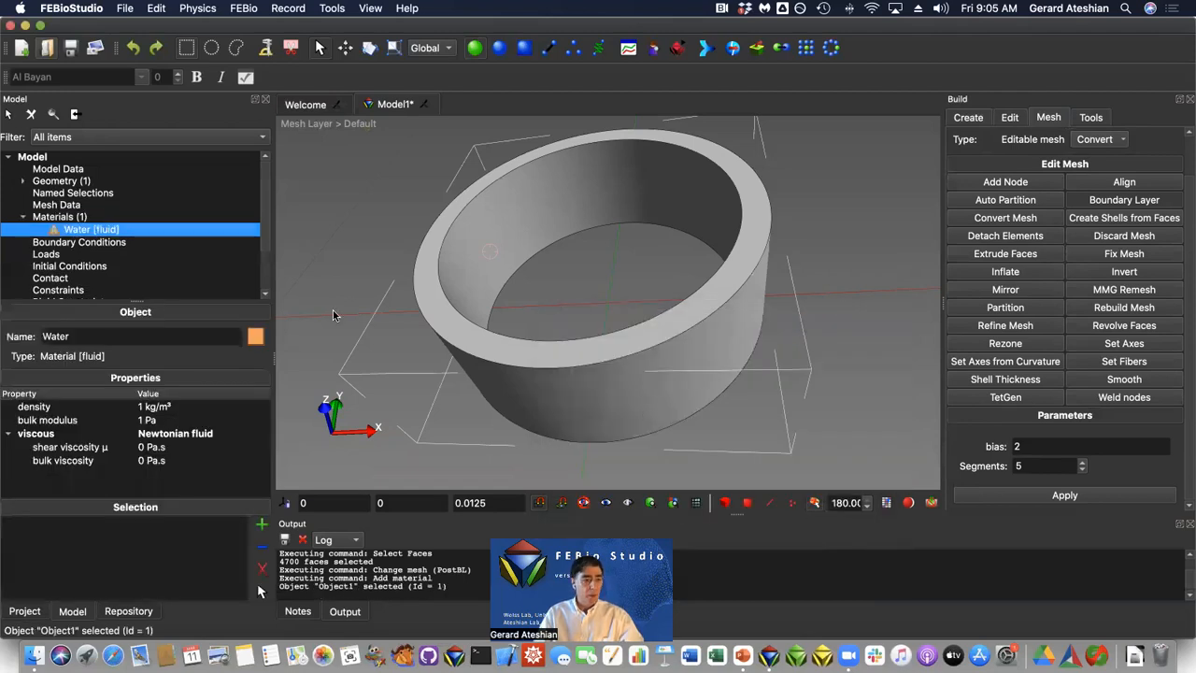
Set Water's density to 1000 kg/m³, bulk modulus to 2.2e9 Pa and shear viscosity to 0.001 Pa.s, and assign it to the tube.
double_click(142, 408)
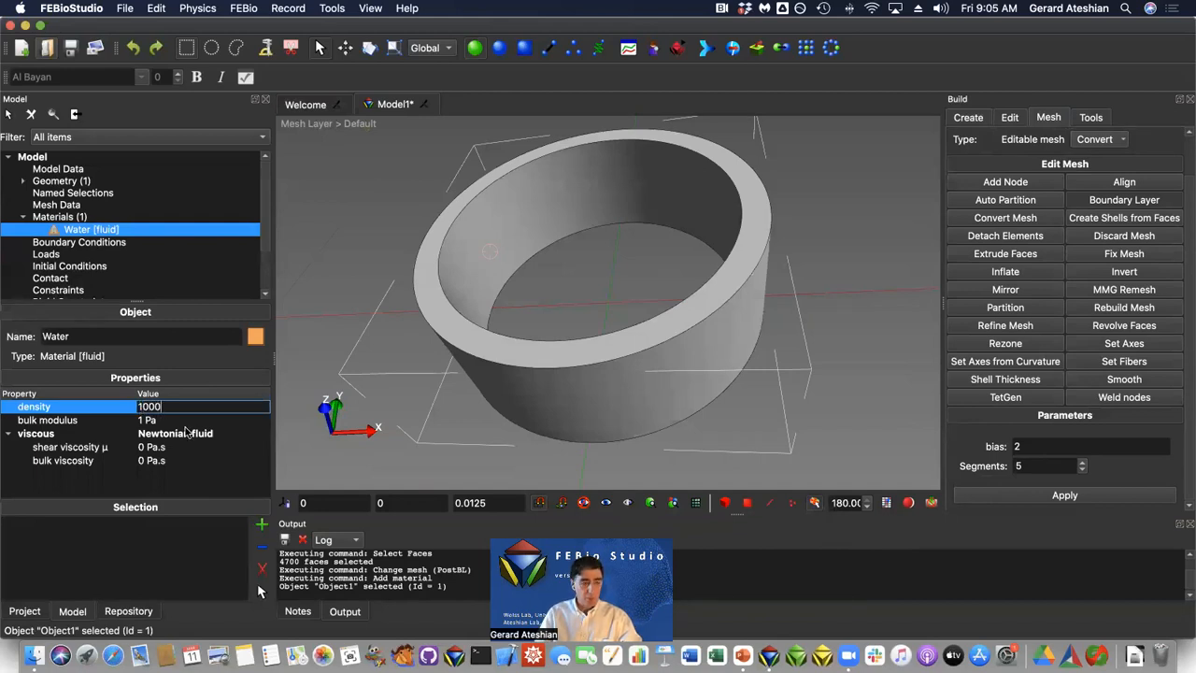
key(Tab)
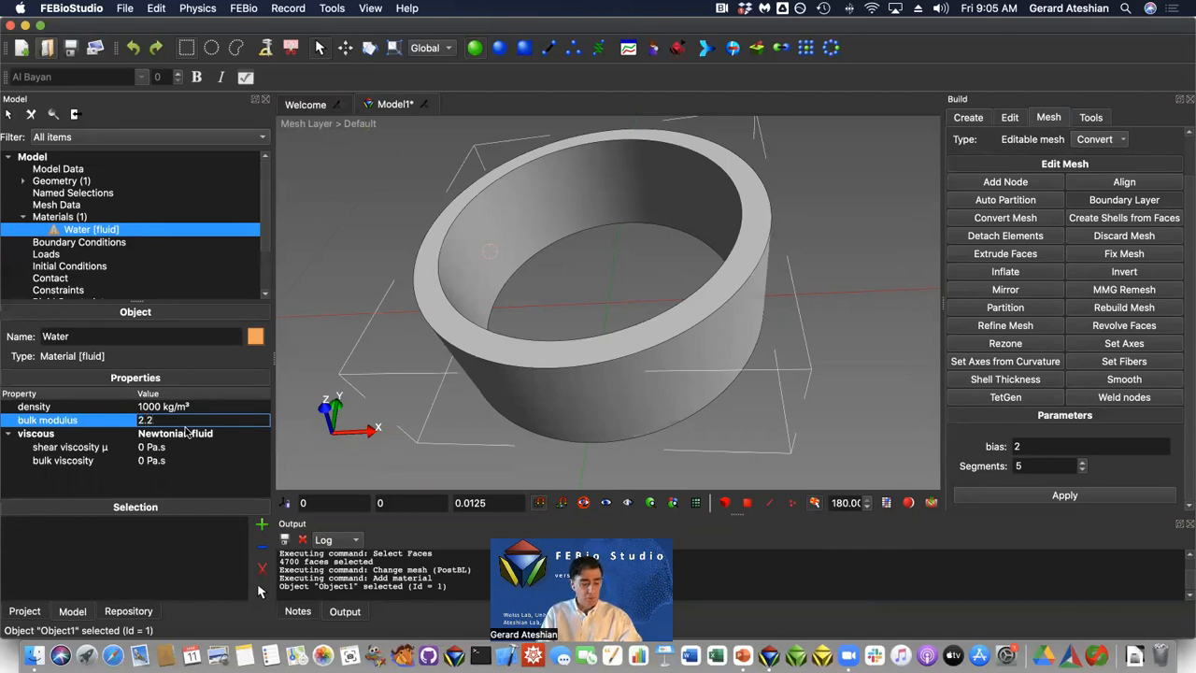
text(e9)
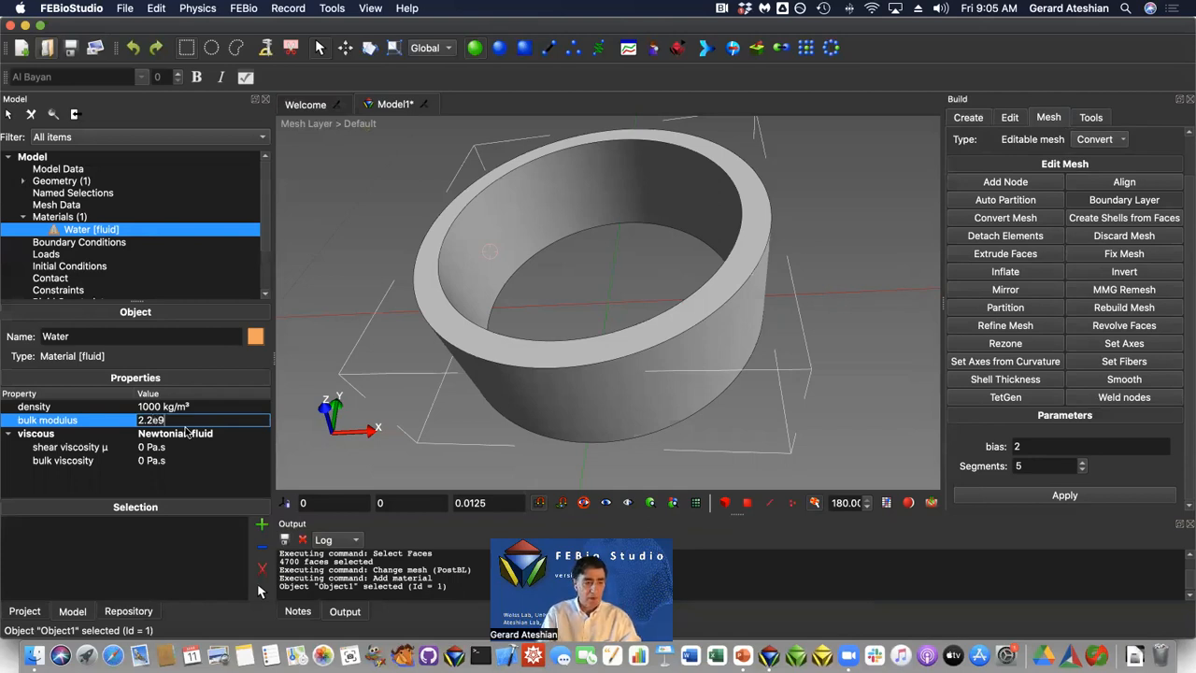
click(141, 447)
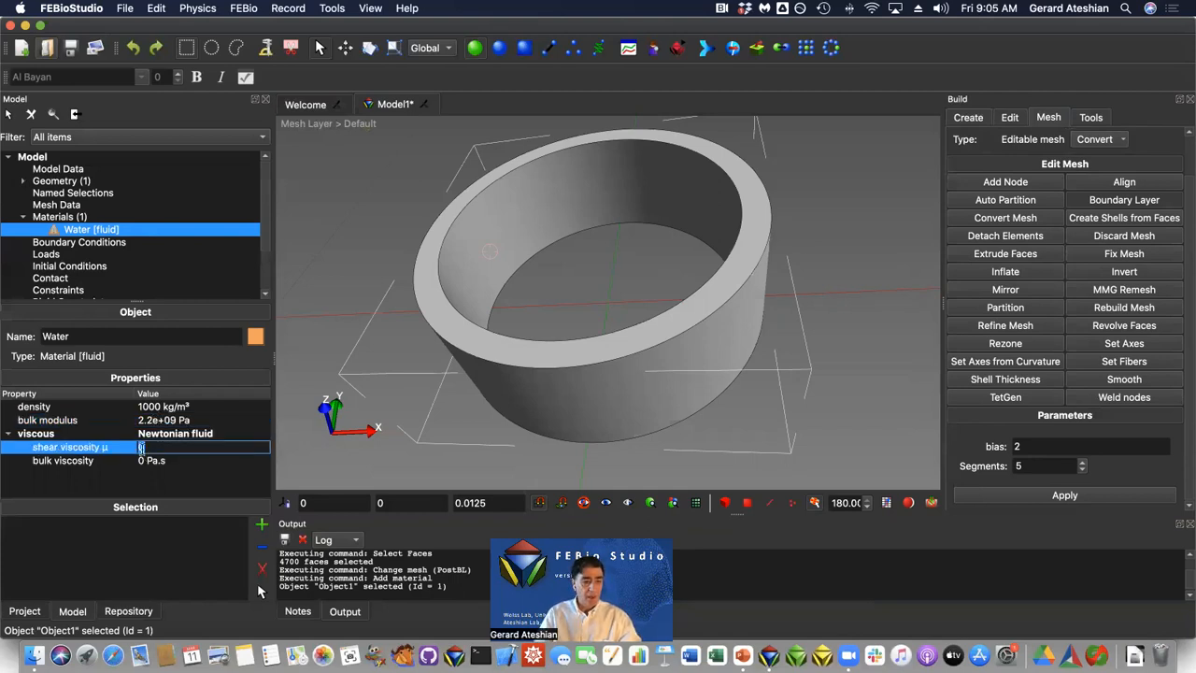
text(.001)
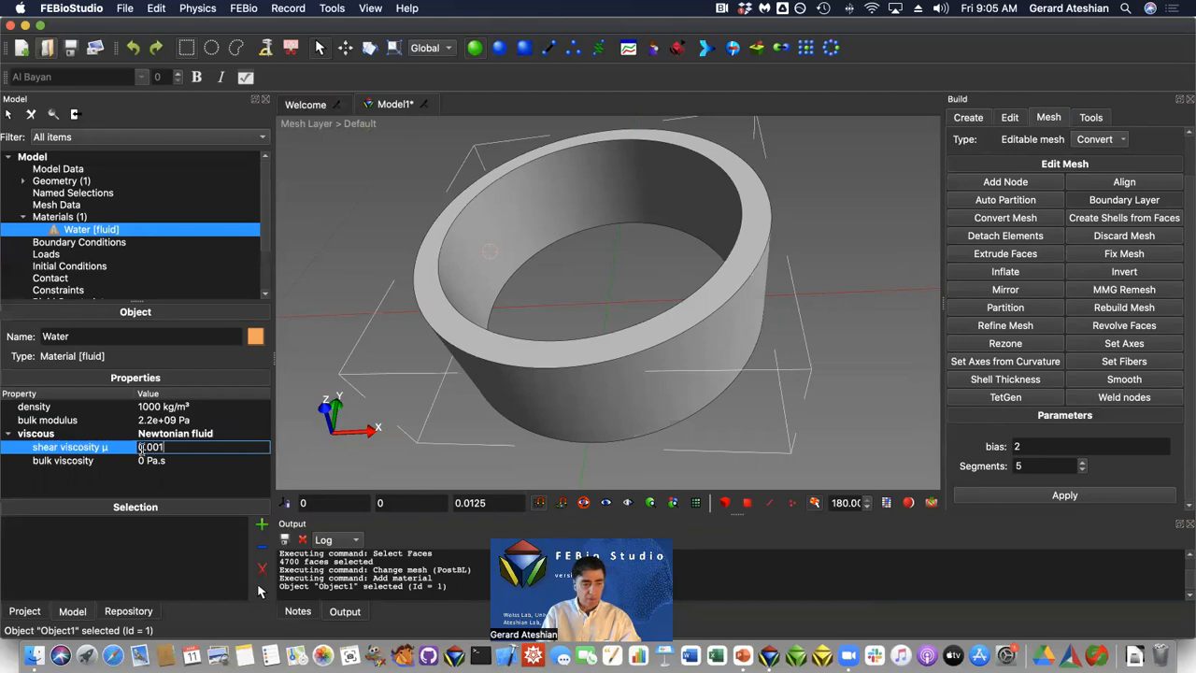
key(Tab)
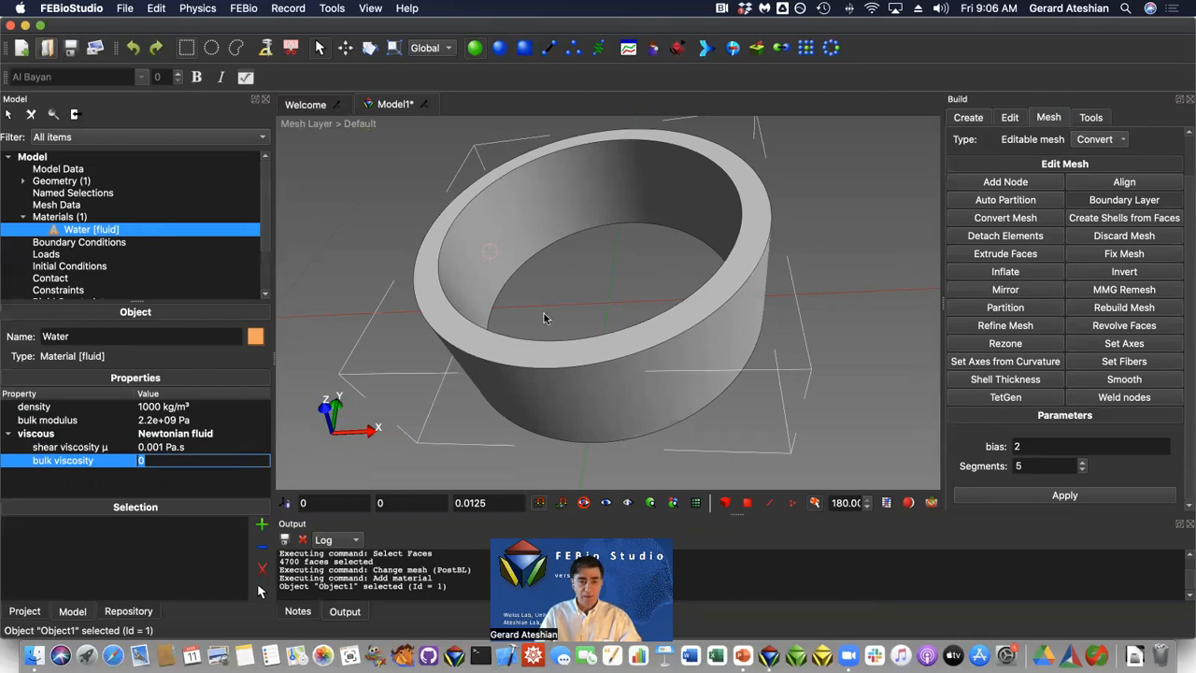
click(260, 525)
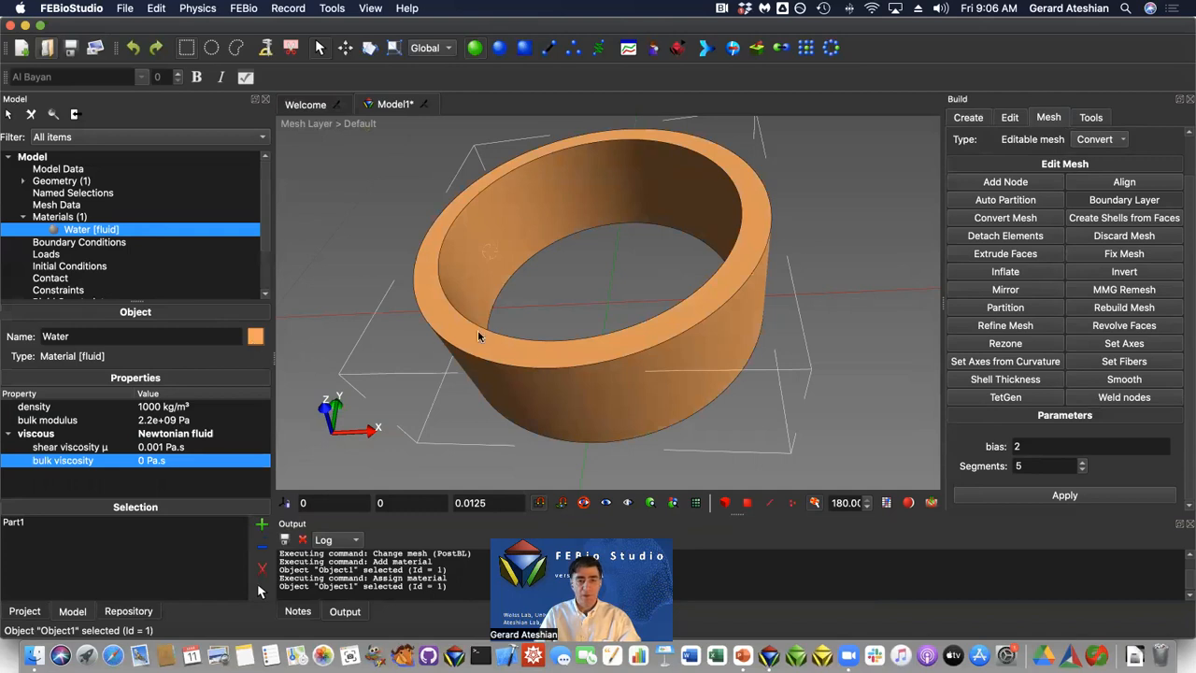
Save the model to the Desktop as Model1.
click(70, 47)
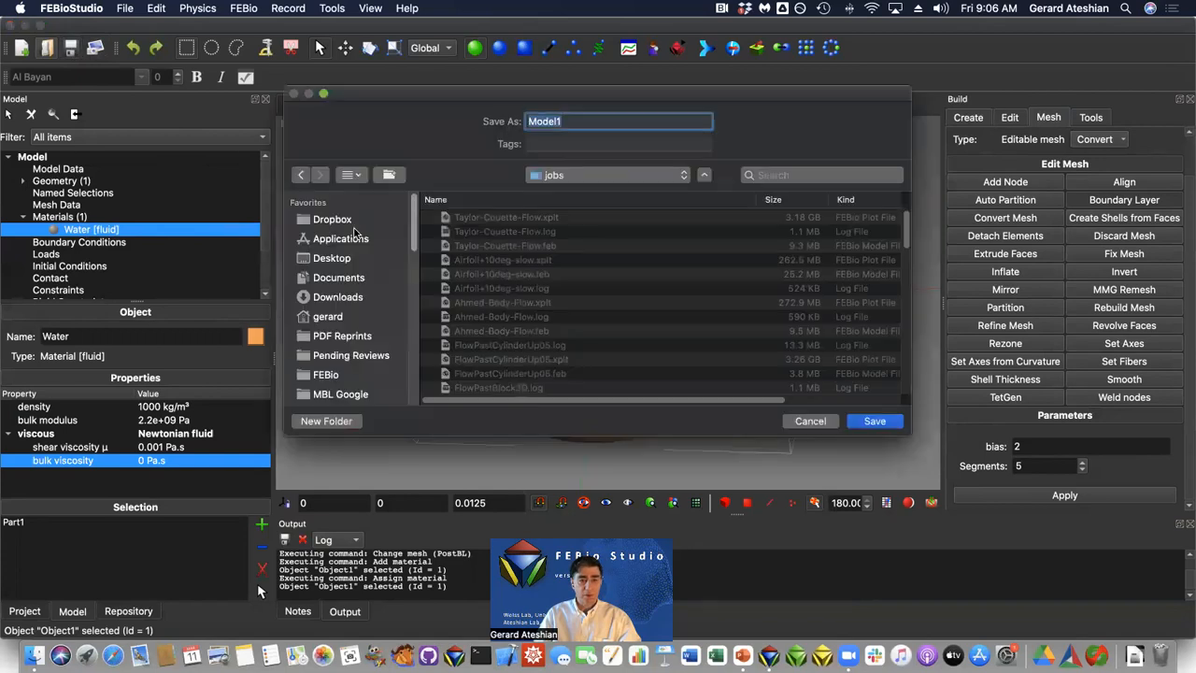
click(332, 259)
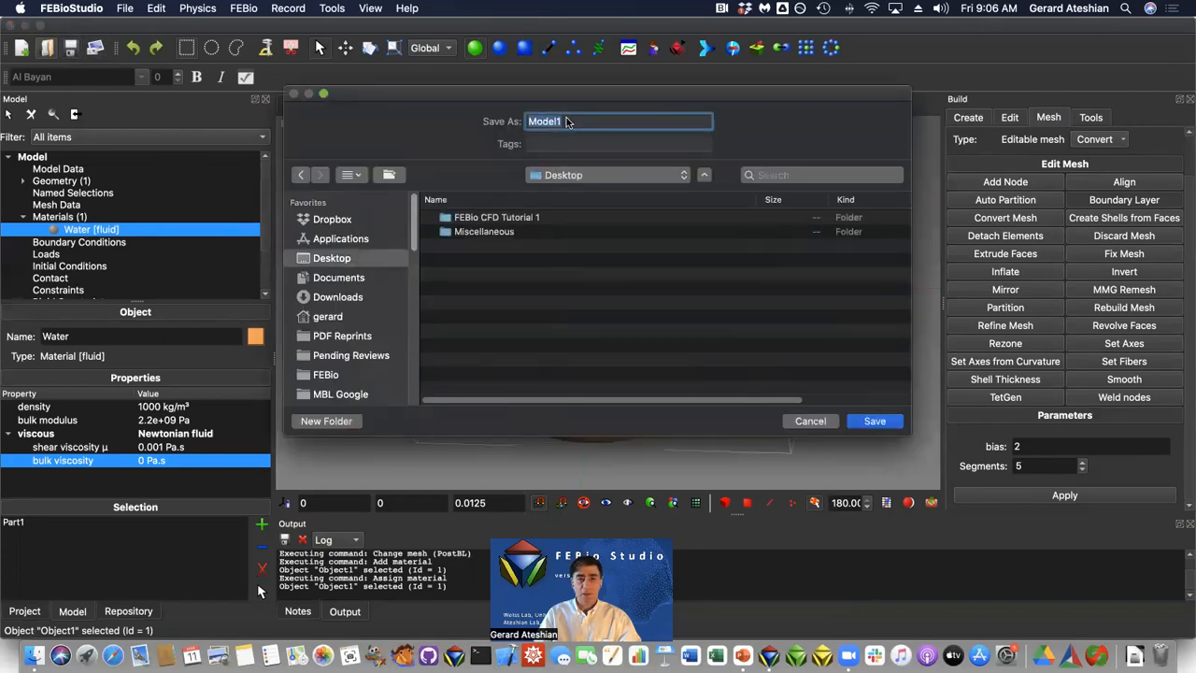
click(874, 420)
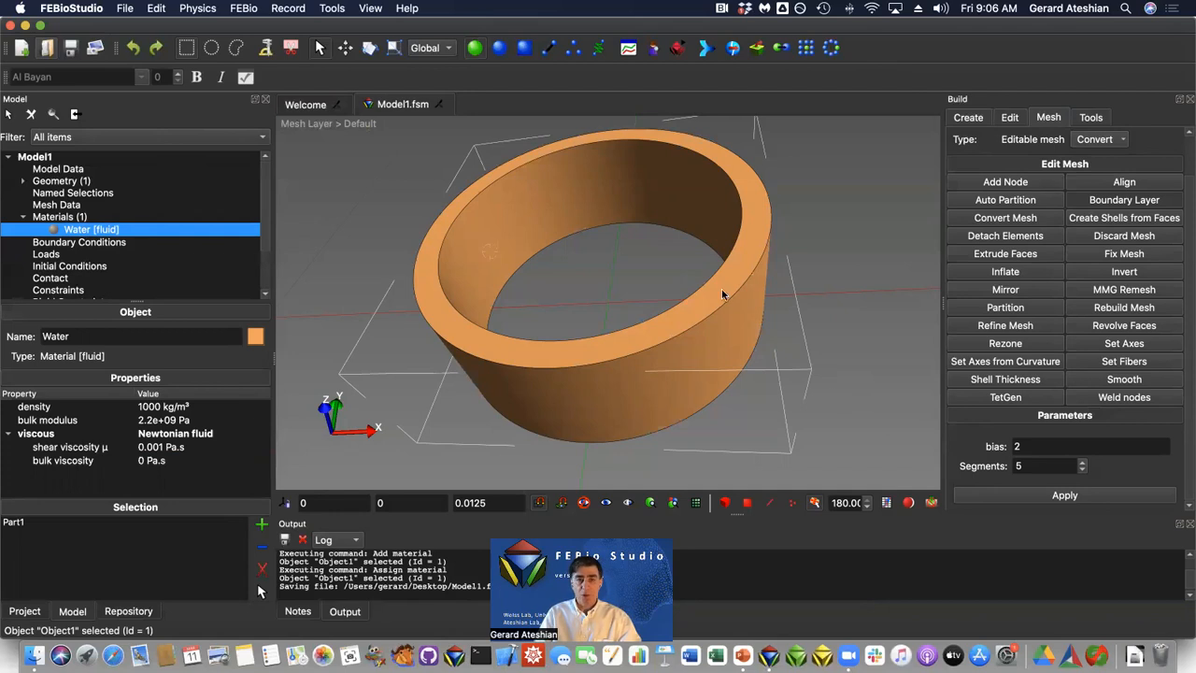
Add a zero fluid velocity boundary condition on the tube's outer cylindrical surface, fixing the X, Y and Z components.
click(523, 49)
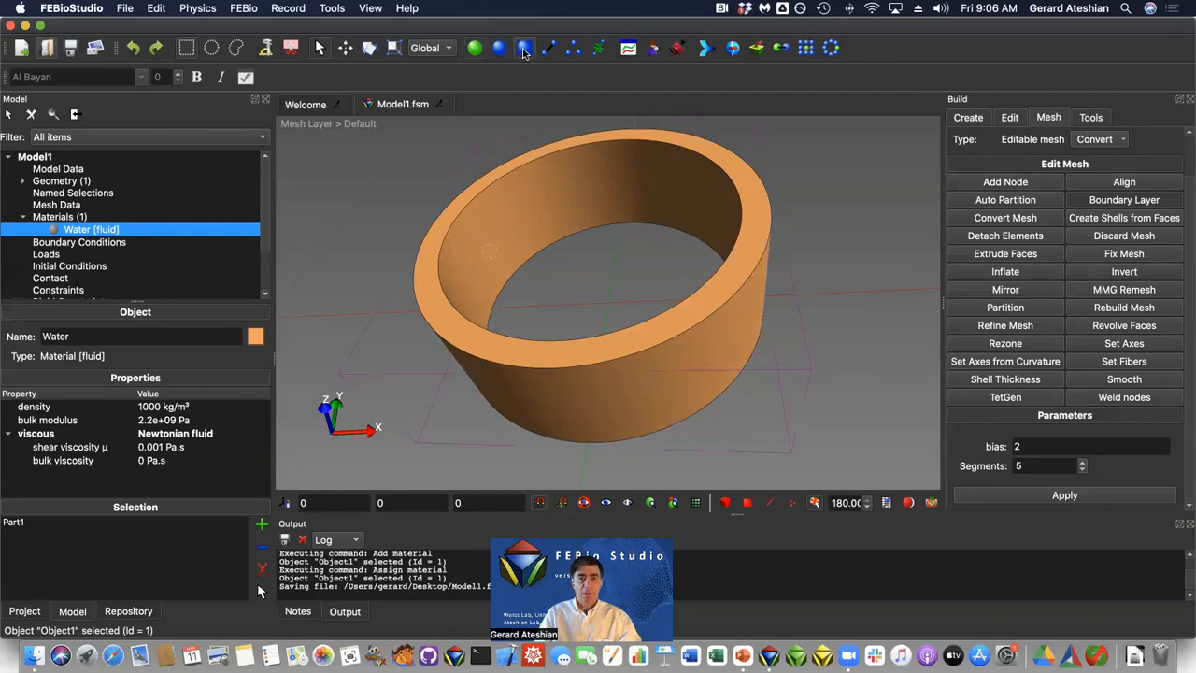
click(521, 394)
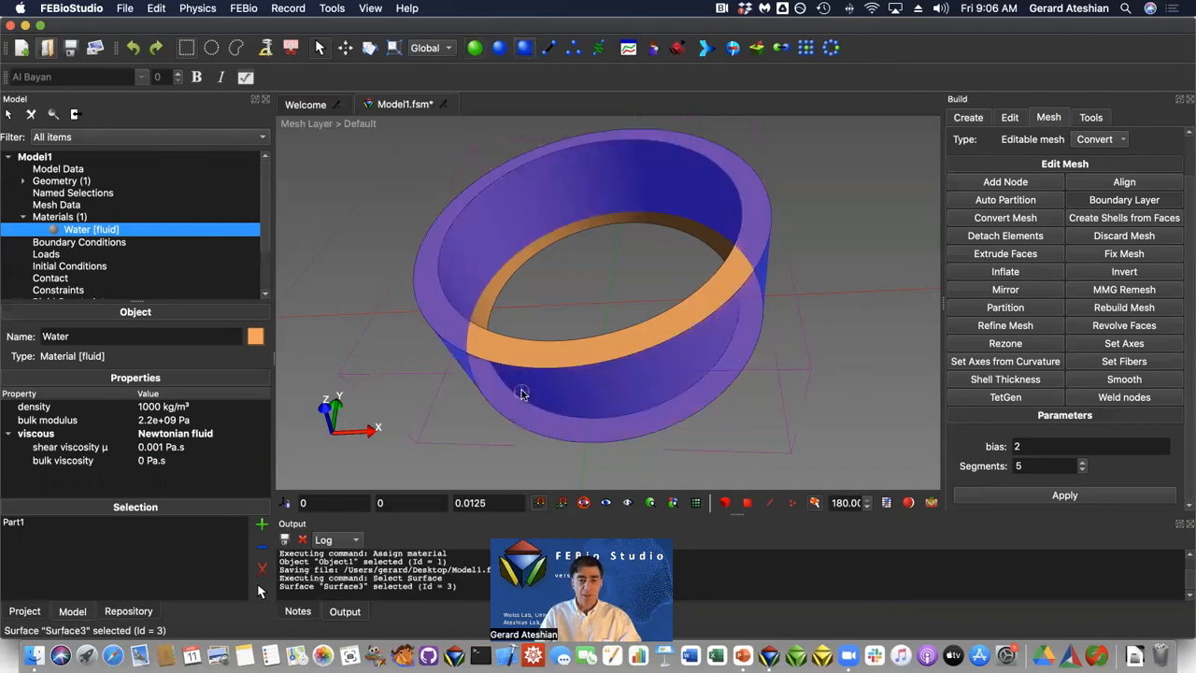
mouse_move(564, 413)
mouse_down()
mouse_move(572, 313)
mouse_move(569, 425)
mouse_up()
click(196, 10)
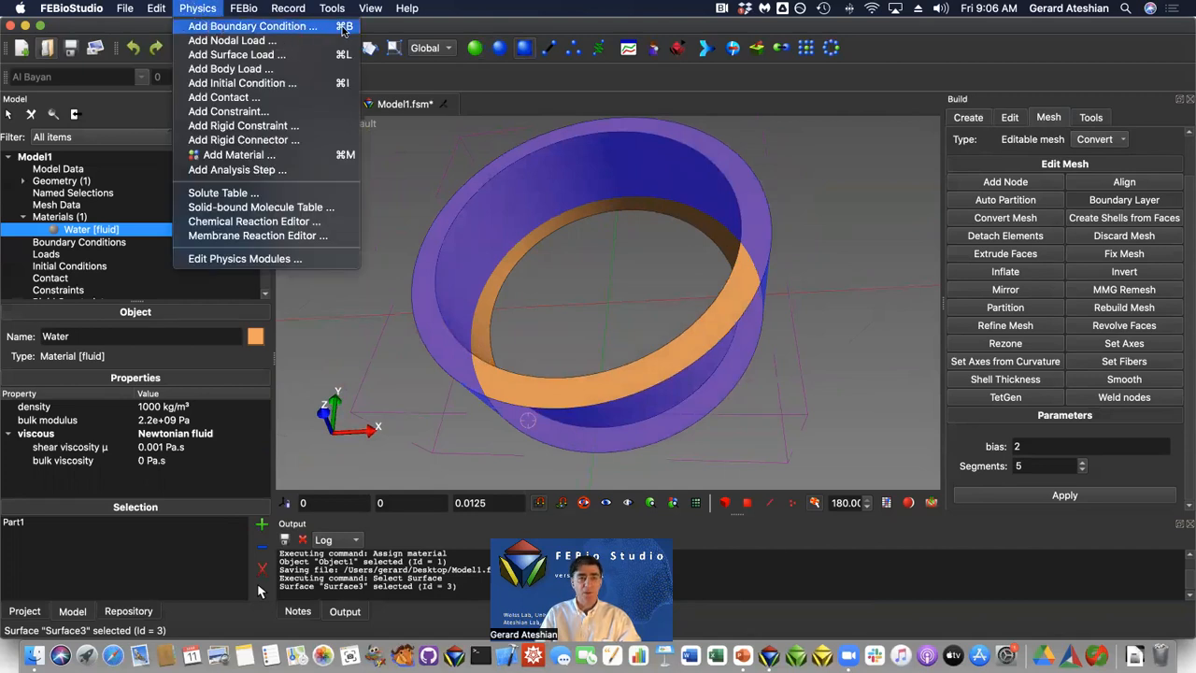
click(316, 28)
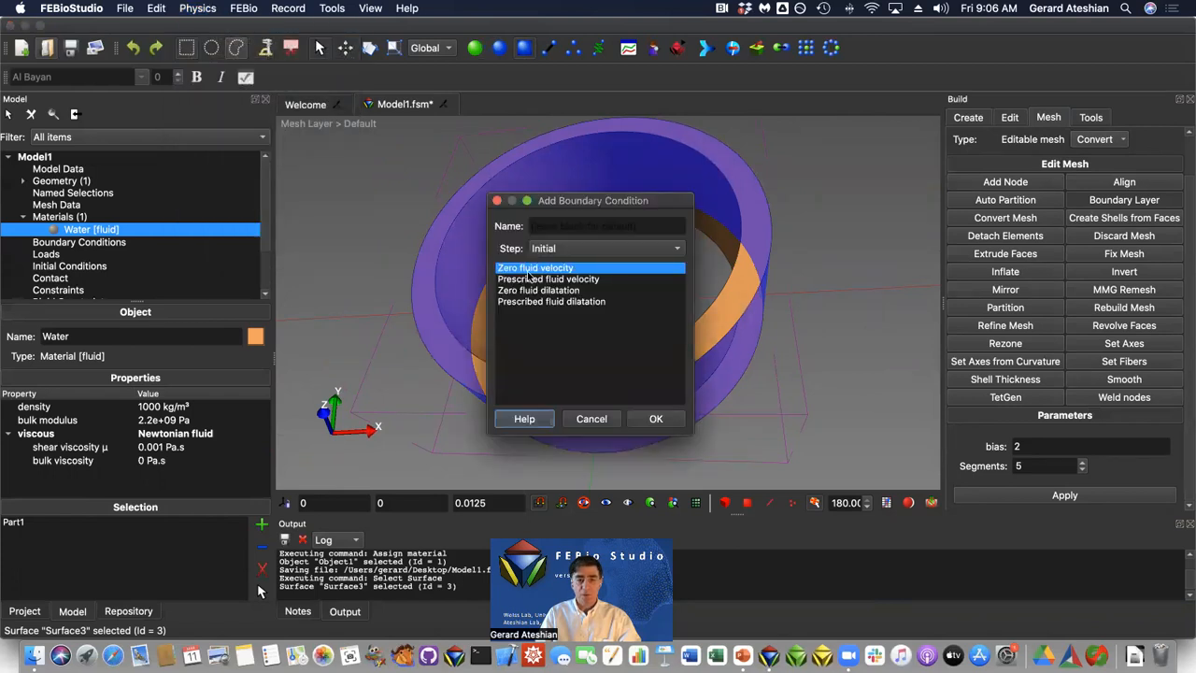
click(656, 419)
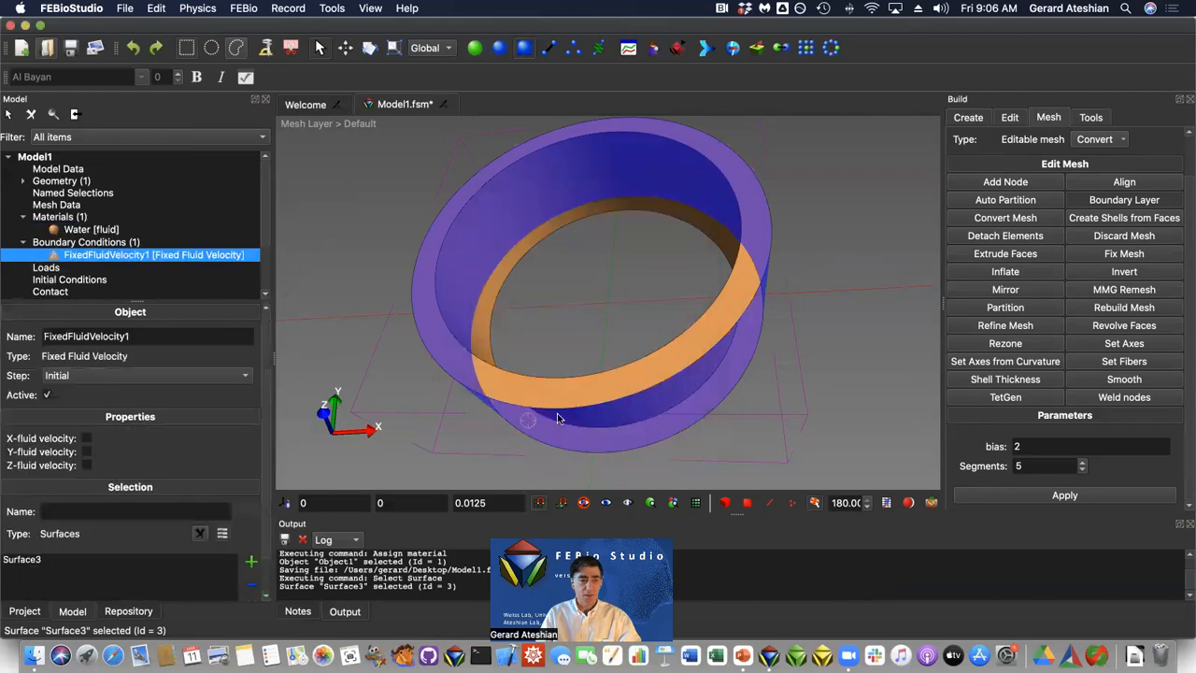
click(86, 438)
click(86, 451)
click(86, 464)
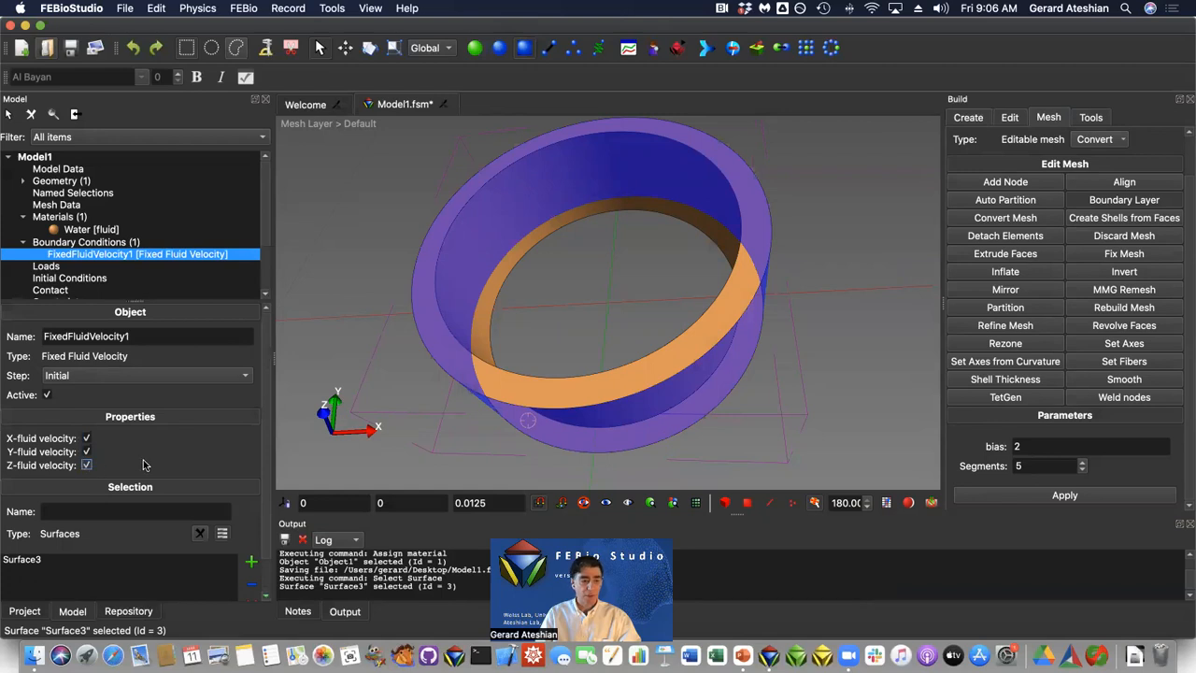
Add a zero fluid velocity boundary condition on both flat end surfaces of the tube, fixing only the Z component.
click(392, 367)
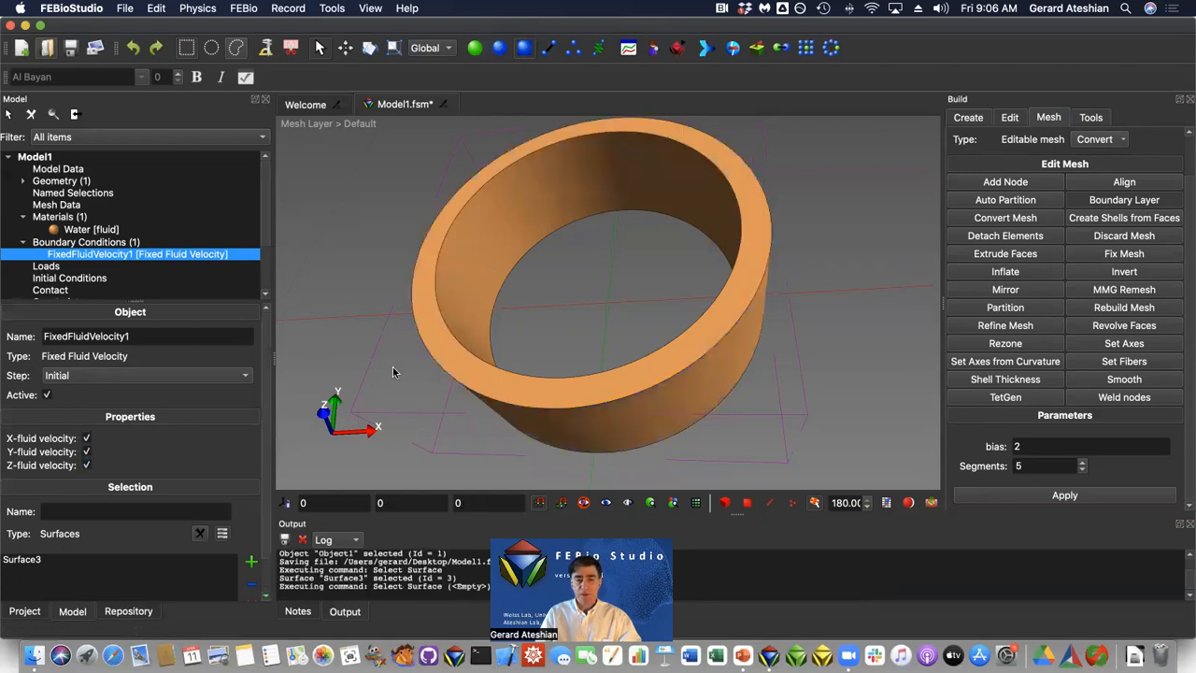
click(446, 351)
drag(458, 407, 443, 321)
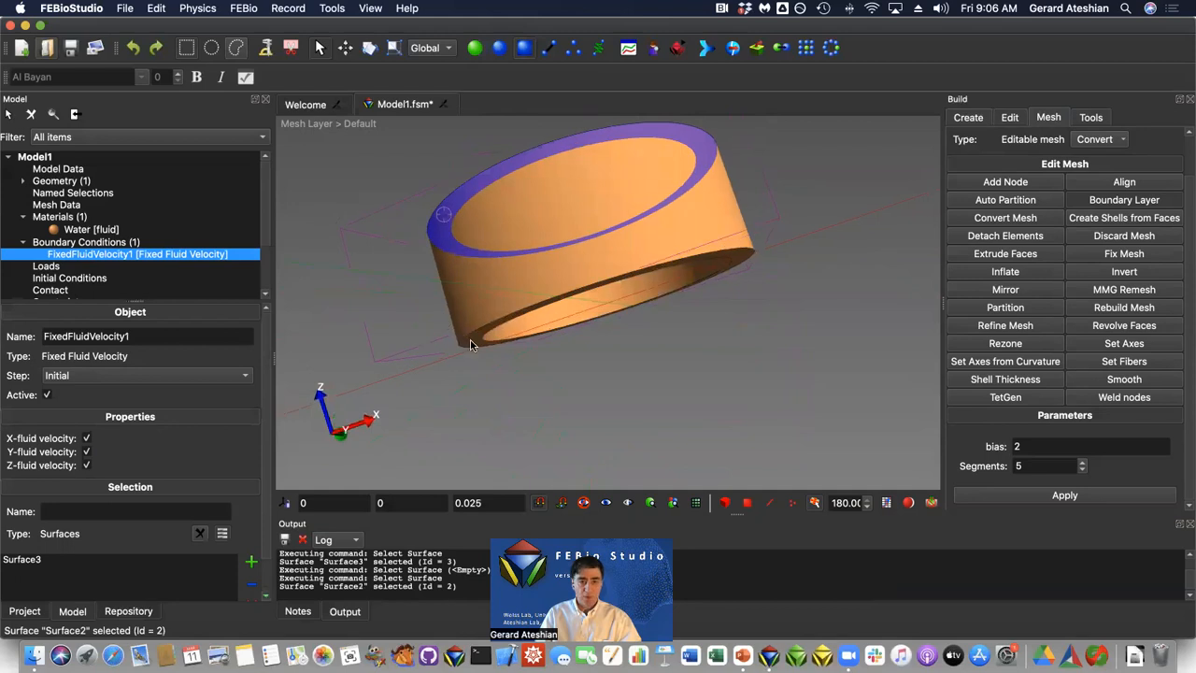
shift+click(471, 344)
drag(509, 374, 510, 421)
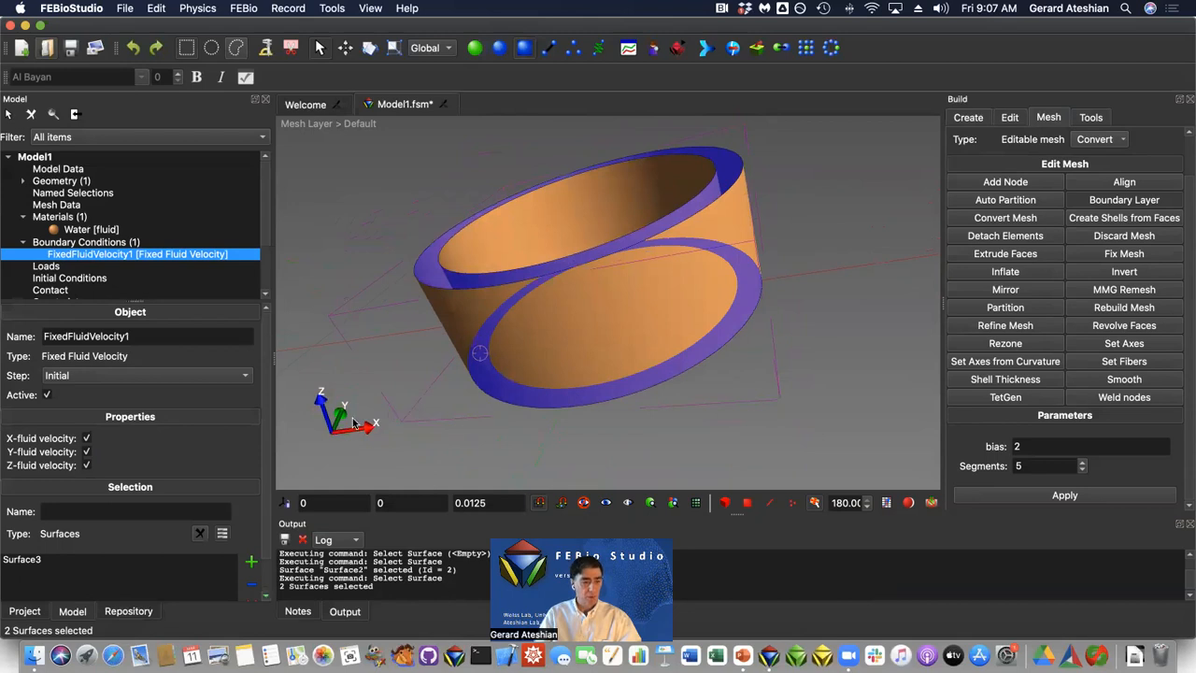
key(super+b)
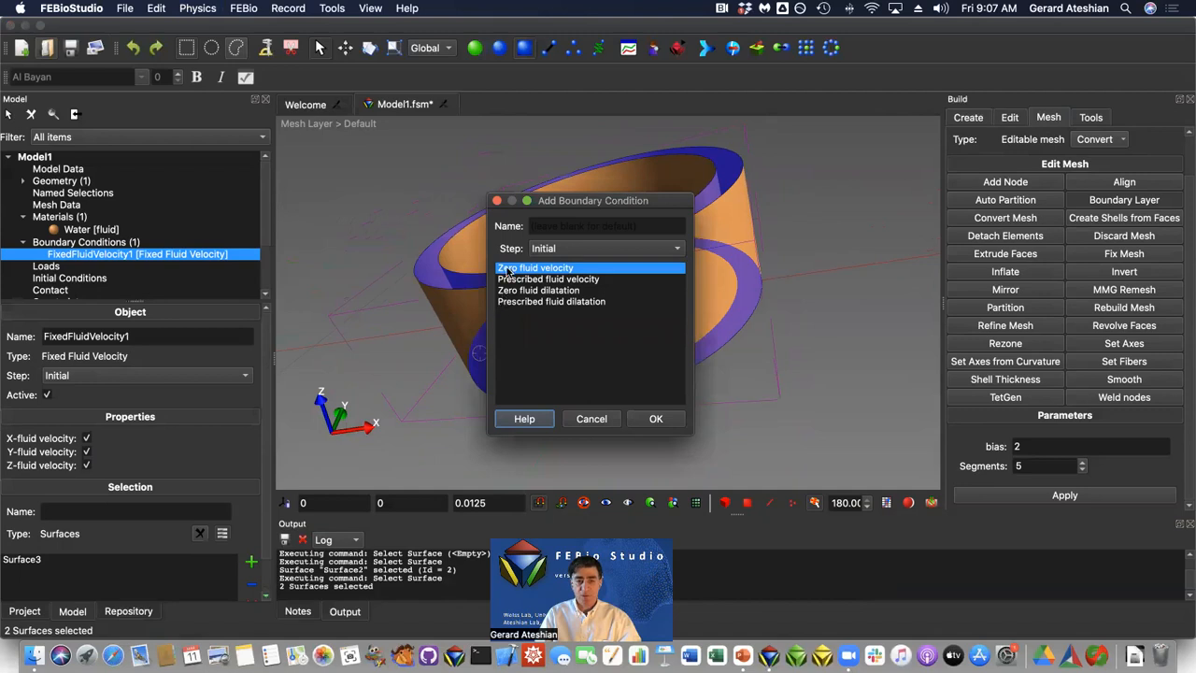
click(651, 419)
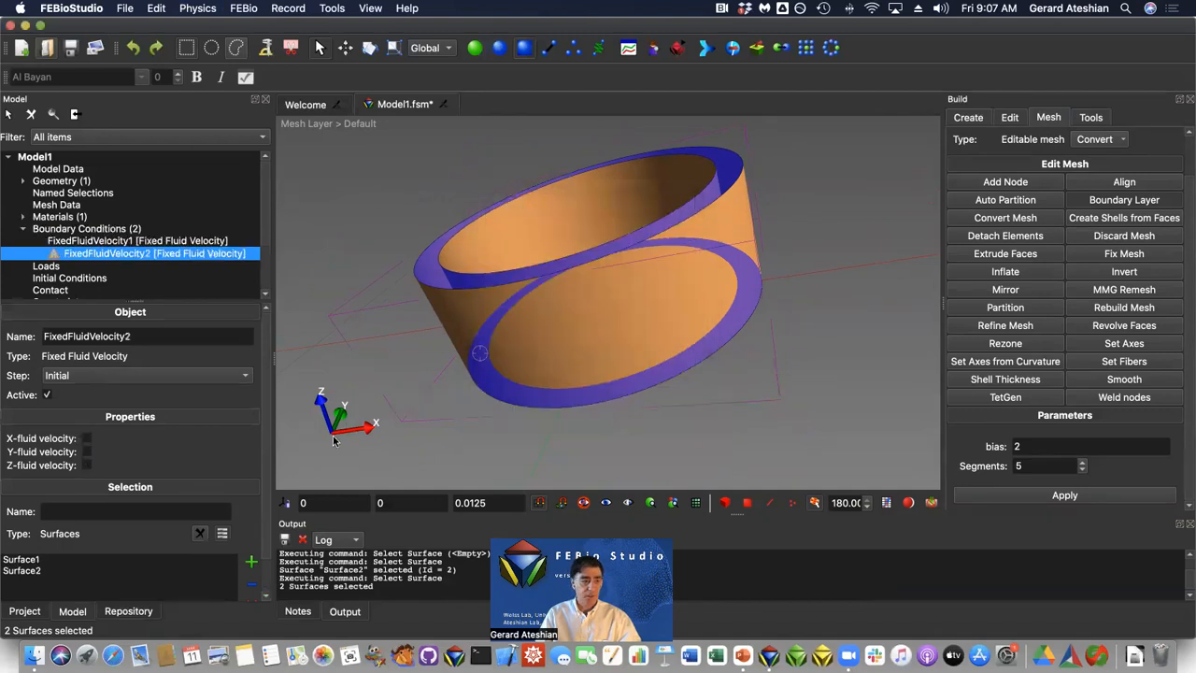
click(86, 464)
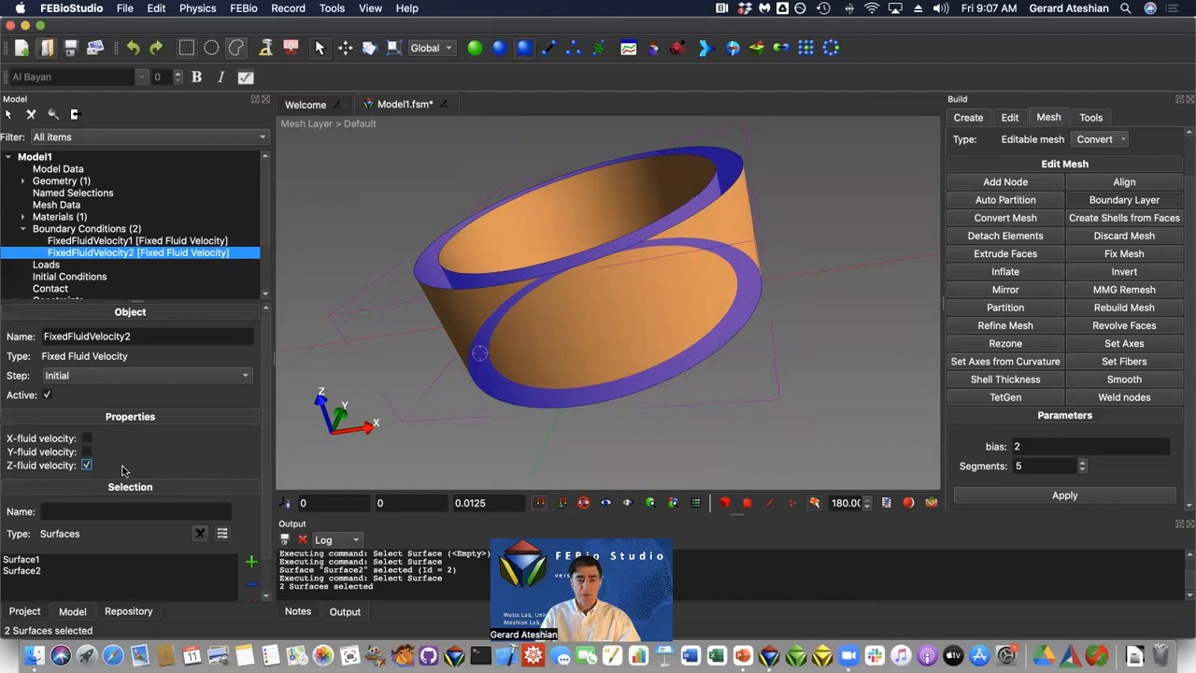
Clear the surface selection and save the model.
click(676, 460)
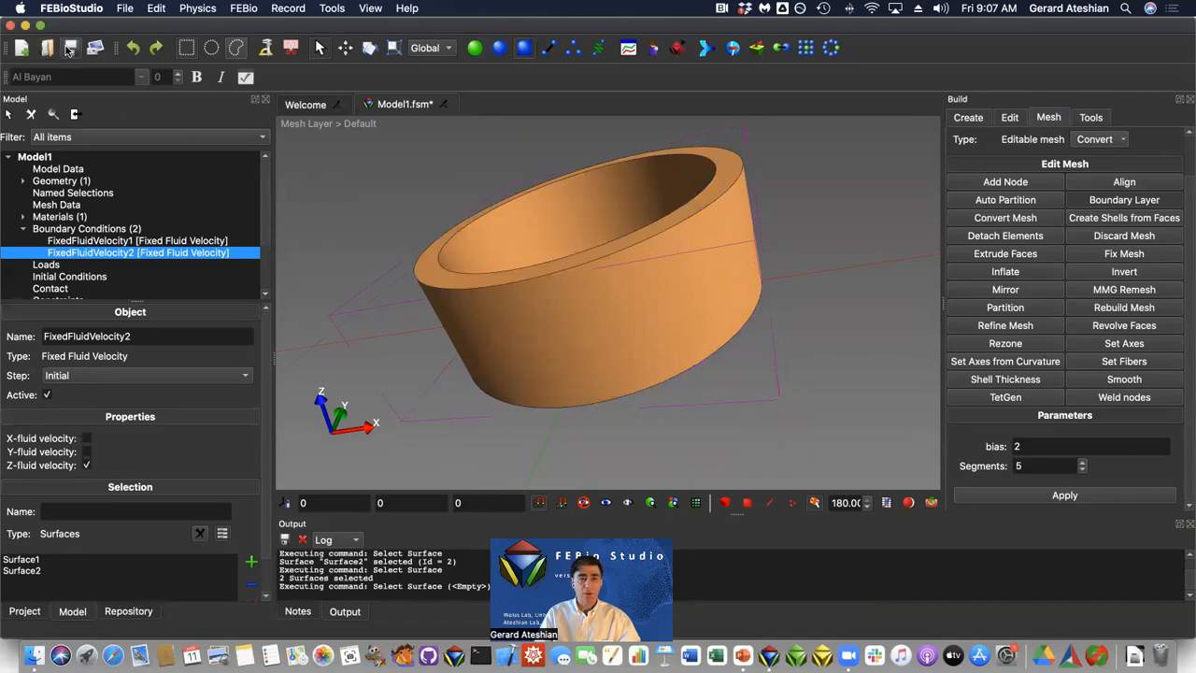
click(70, 48)
Add a Fluid rotational velocity surface load on the tube's inner cylindrical surface.
click(525, 224)
drag(579, 349, 594, 365)
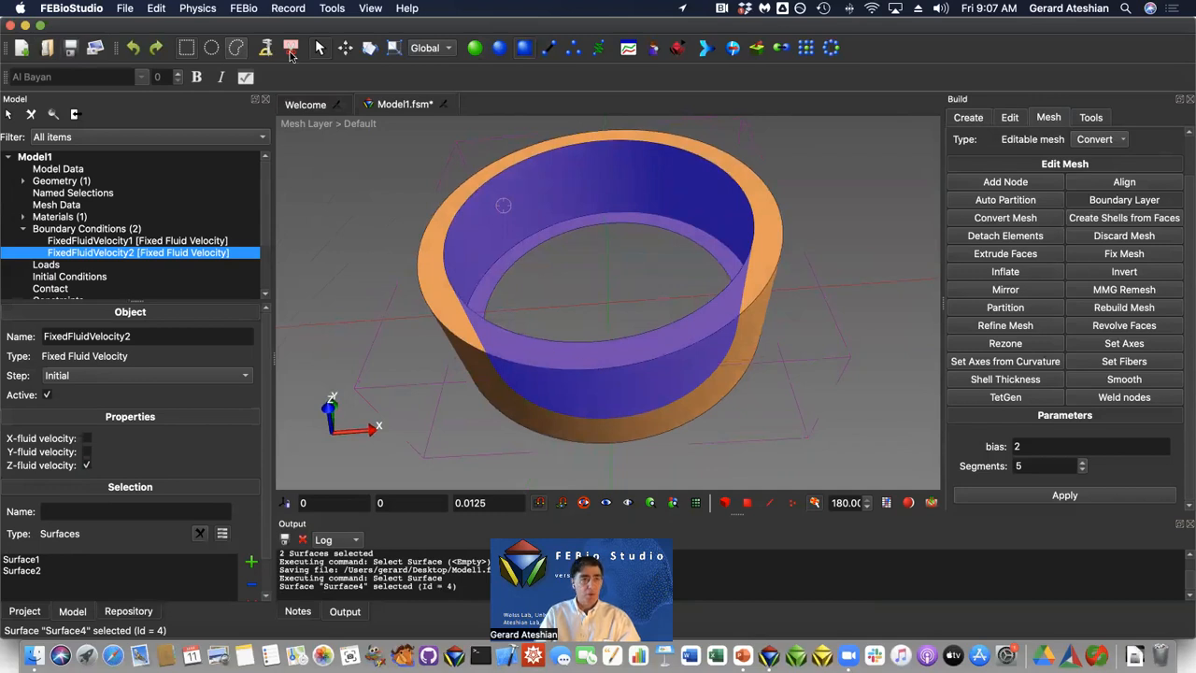
click(245, 8)
mouse_move(198, 8)
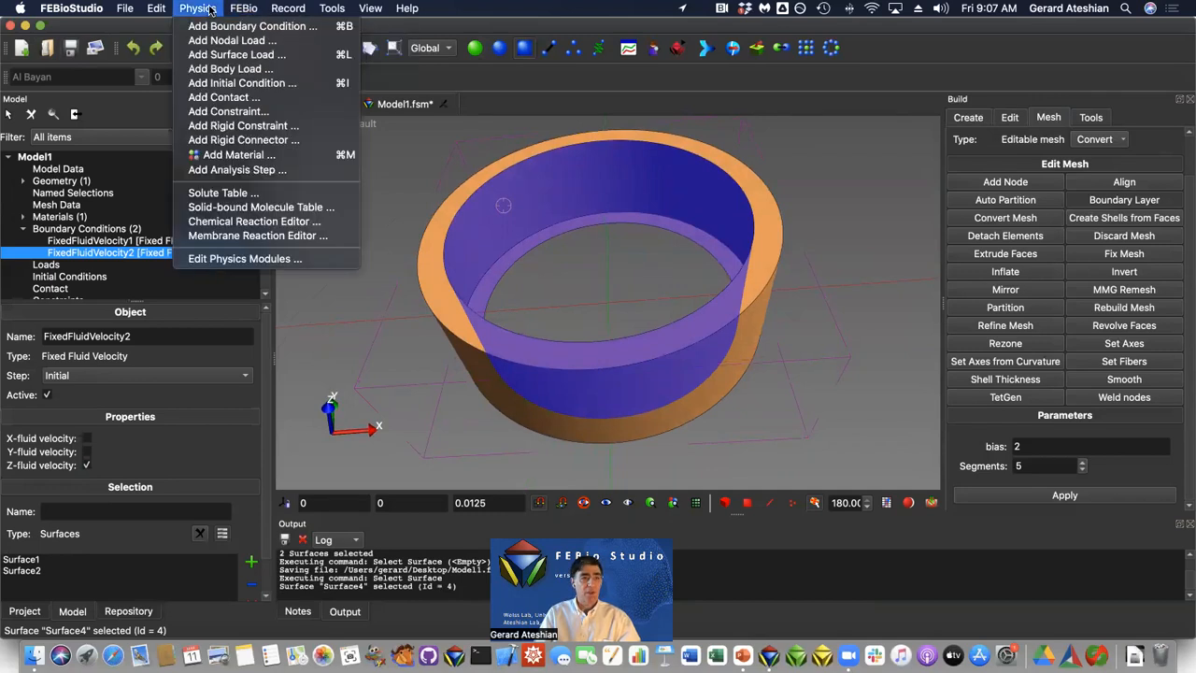
click(224, 55)
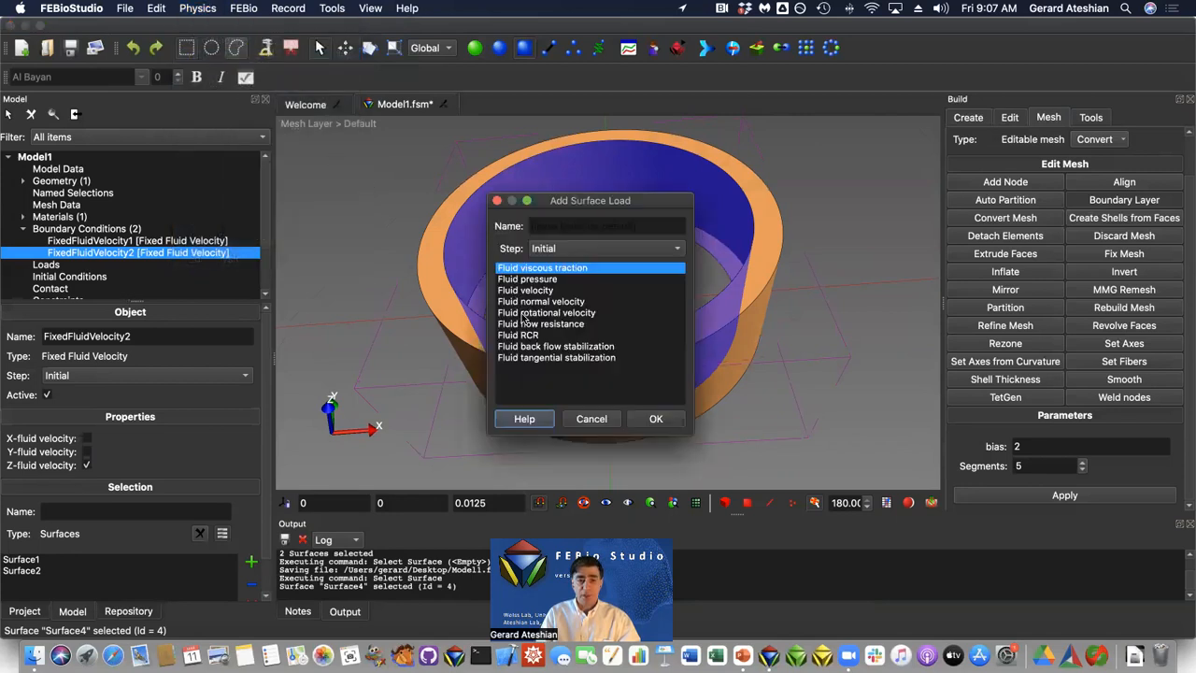
click(522, 315)
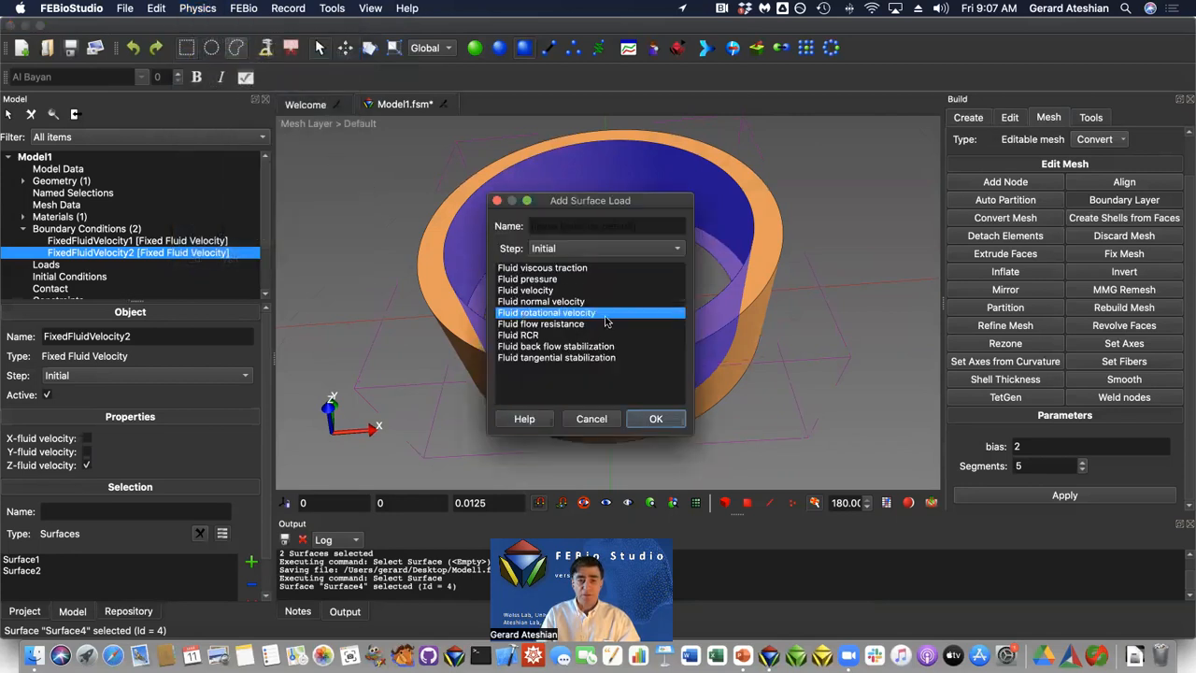
click(656, 419)
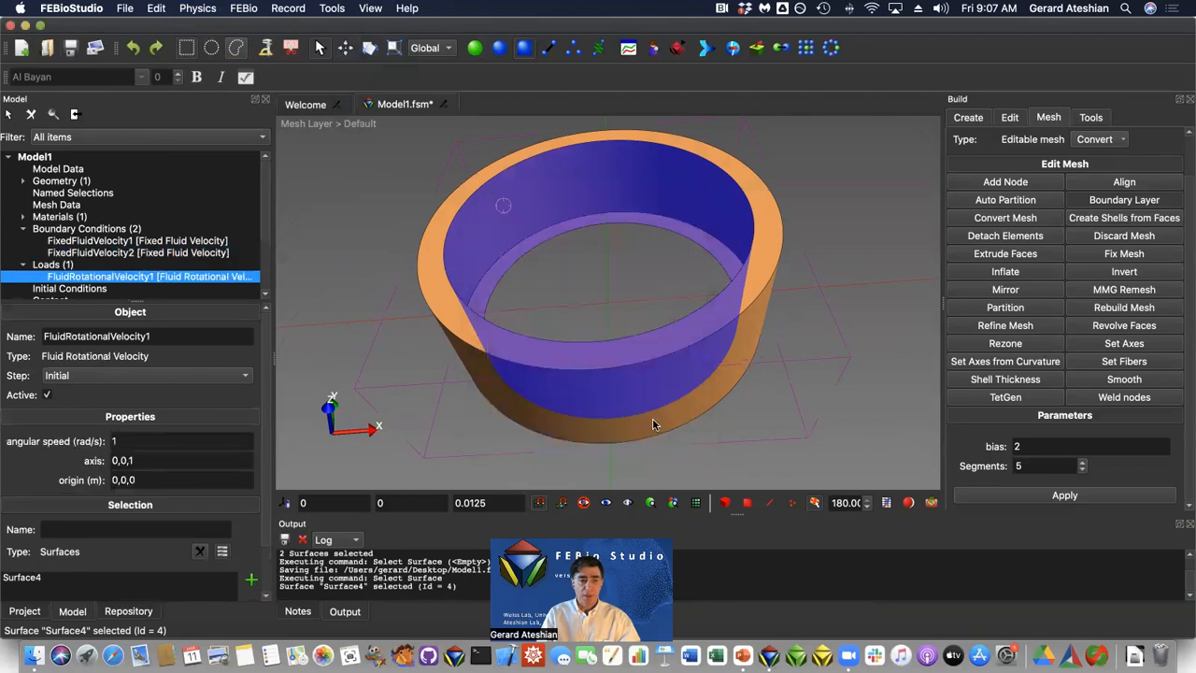
Set the rotational velocity load's angular speed to 1.5 rad/s with axis 0,0,1 and origin 0,0,0, and save the model.
click(126, 441)
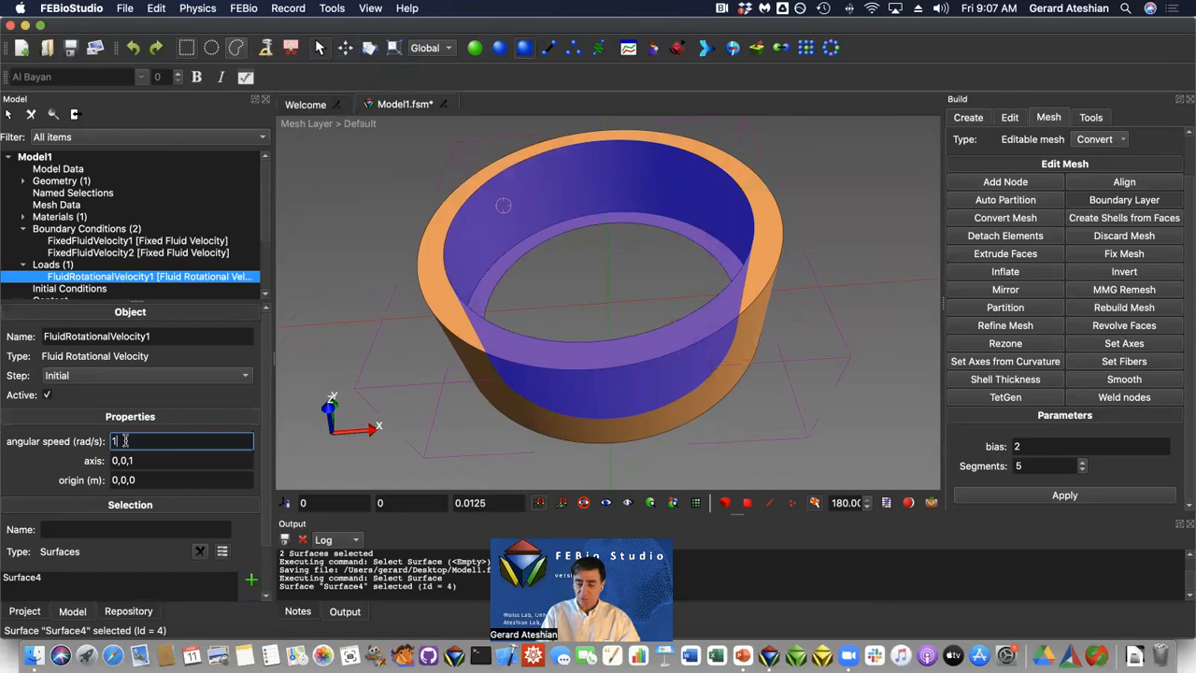
text(1.)
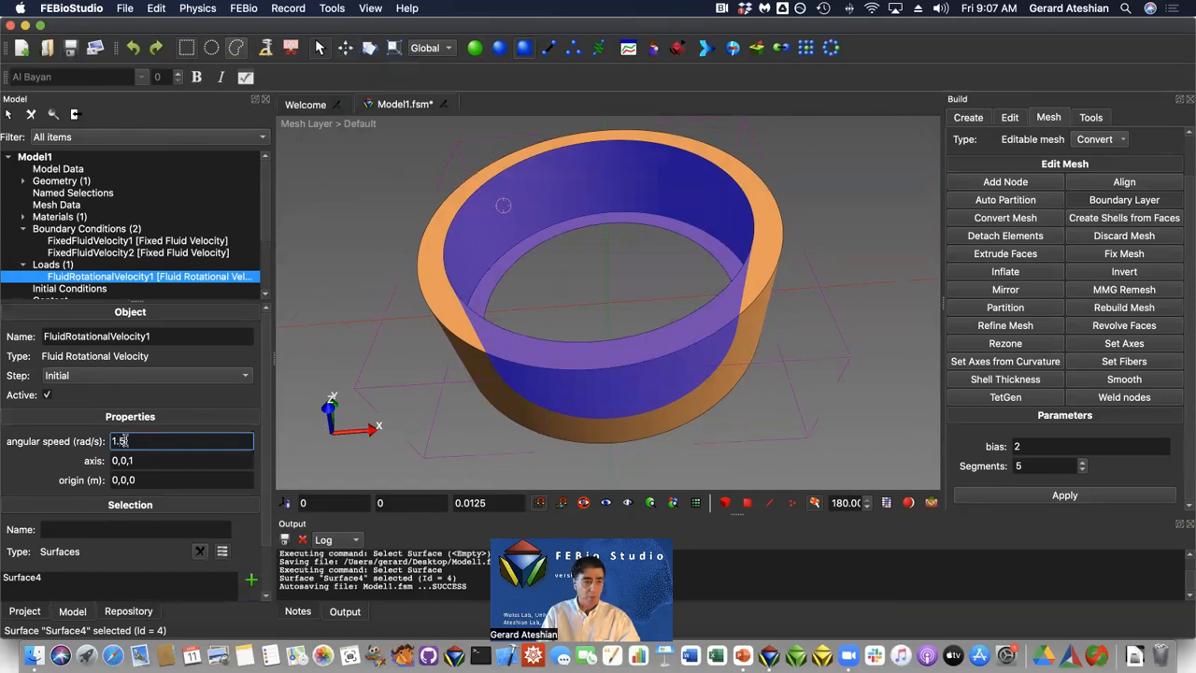
text(5)
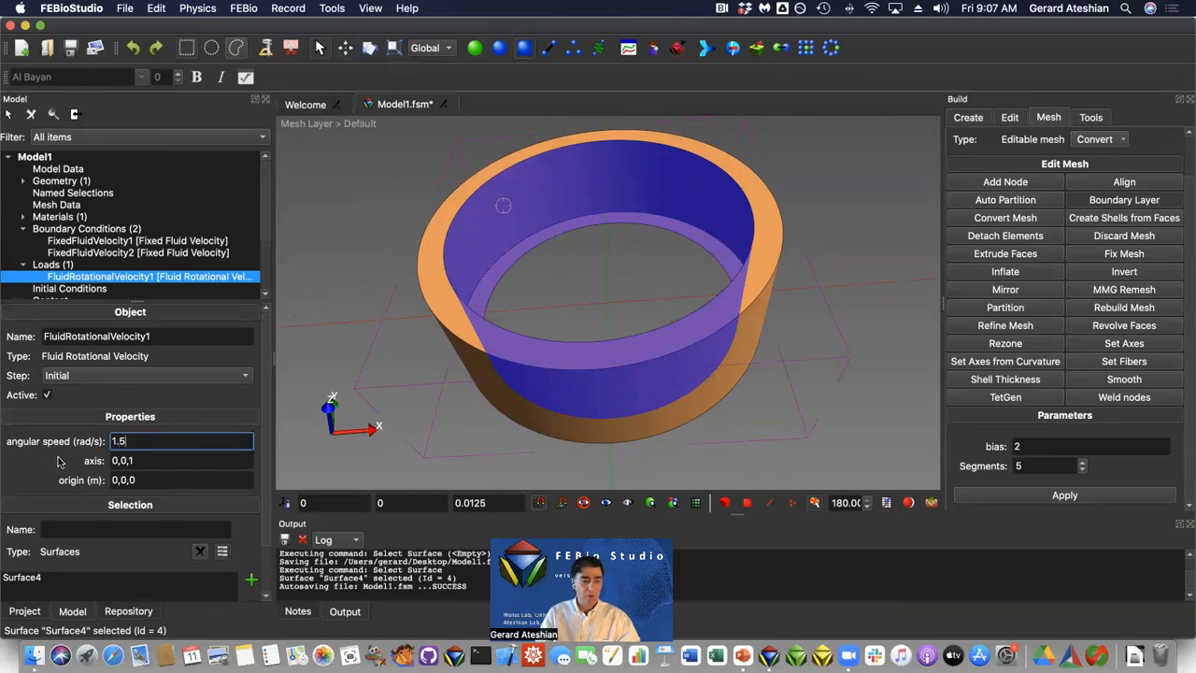
drag(148, 459, 98, 460)
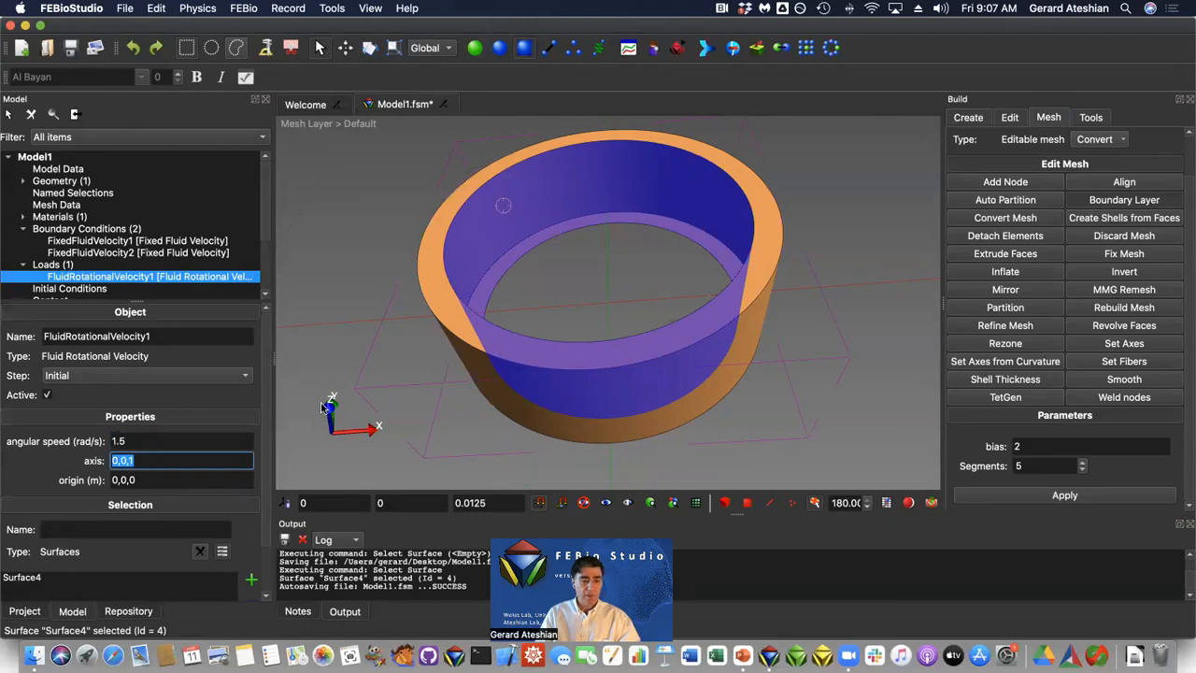
click(171, 479)
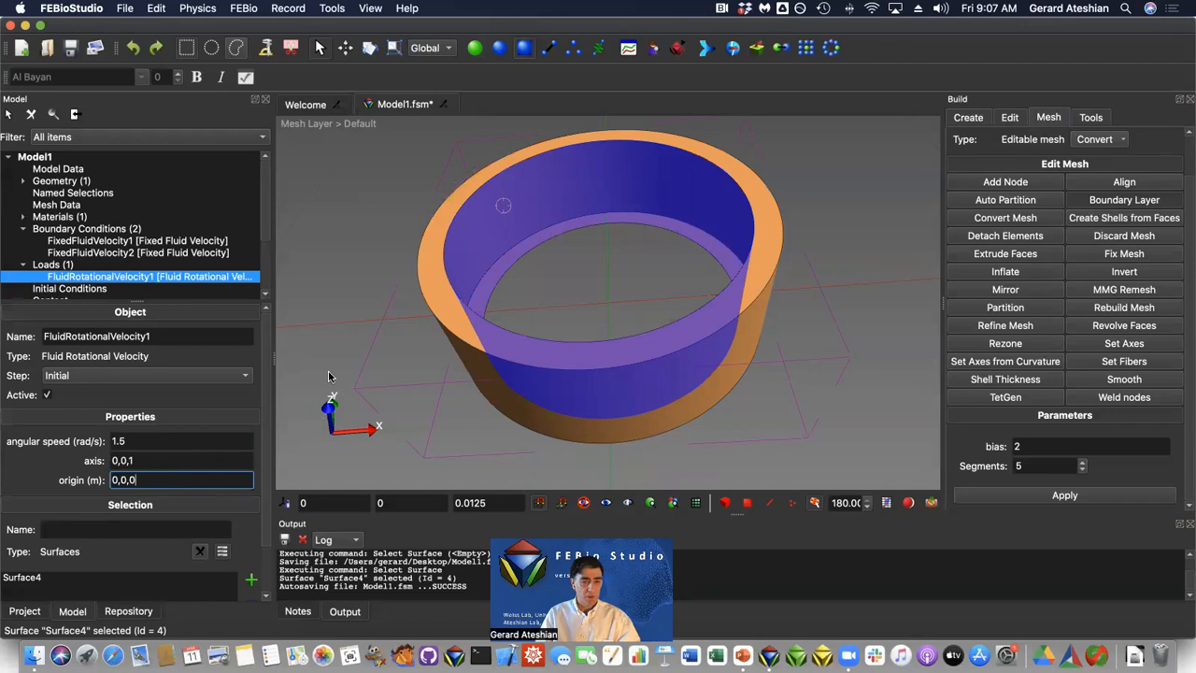
click(341, 345)
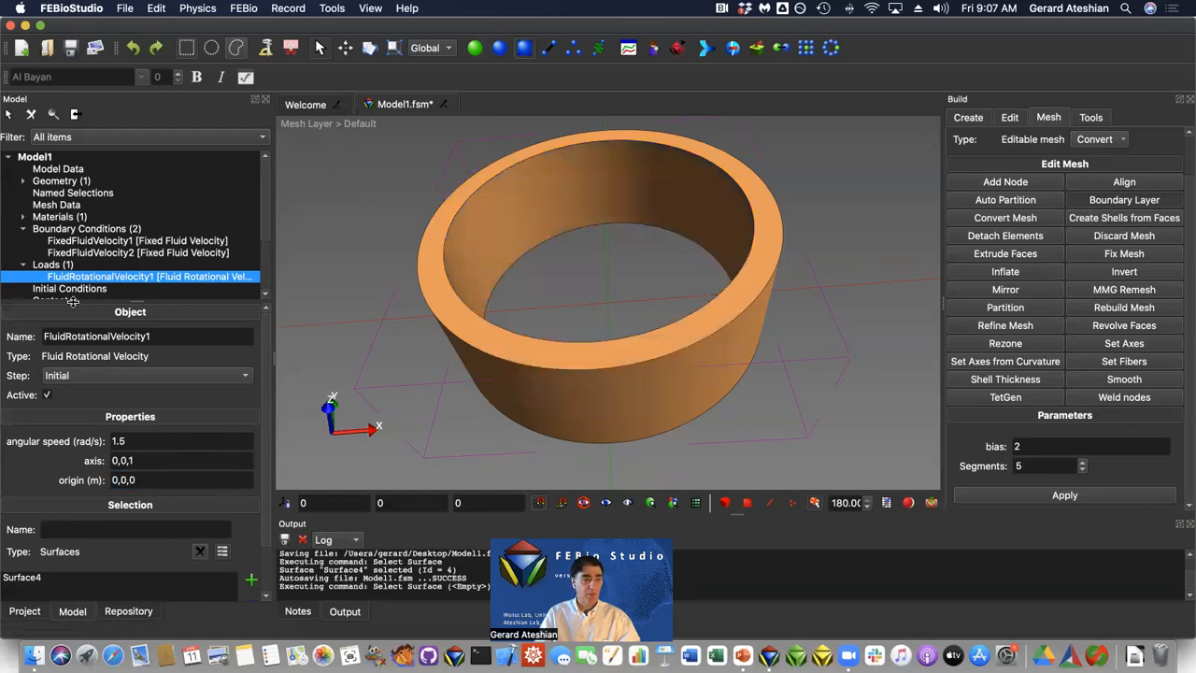
click(70, 48)
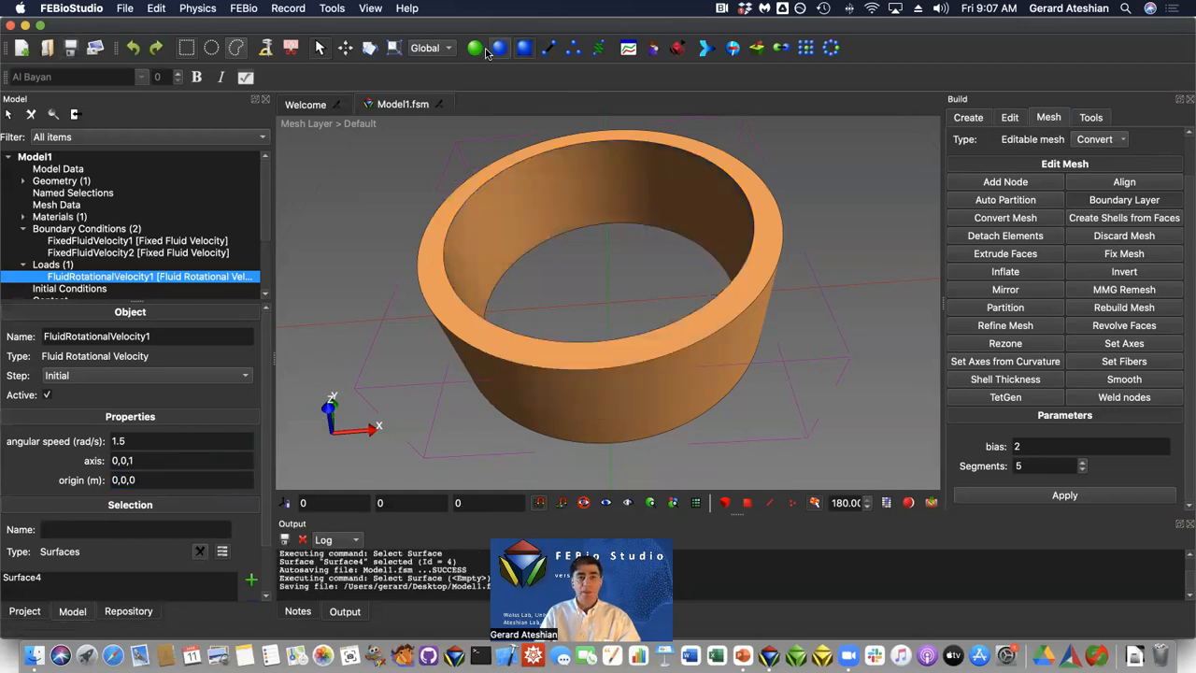
click(485, 269)
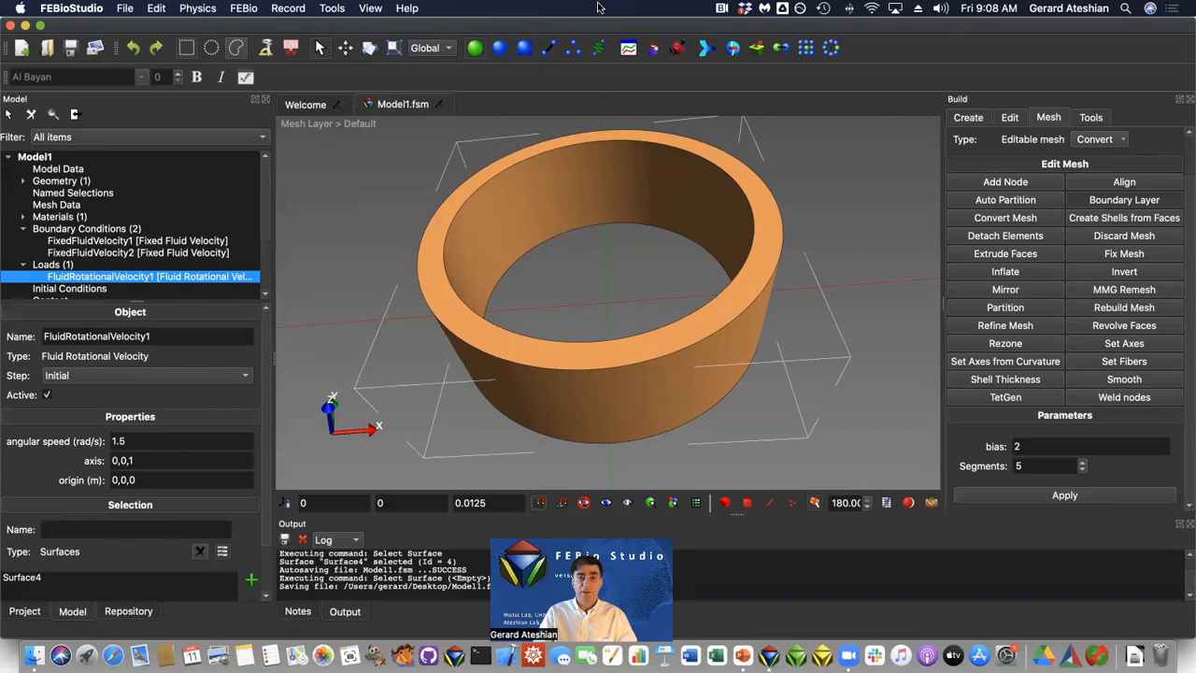
Give the rotational velocity load's angular speed a load curve in the Curve Editor and set its type to Control points.
click(628, 51)
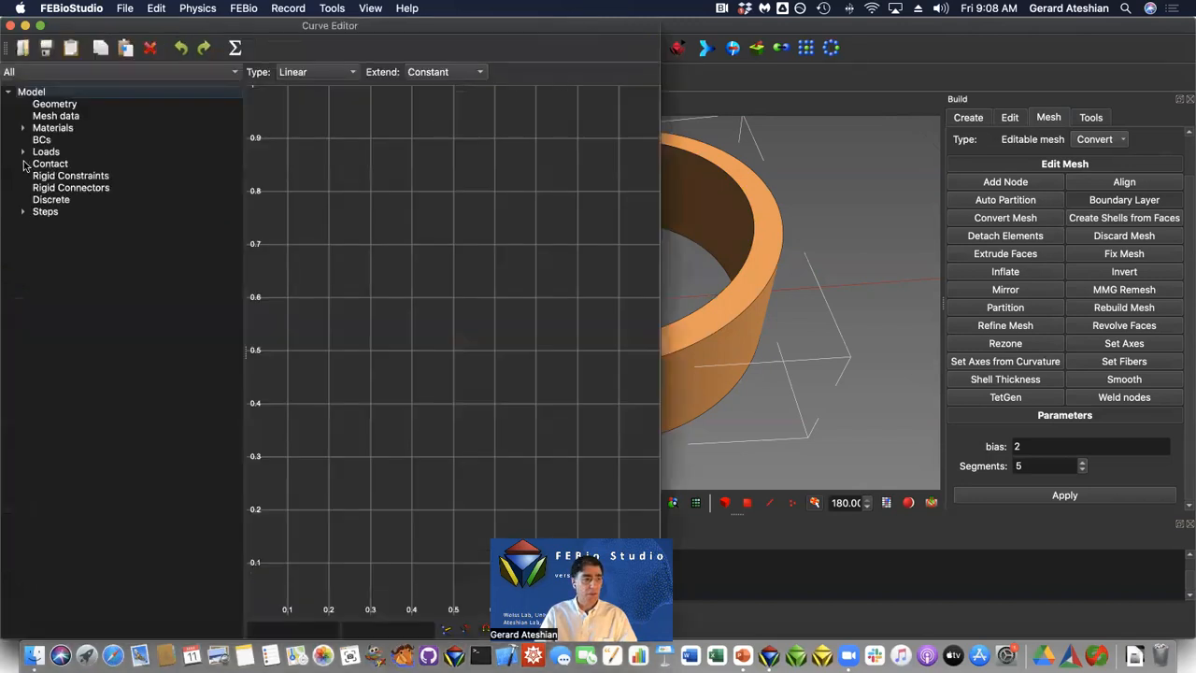
click(24, 154)
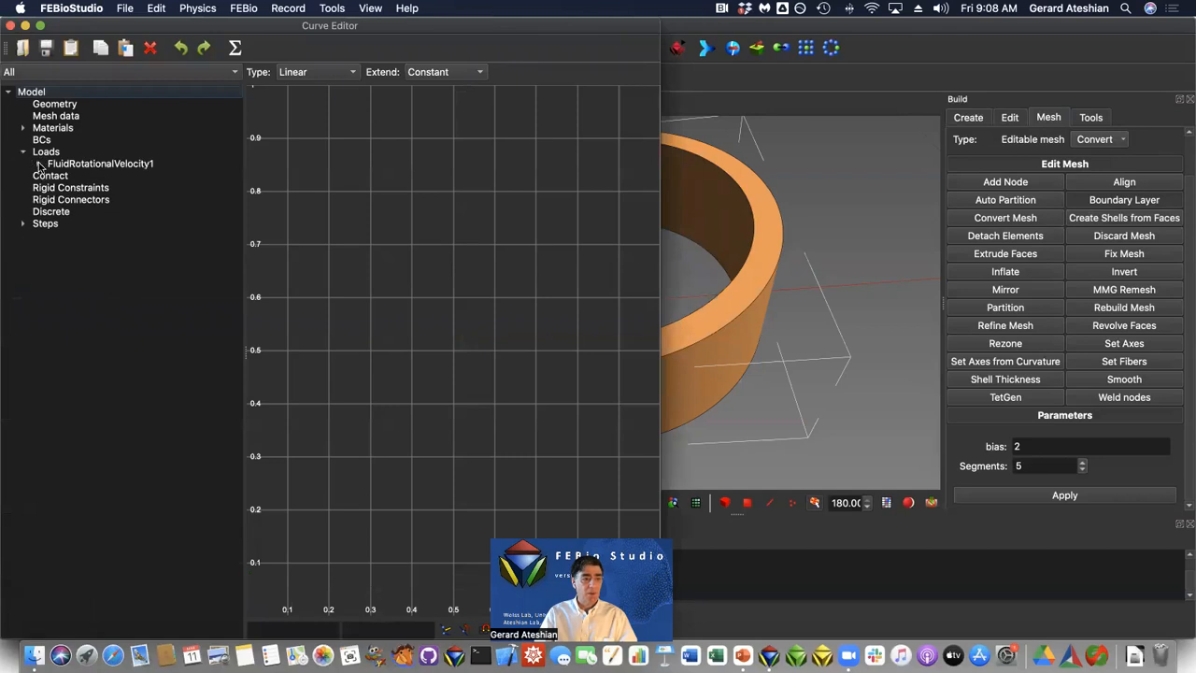
click(37, 165)
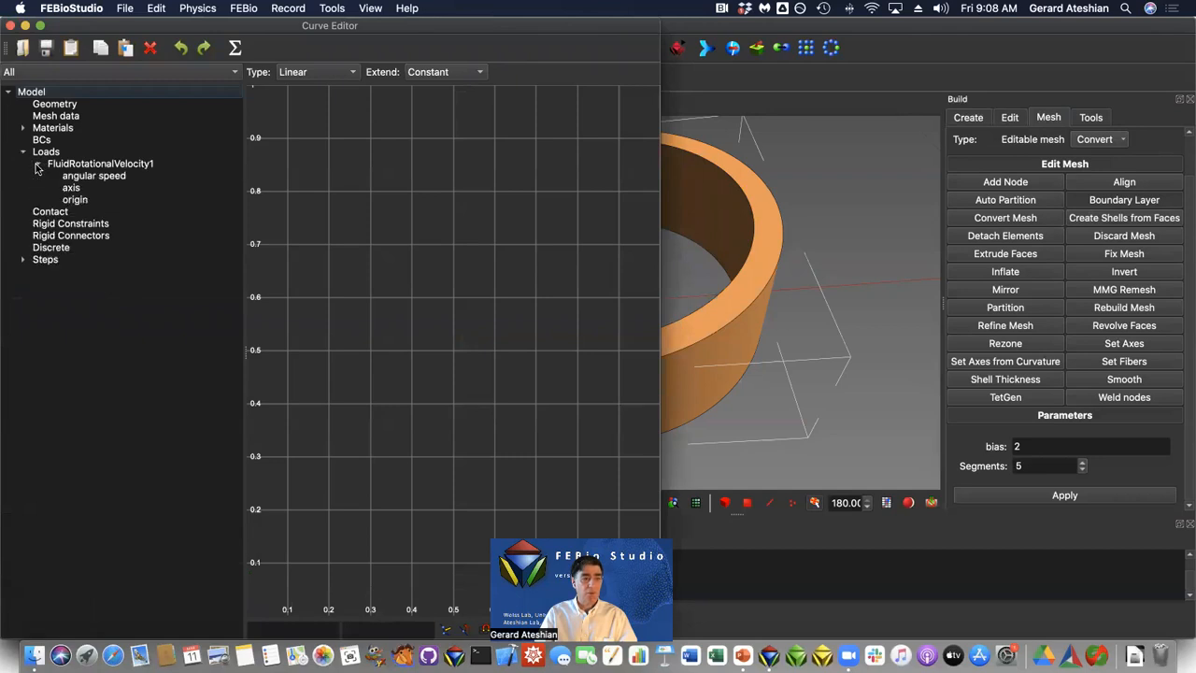
click(84, 178)
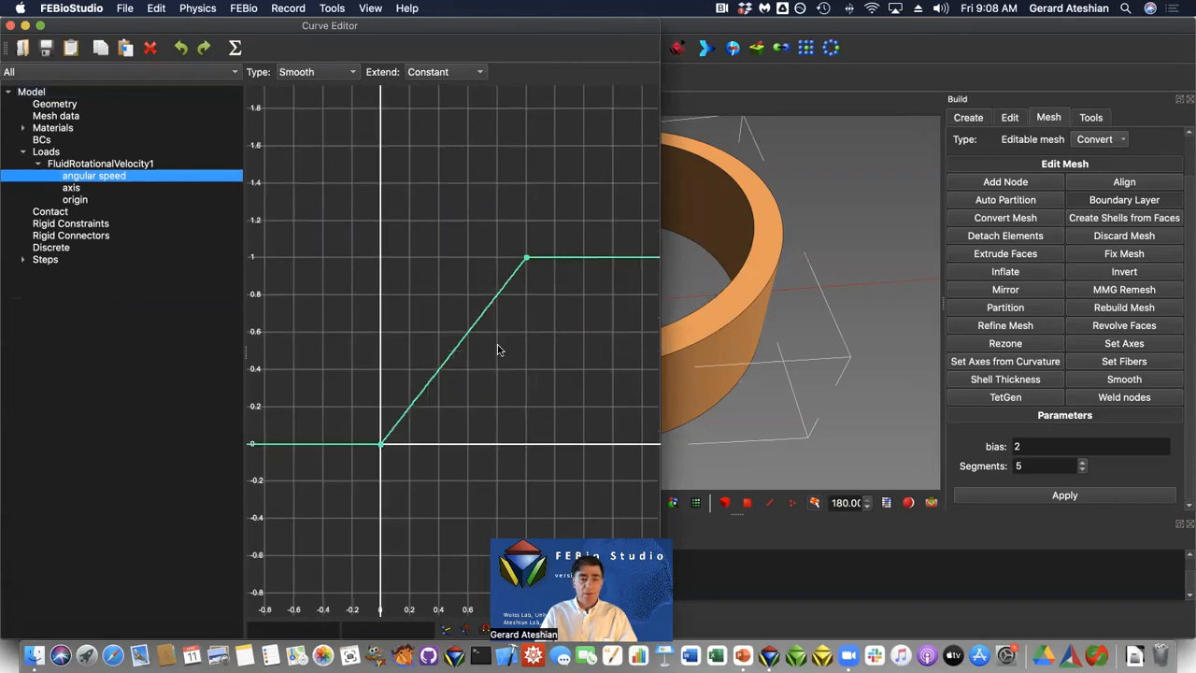
click(380, 445)
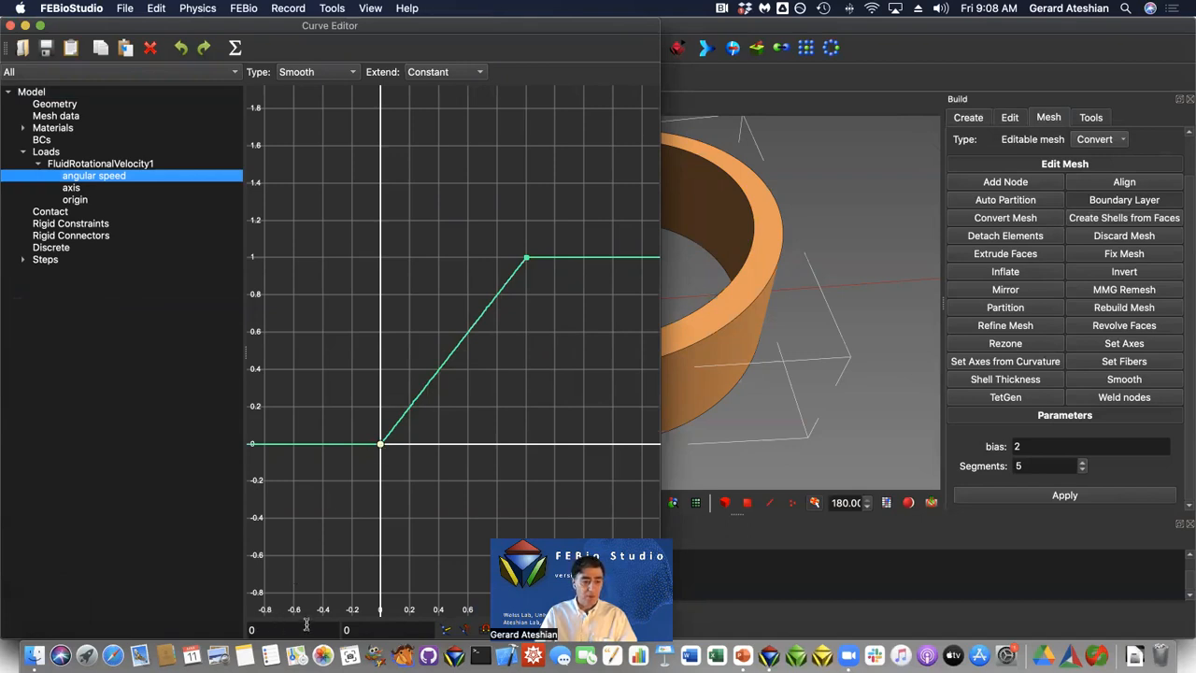
click(526, 258)
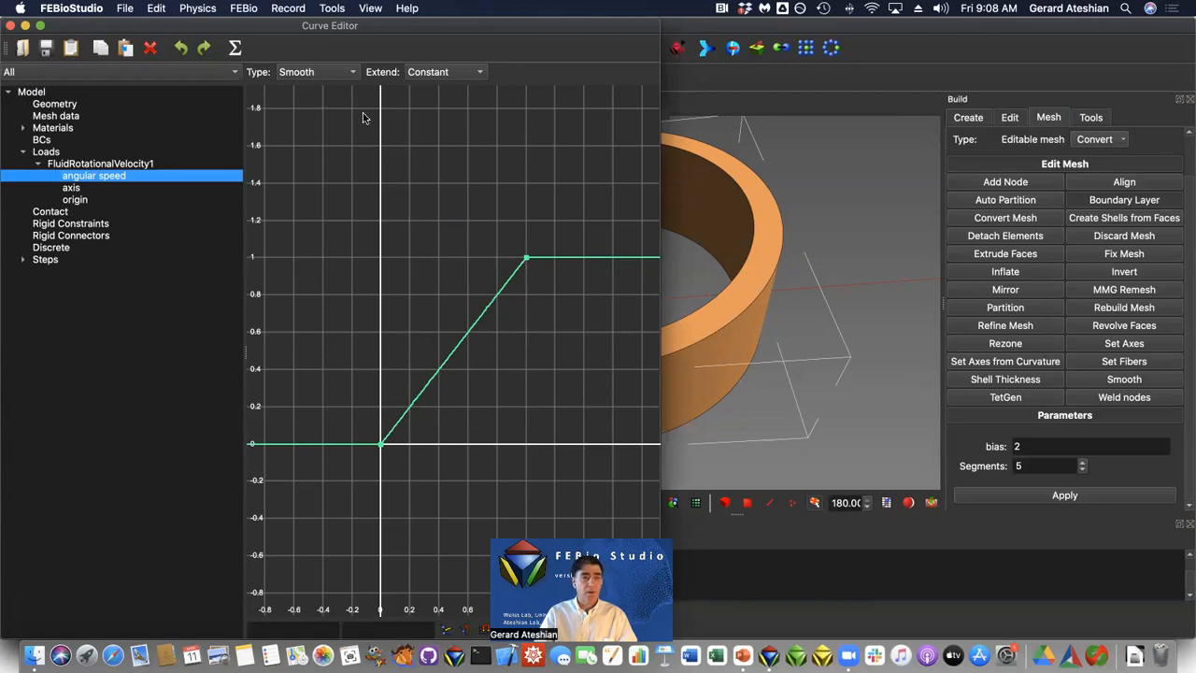
click(313, 75)
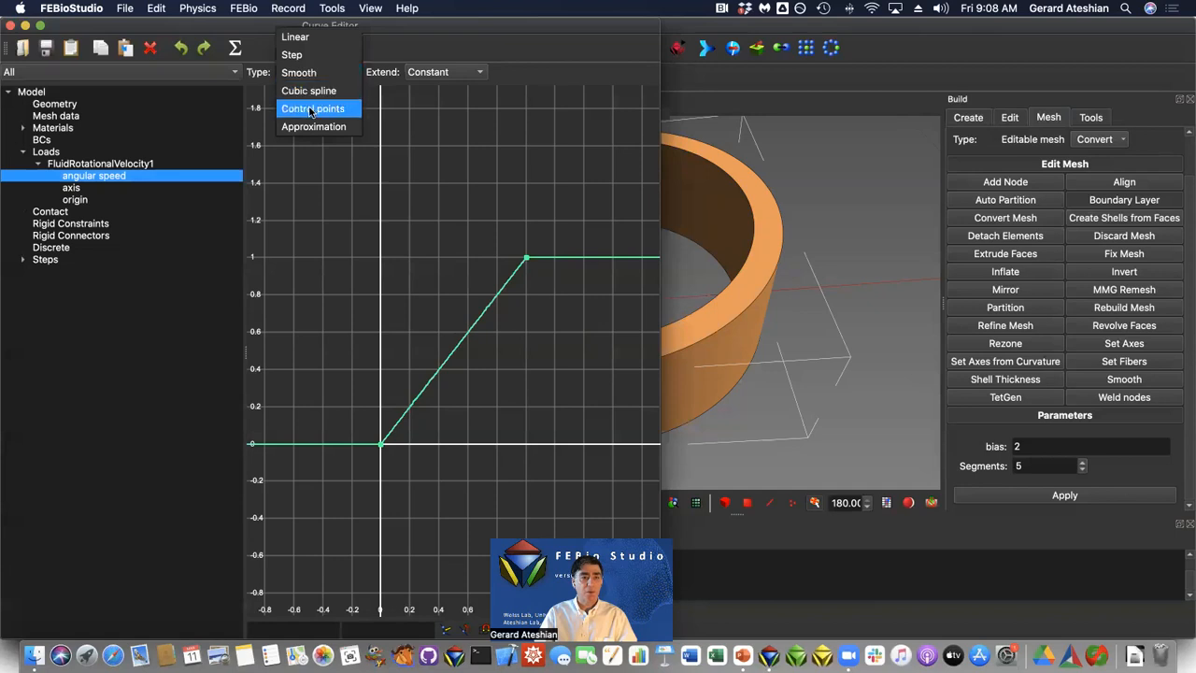
click(311, 109)
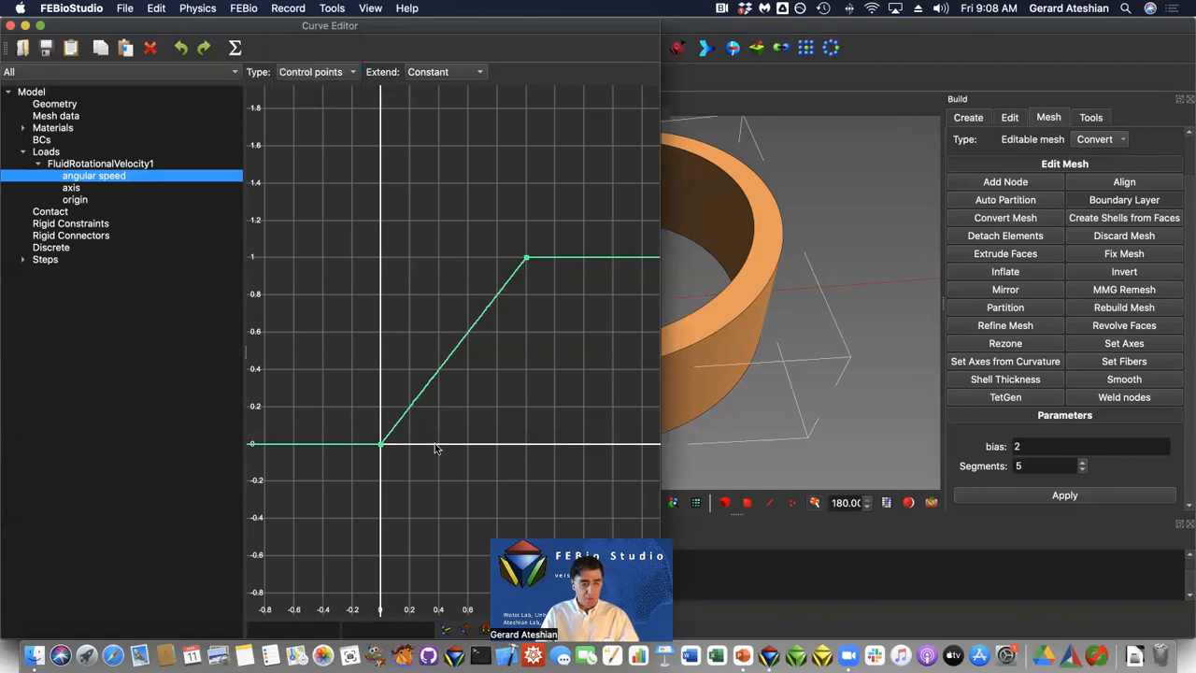
Add a control point to the angular speed curve at time 0.499 with value 0.
click(437, 445)
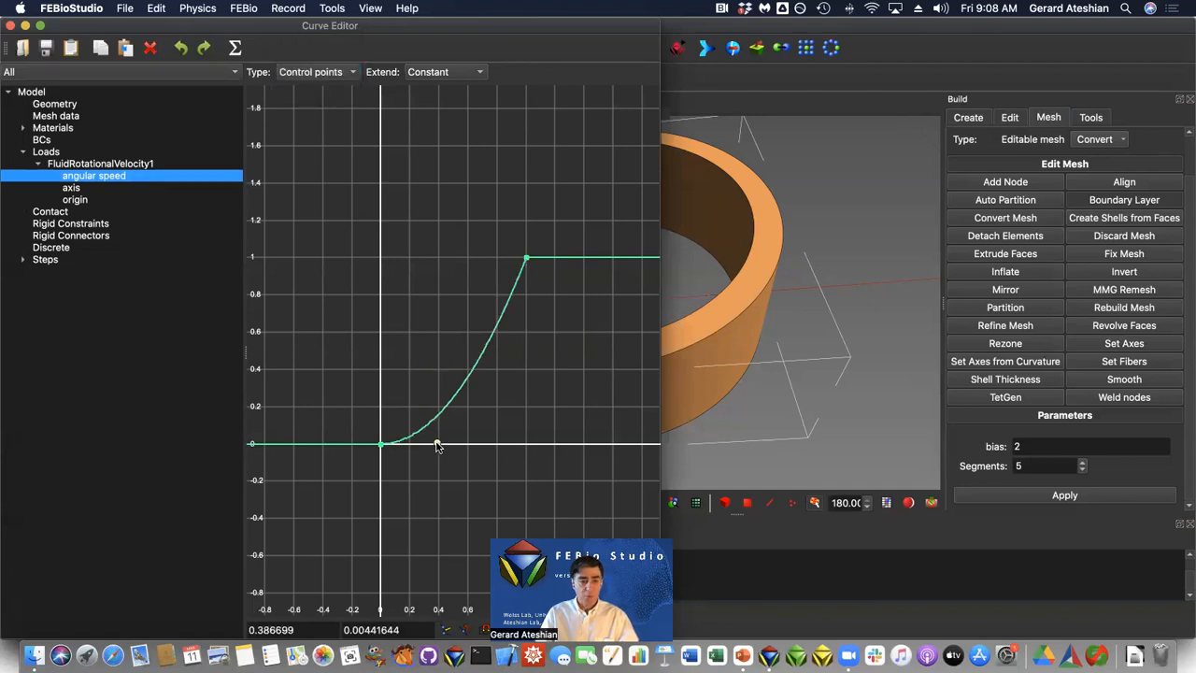
drag(295, 629, 261, 630)
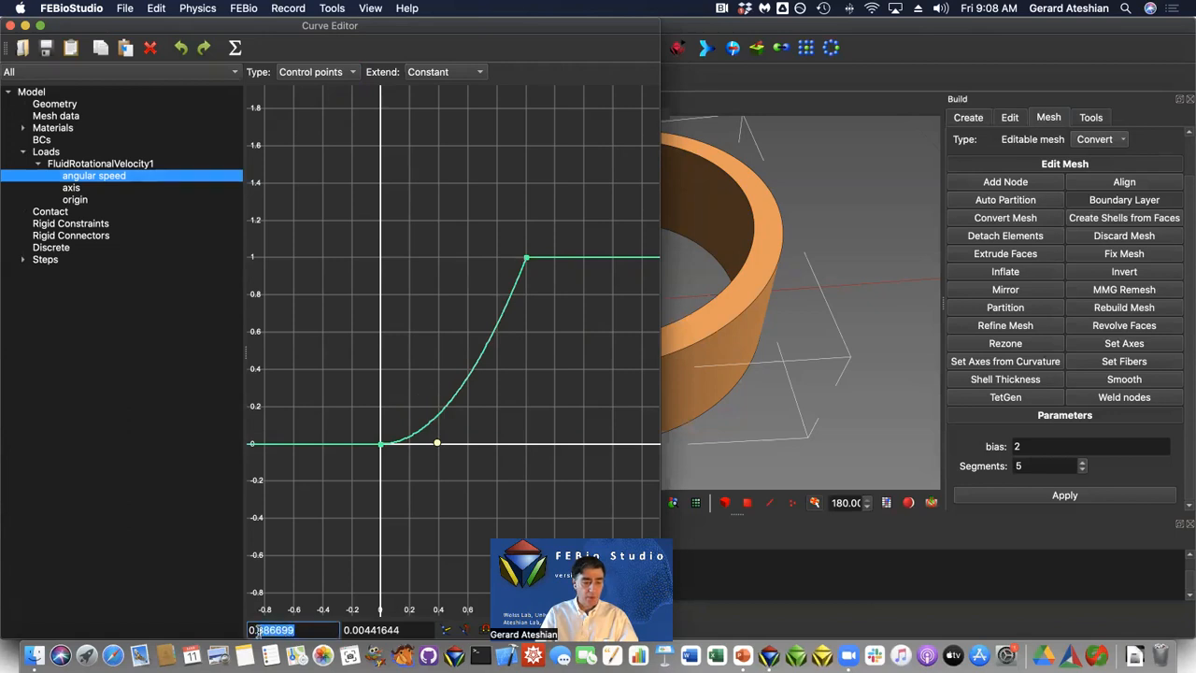
text(499)
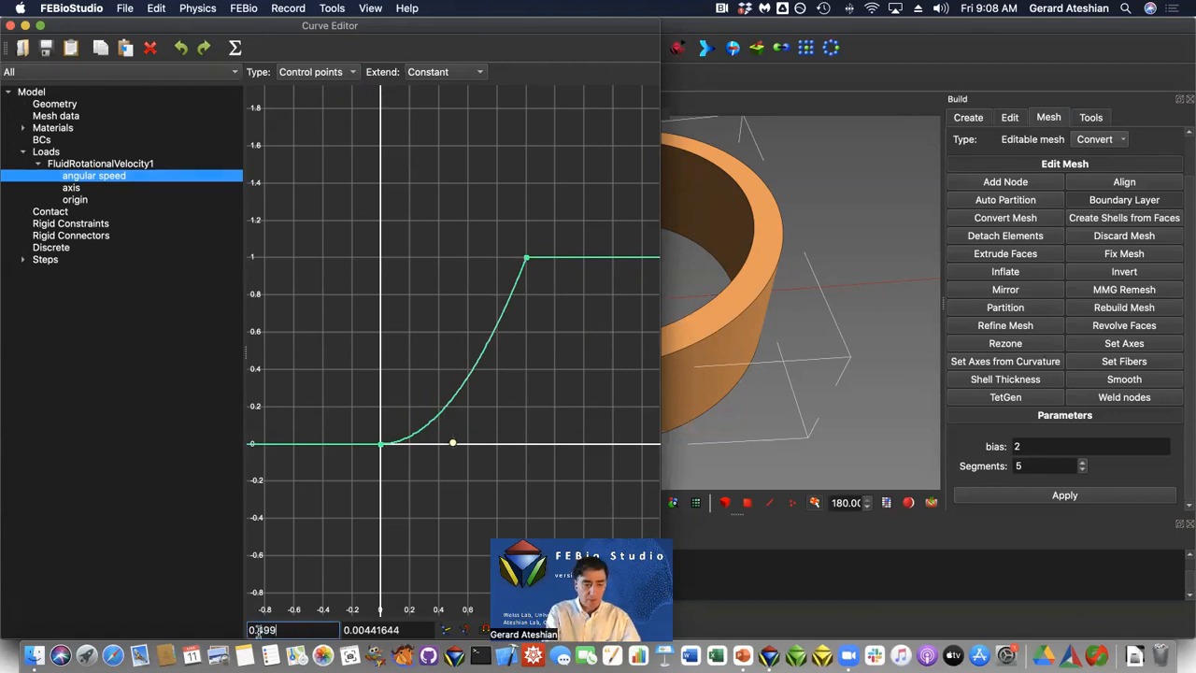
key(Tab)
text(0)
key(Return)
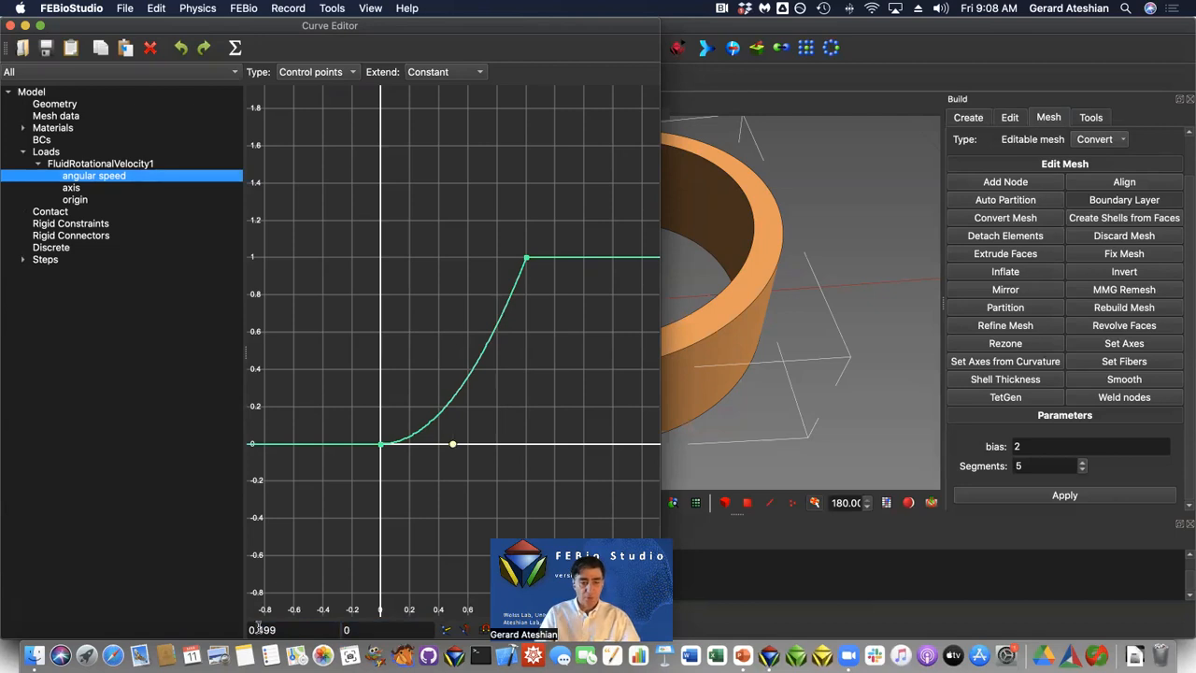
Add a control point to the angular speed curve at time 0.501 with value 1.
click(462, 258)
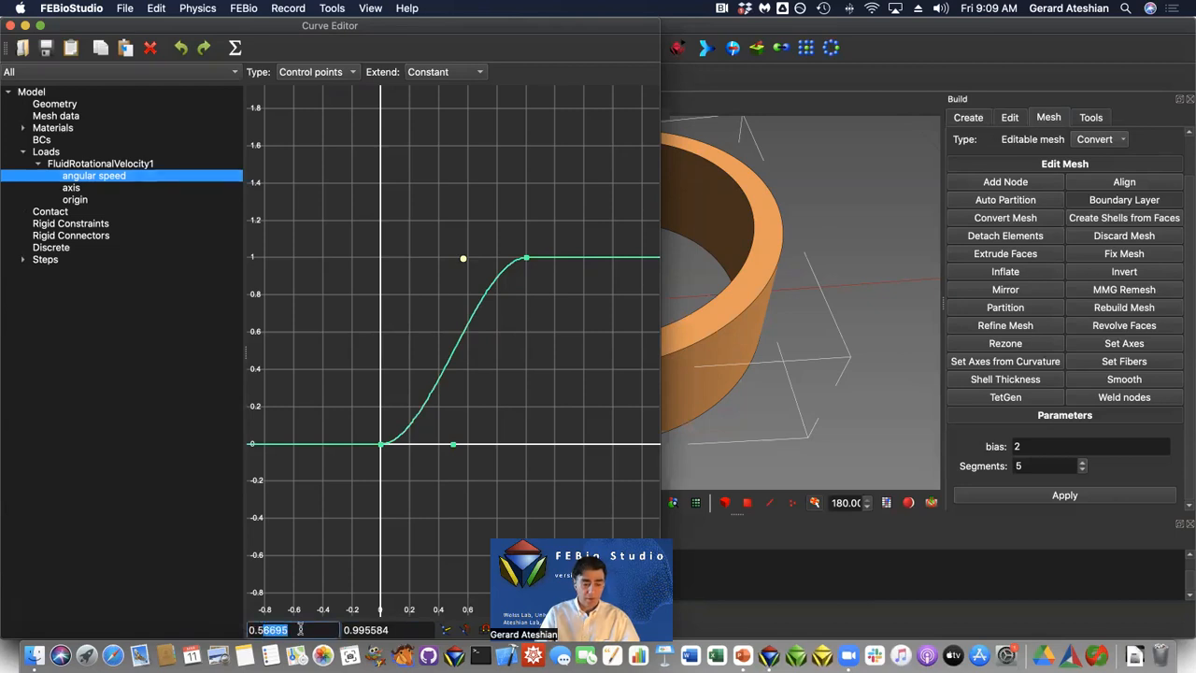
text(501)
key(Tab)
text(1)
key(Return)
Deselect the curve point, close the Curve Editor and save the model.
click(576, 358)
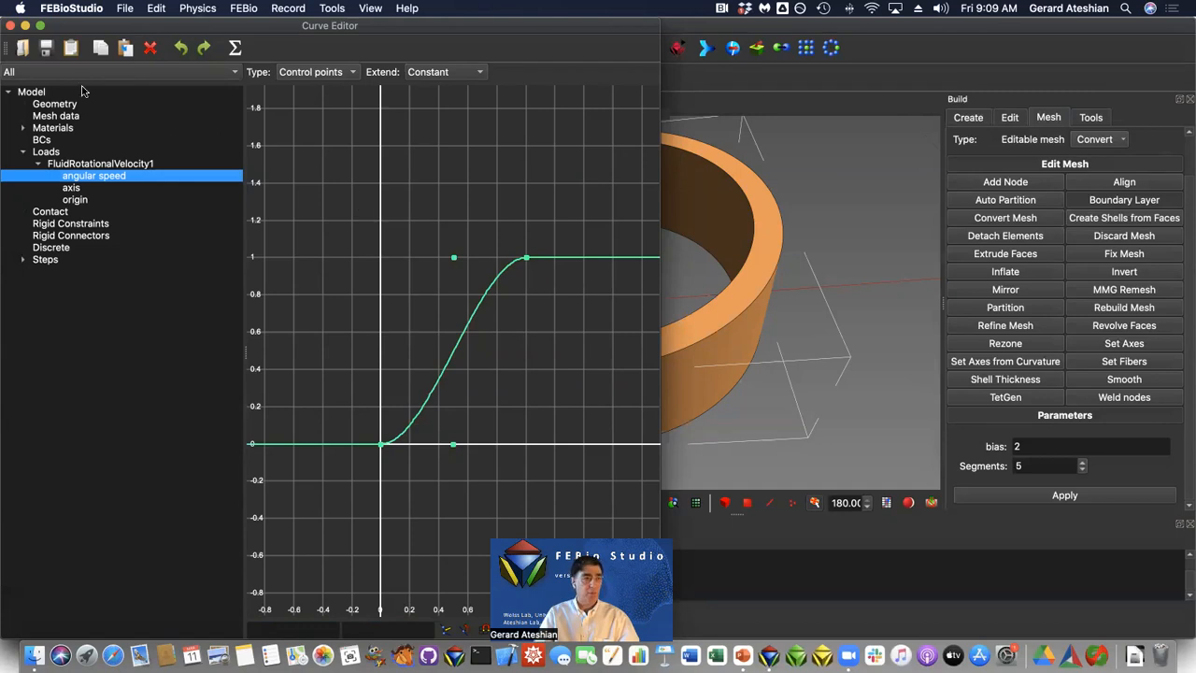
click(11, 25)
click(71, 48)
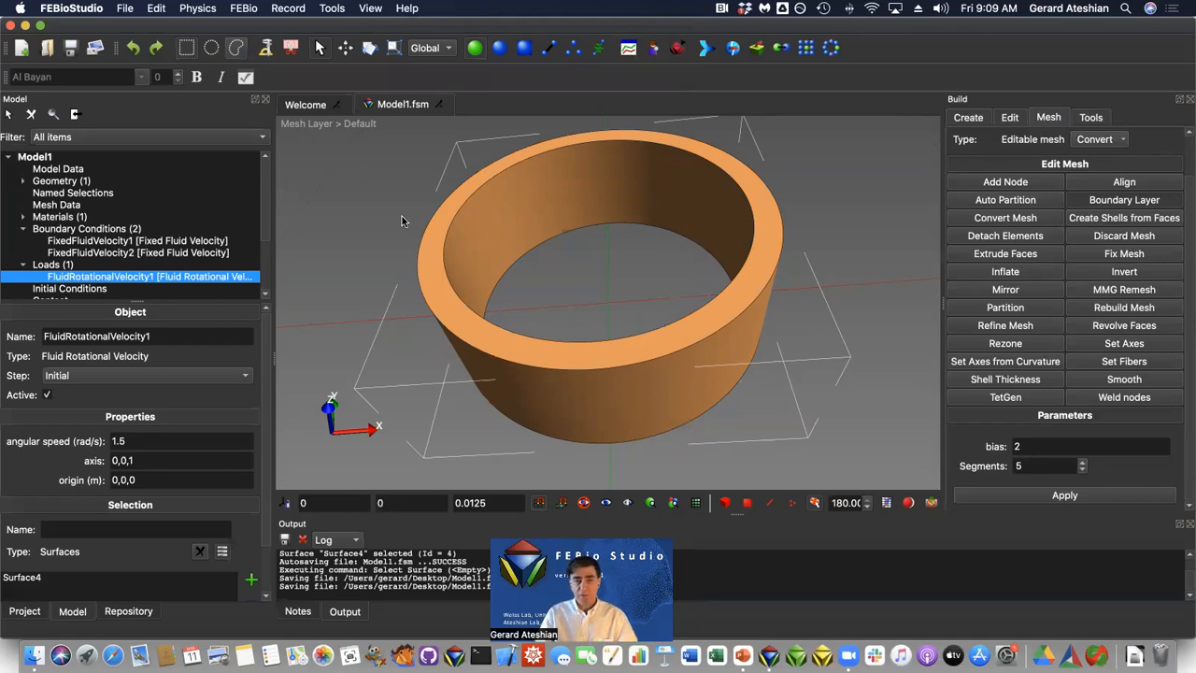
Add a Fluid Mechanics analysis step after the initial step.
click(201, 9)
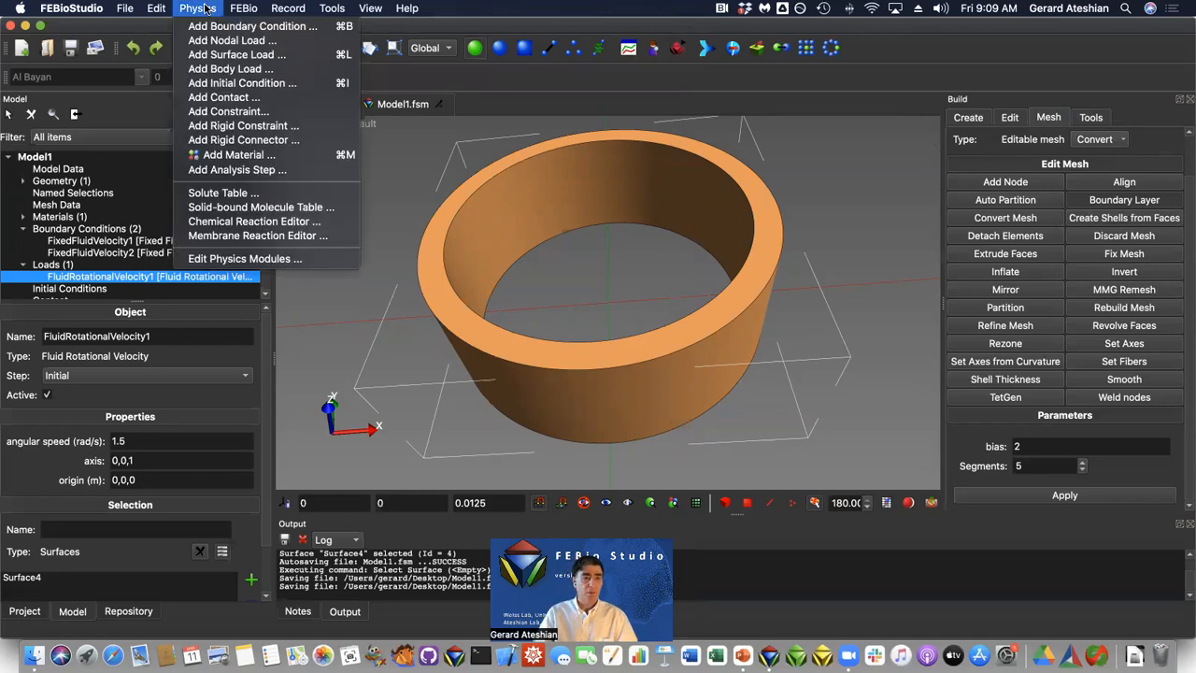
click(238, 169)
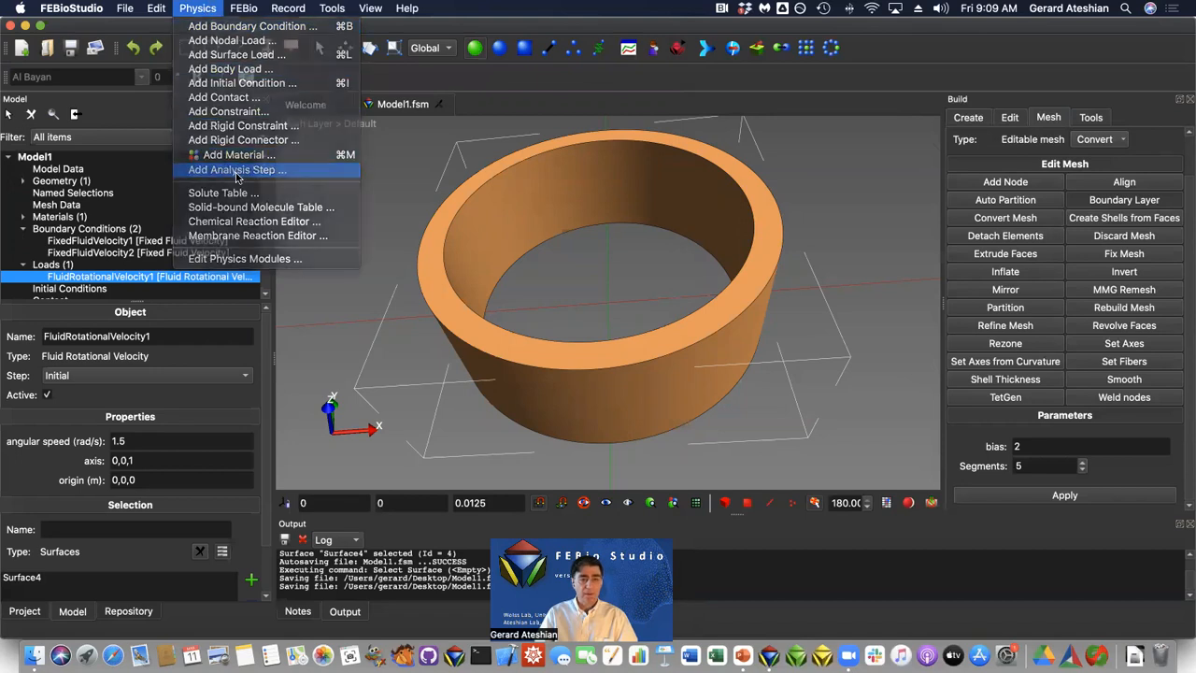
click(550, 269)
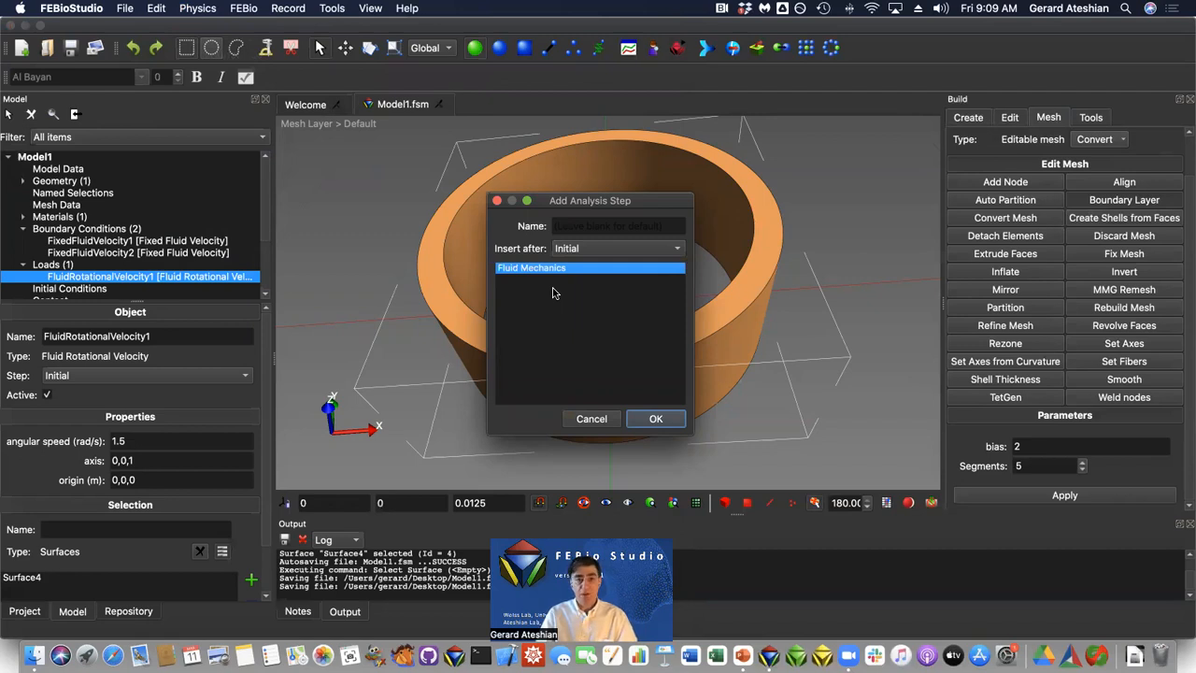
click(655, 418)
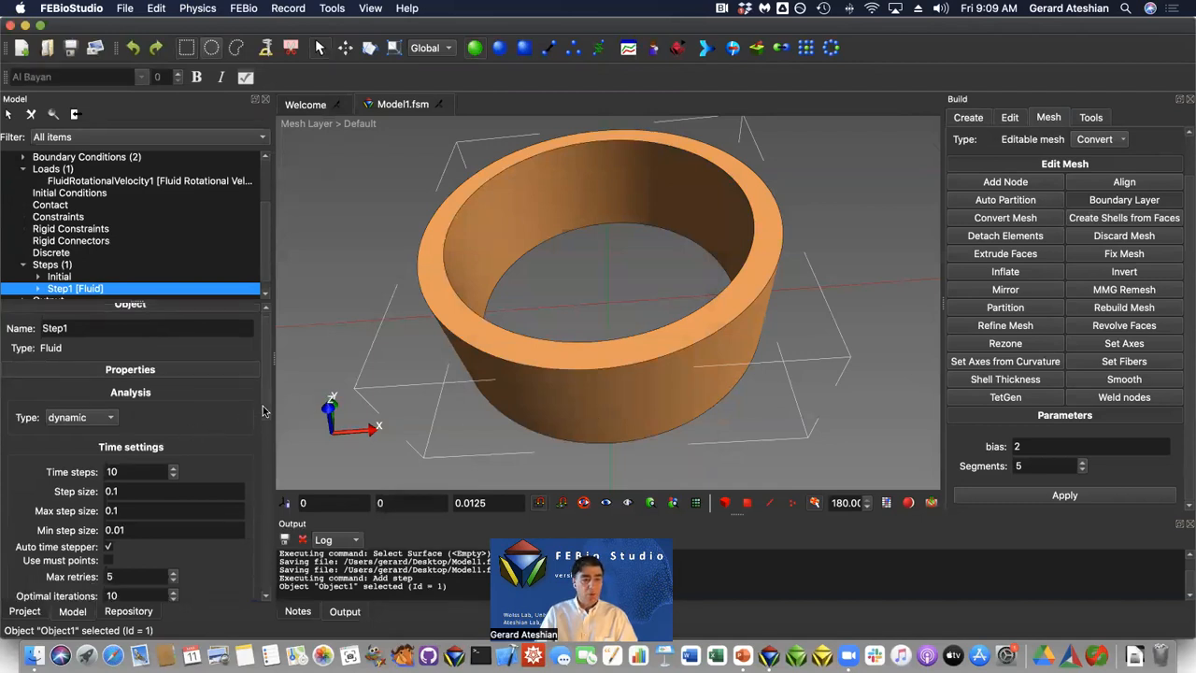
Set the fluid step's time settings to 400 time steps and a minimum step size of 0.0001.
scroll(263, 406, down, 3)
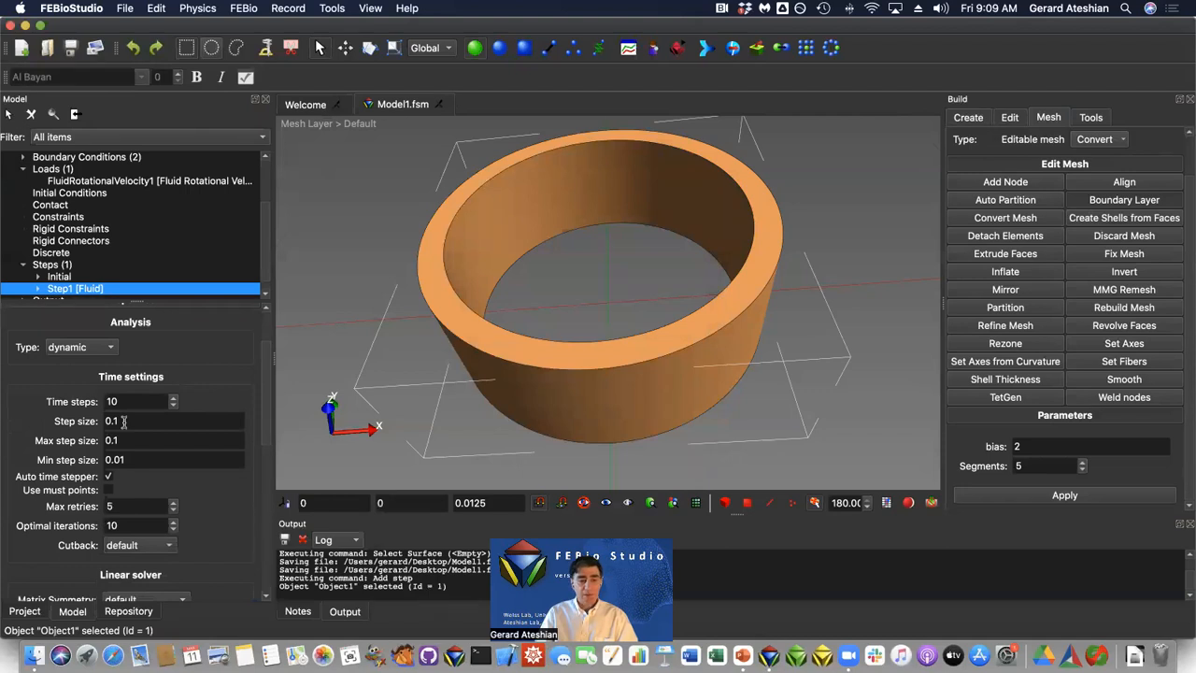
click(127, 401)
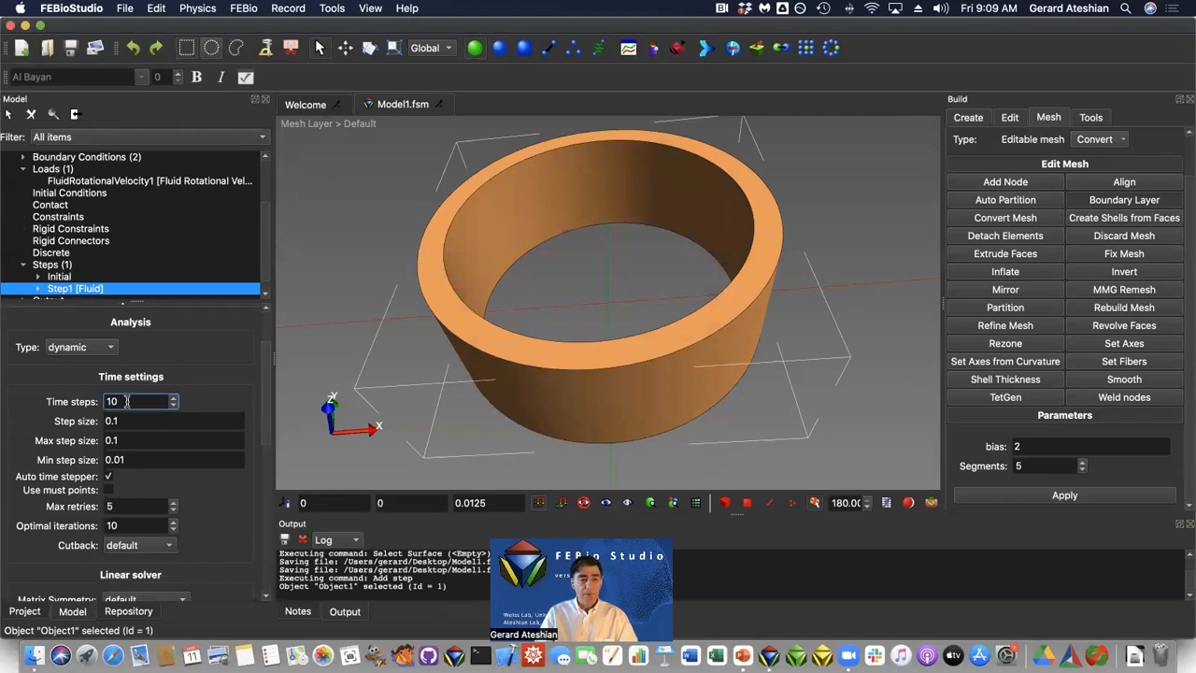
drag(121, 401, 100, 402)
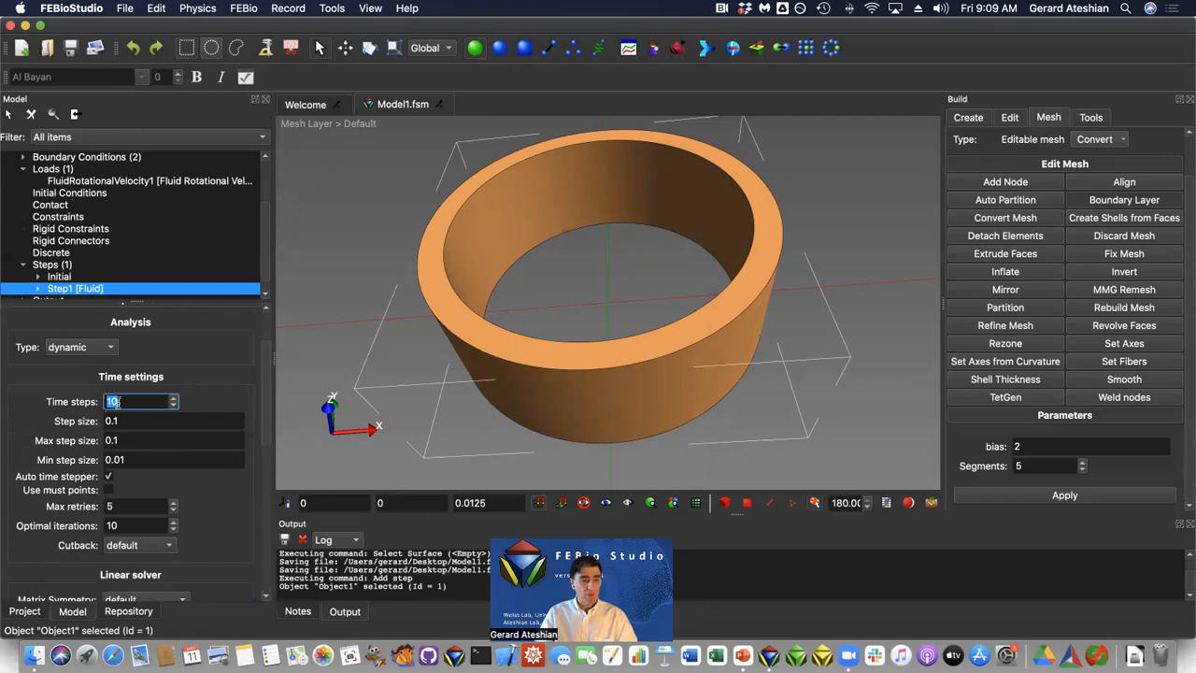
text(400)
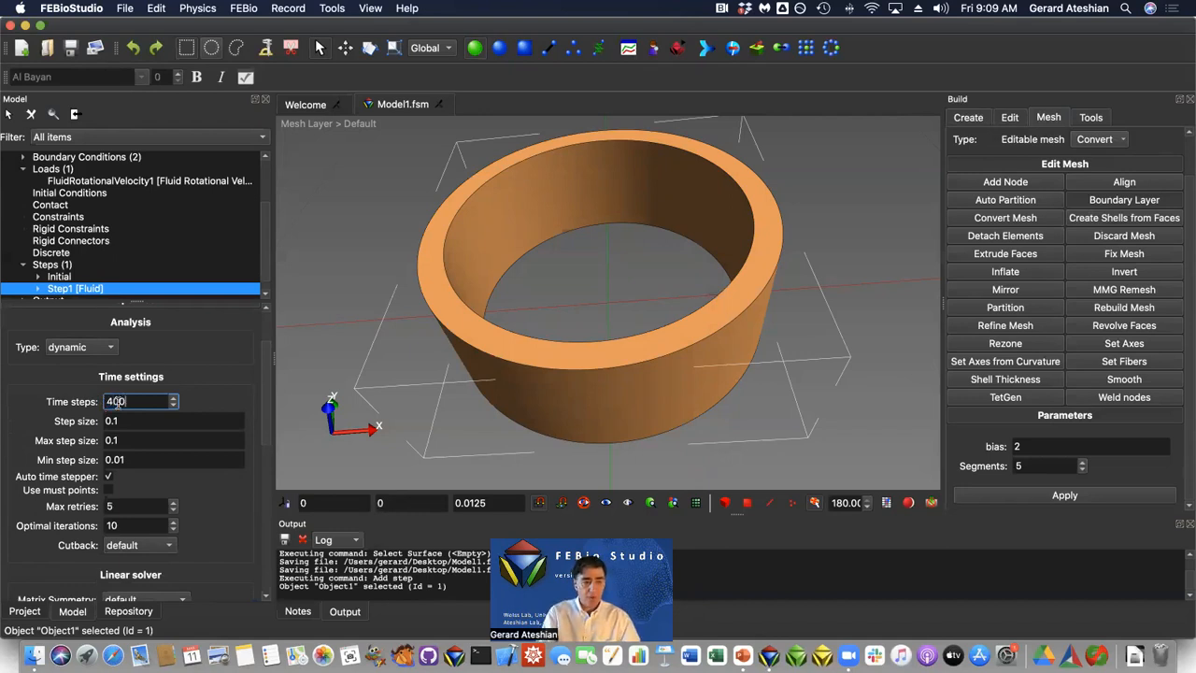
click(132, 421)
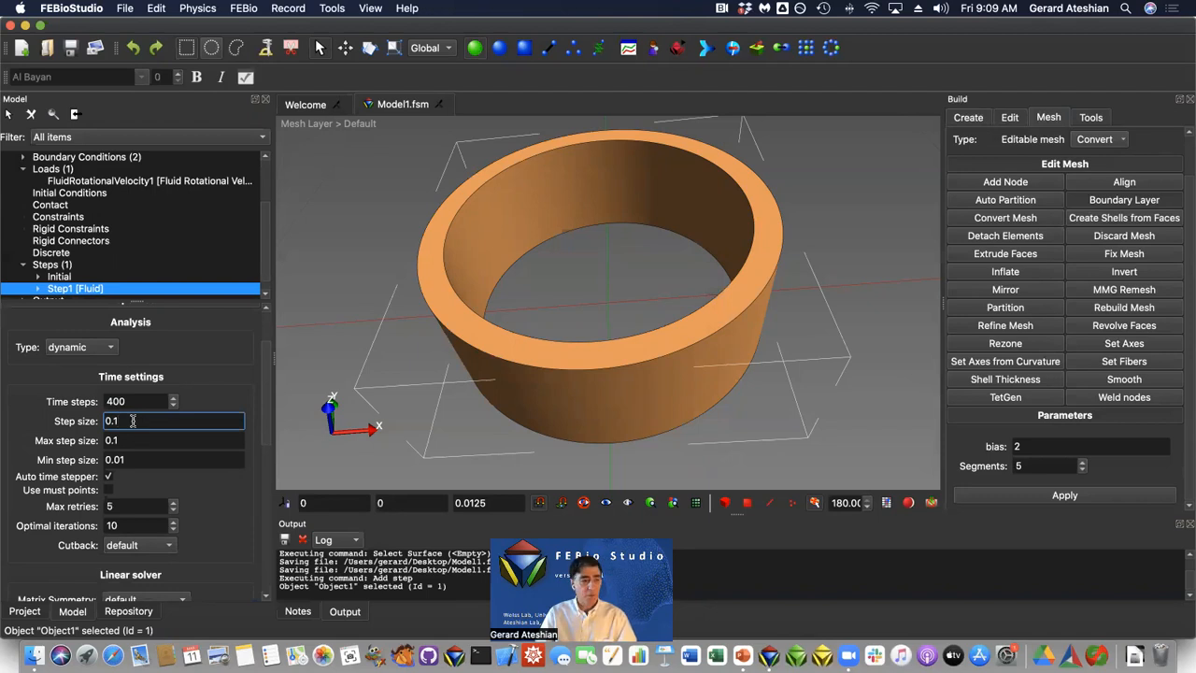
click(119, 439)
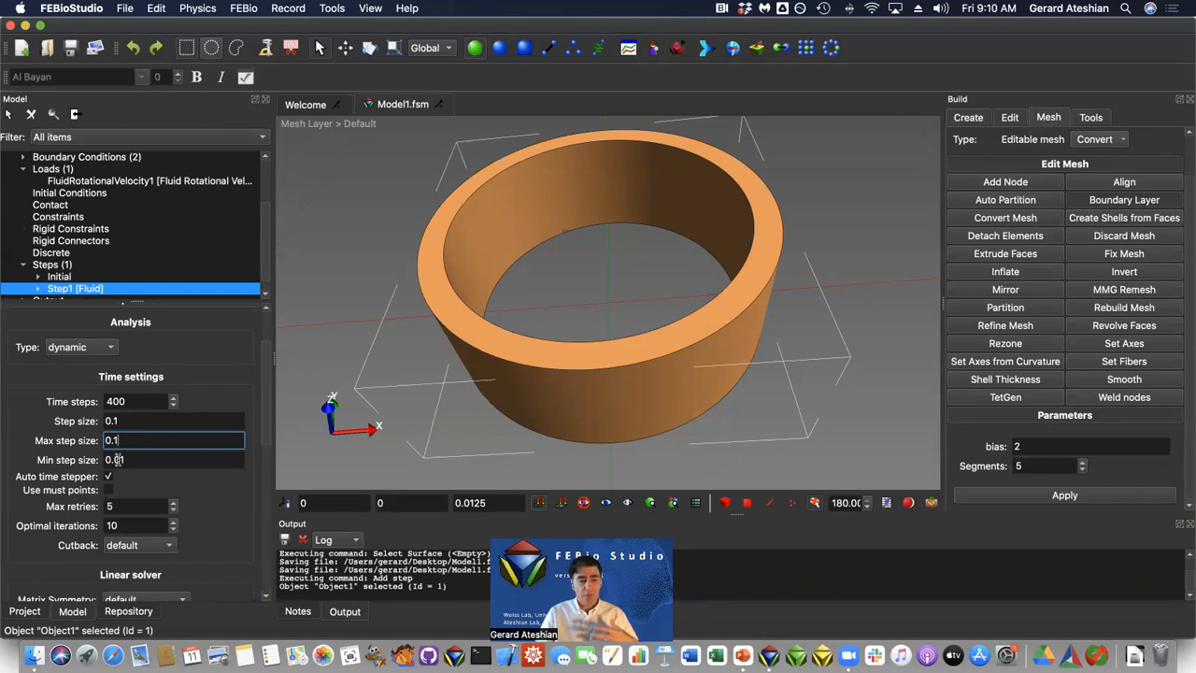
click(117, 458)
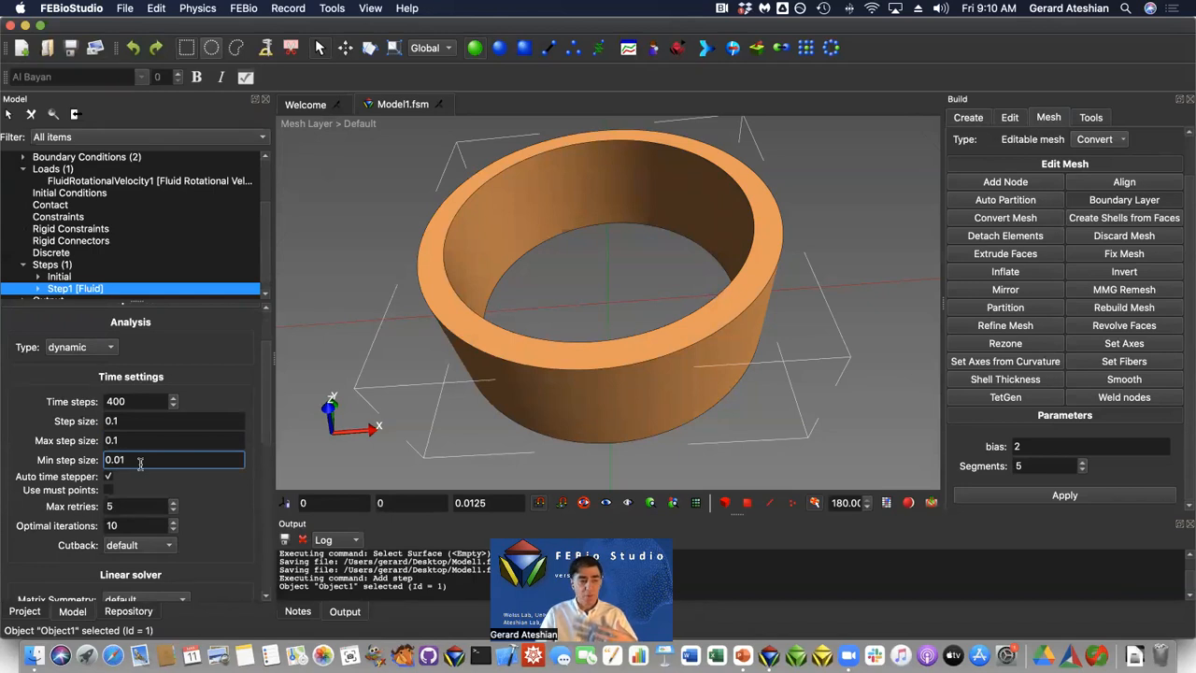
text(00)
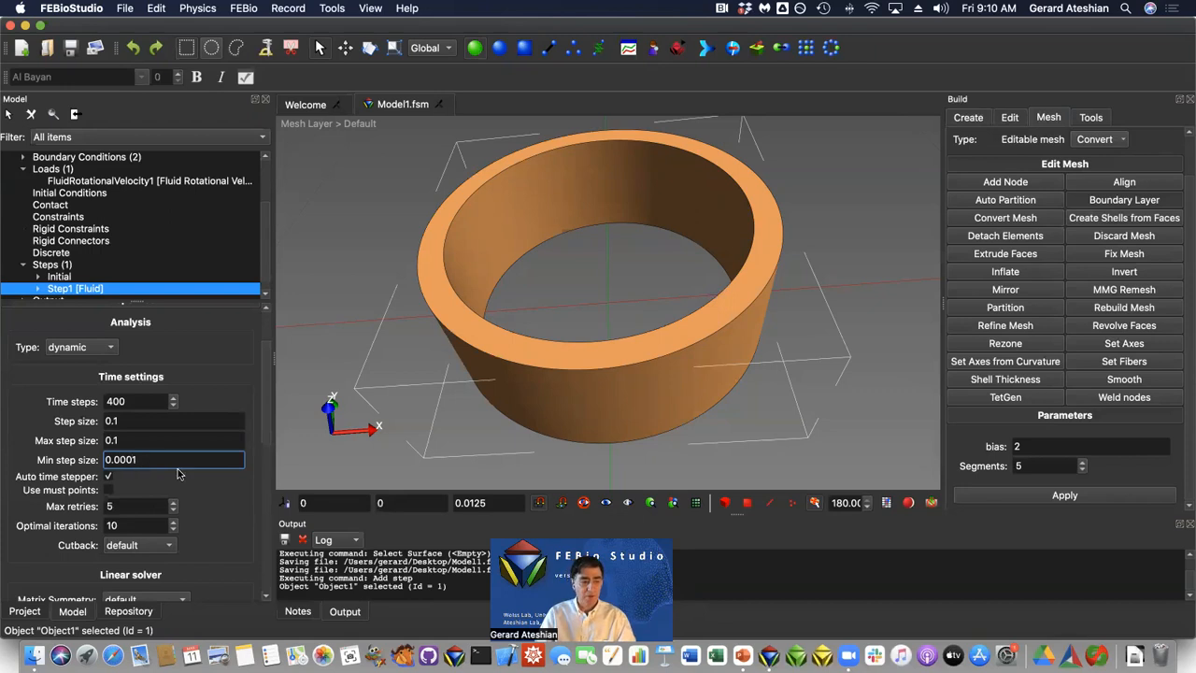
Set the fluid step's cutback to aggressive and its optimal iterations to 50.
scroll(159, 462, down, 4)
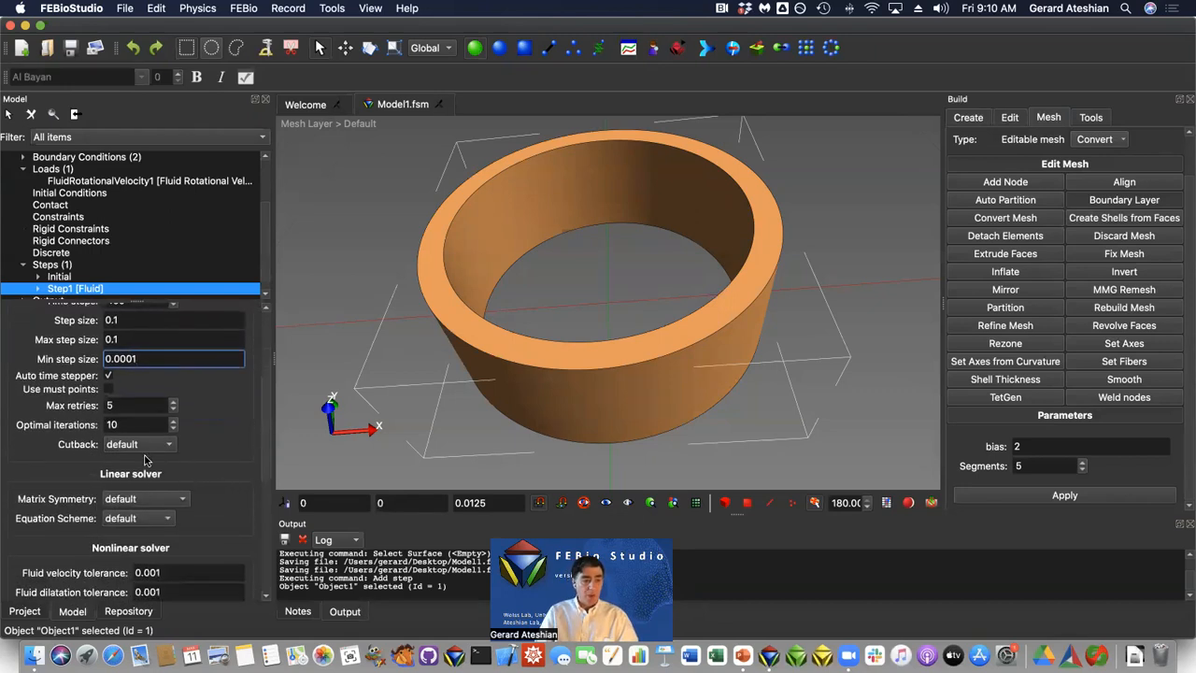
click(136, 446)
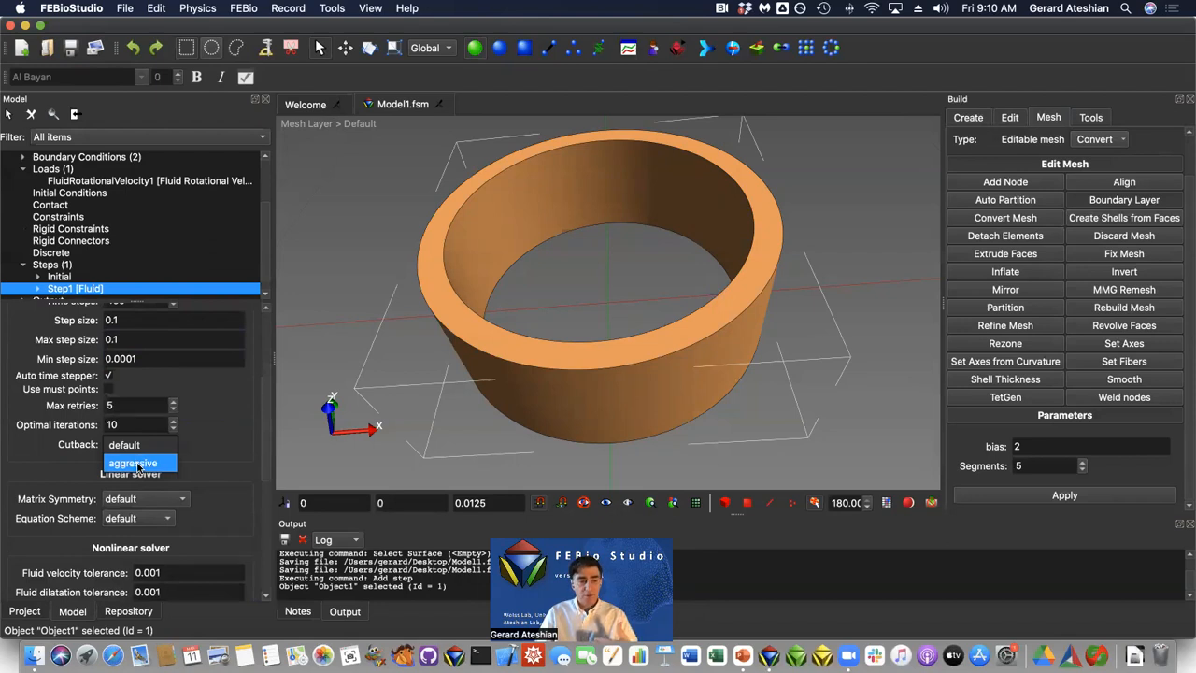
click(137, 464)
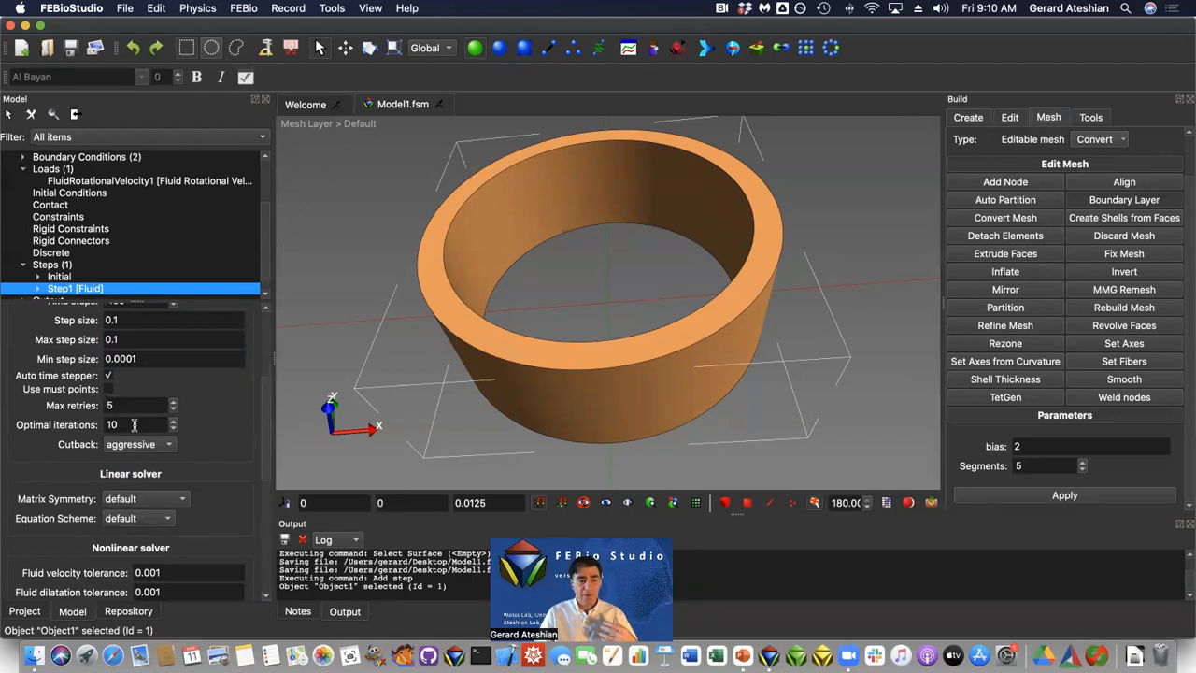
drag(133, 424, 103, 425)
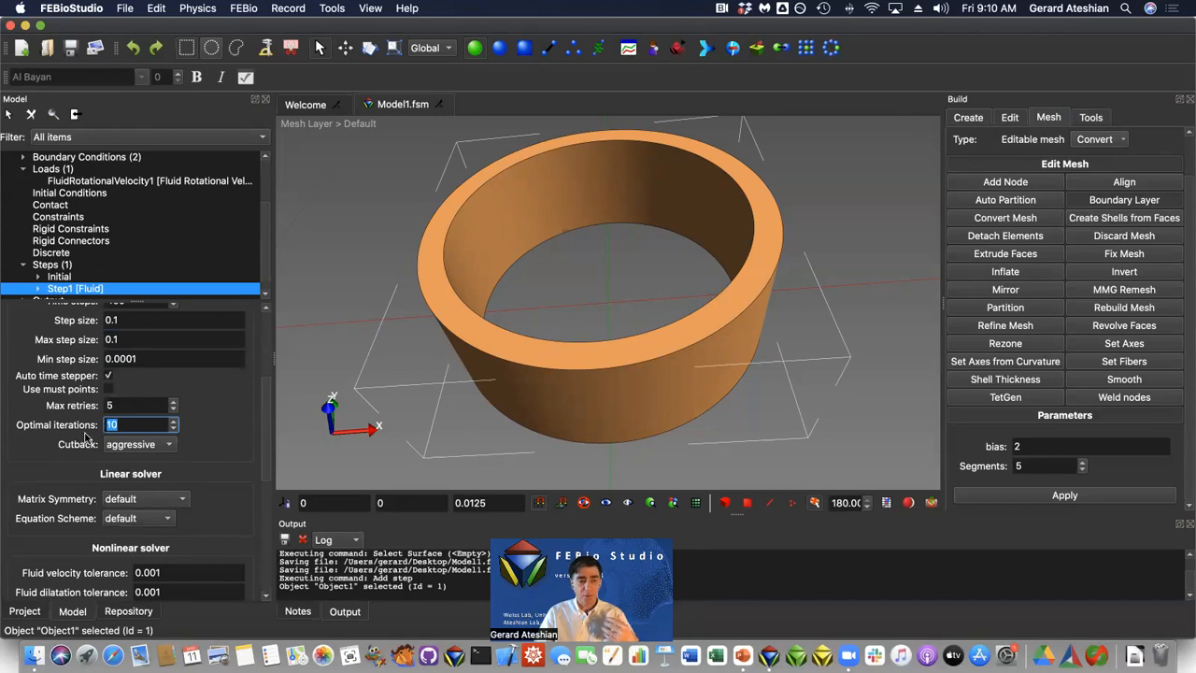
text(50)
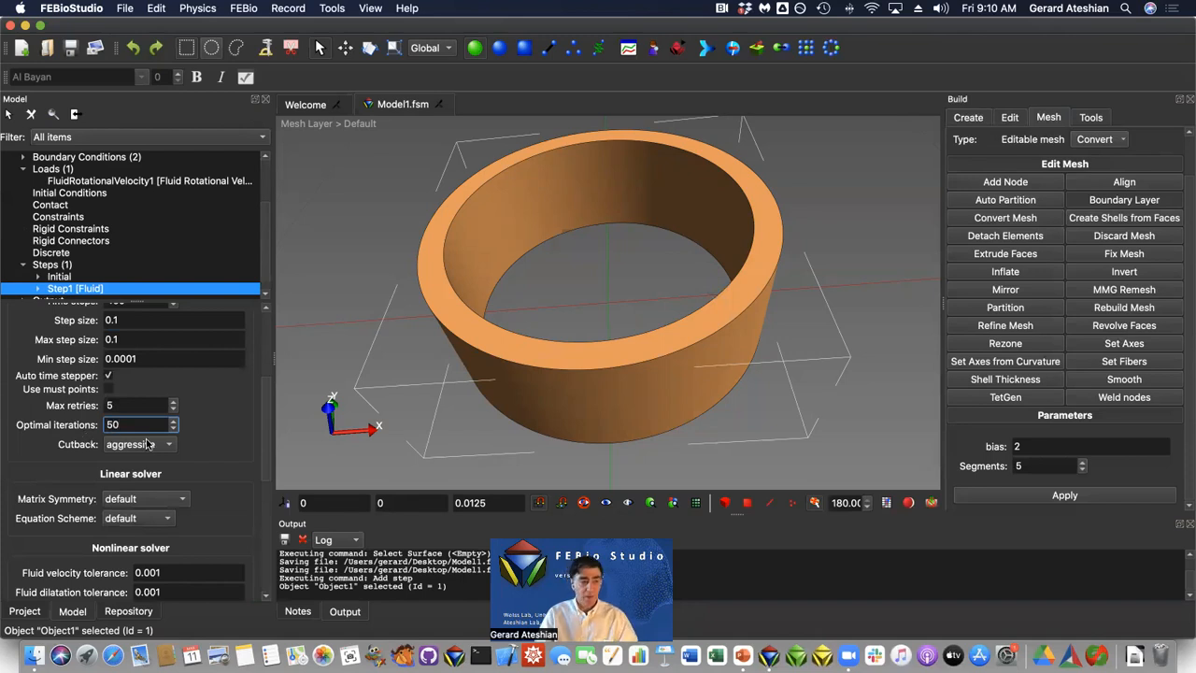
Set the nonlinear solver's residual tolerance to 0.001.
drag(262, 436, 257, 506)
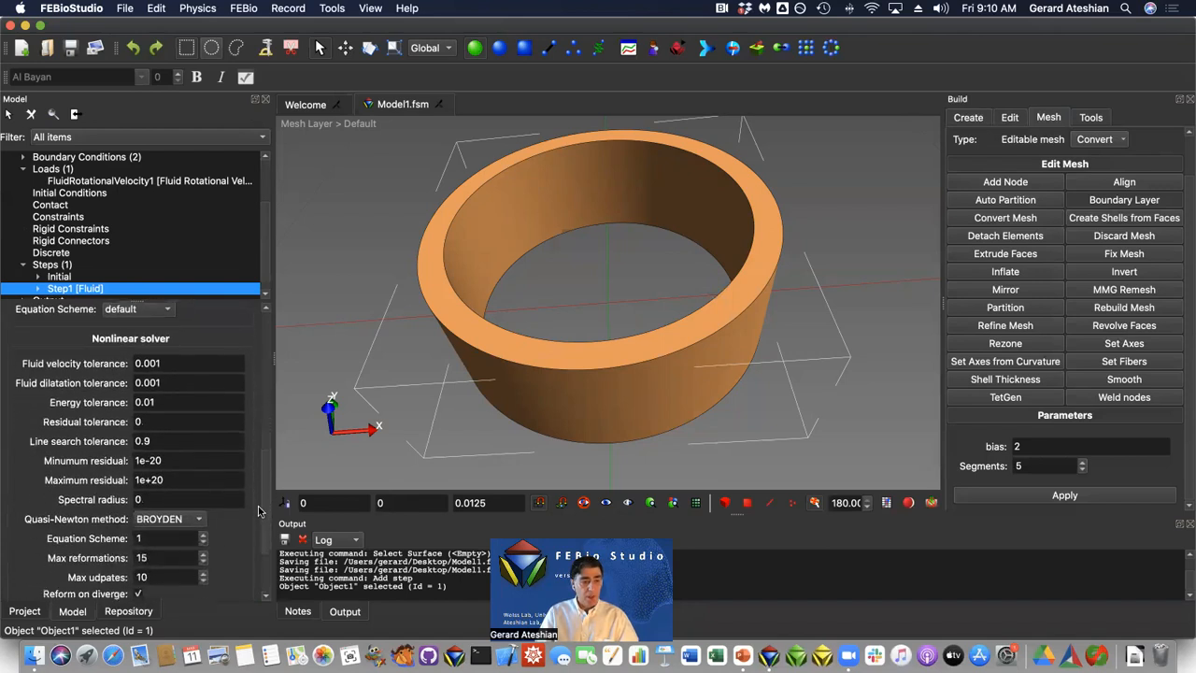
click(149, 422)
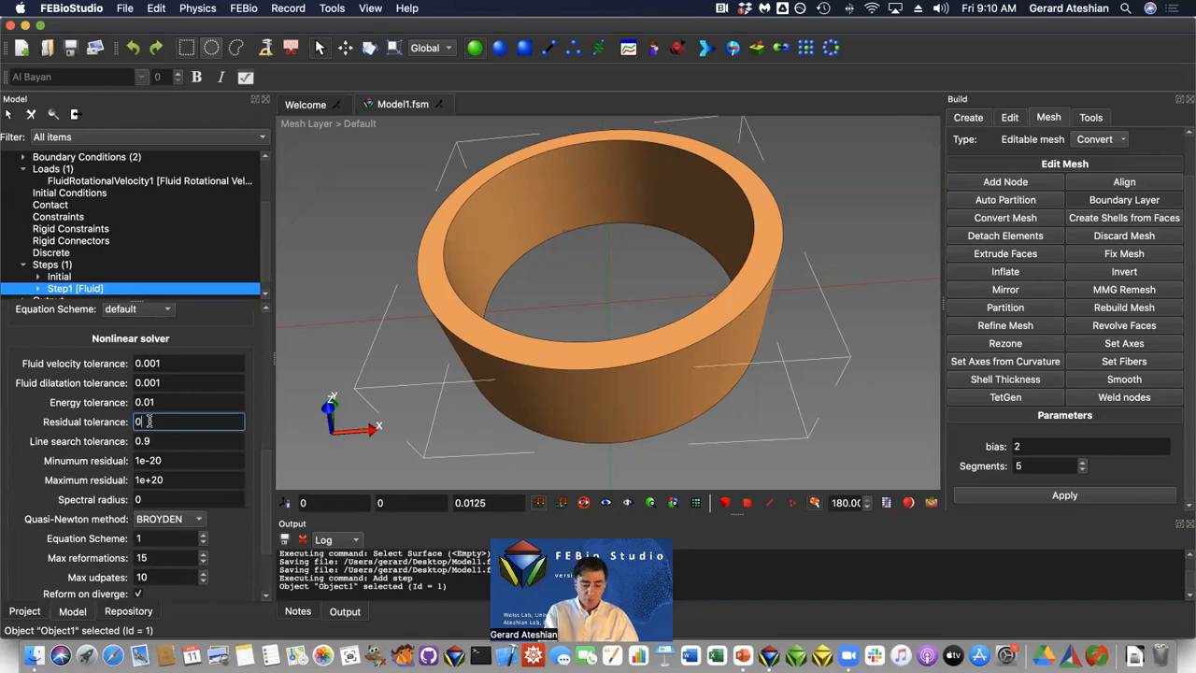
text(.001)
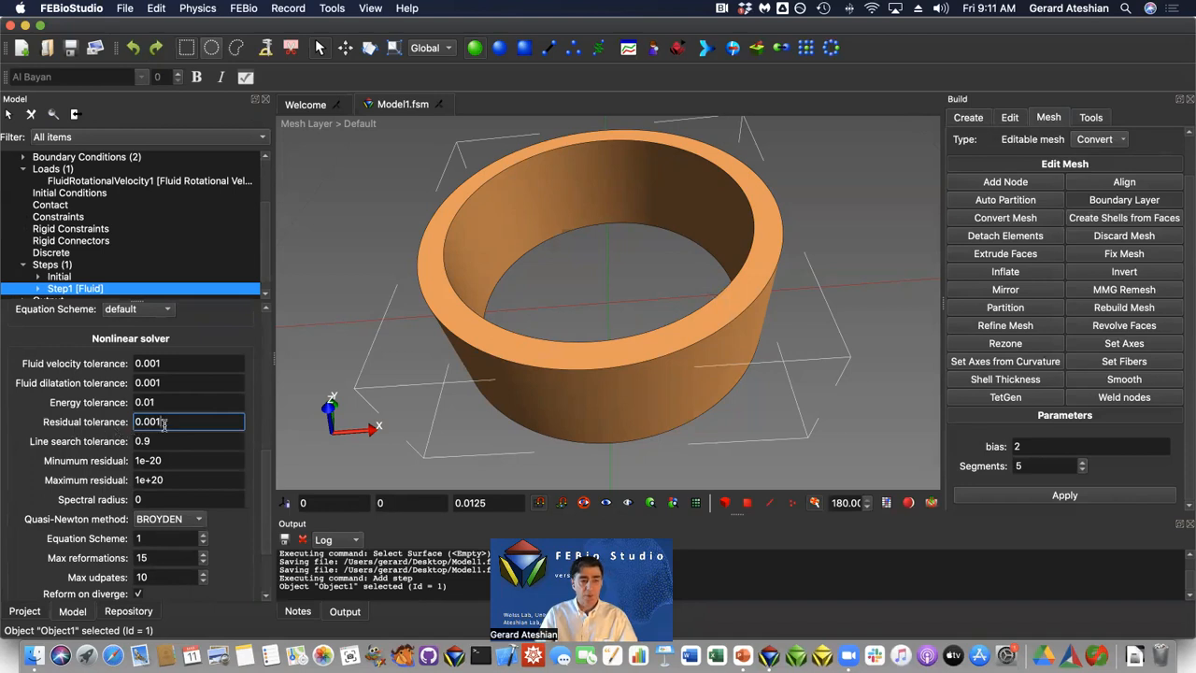
Set the nonlinear solver's maximum reformations to 5 and maximum updates to 50.
scroll(263, 463, down, 3)
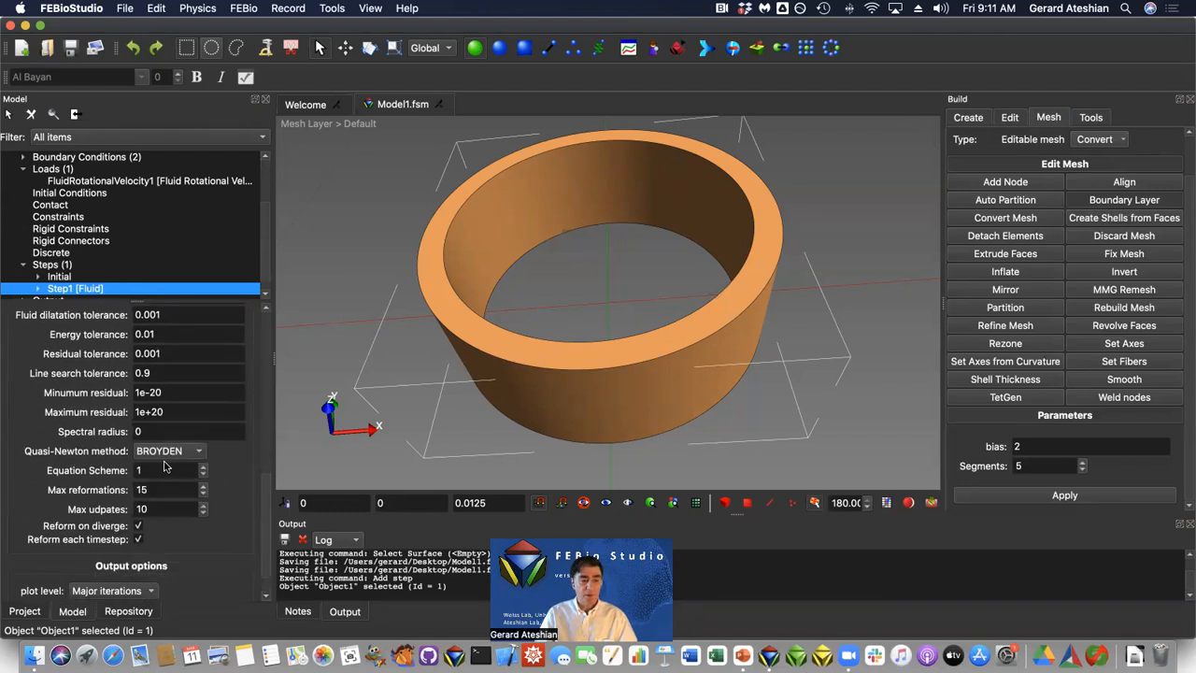
drag(156, 492, 134, 498)
text(5)
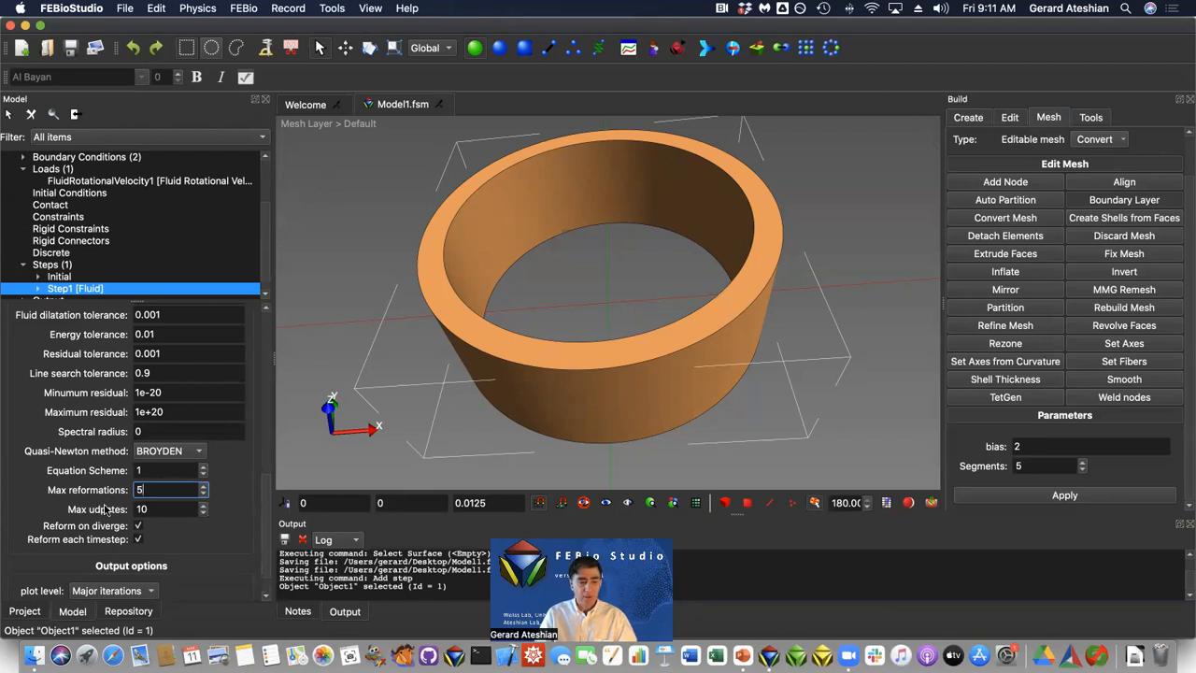
drag(152, 509, 141, 509)
text(5)
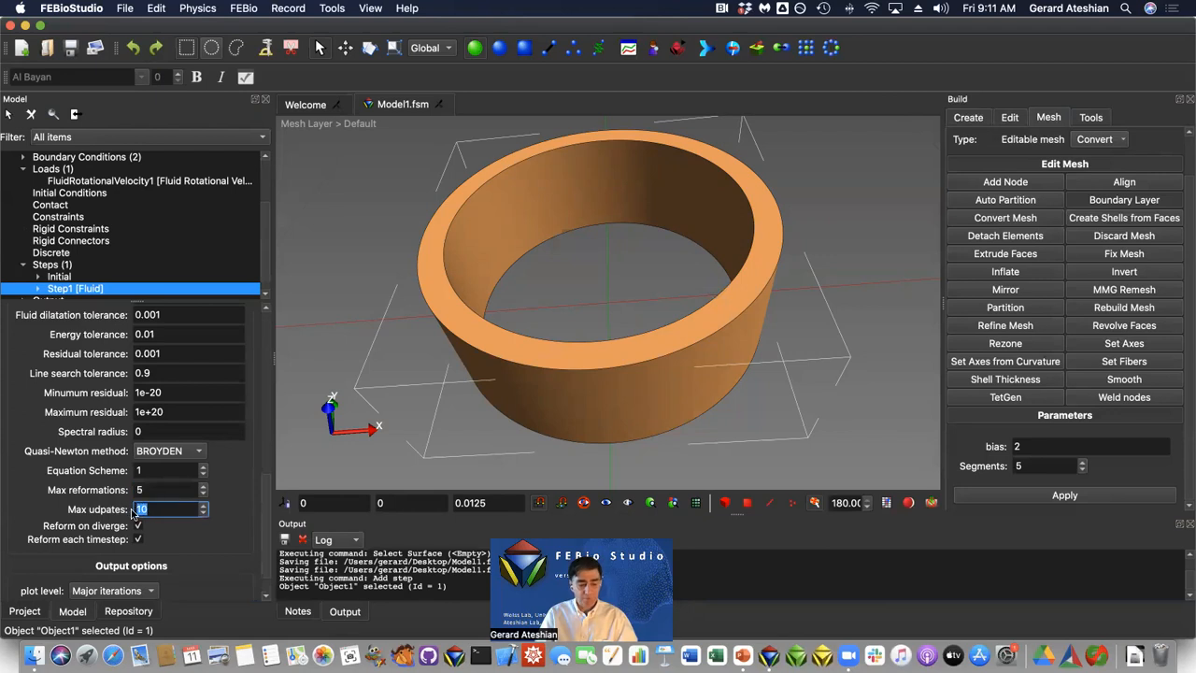
text(0)
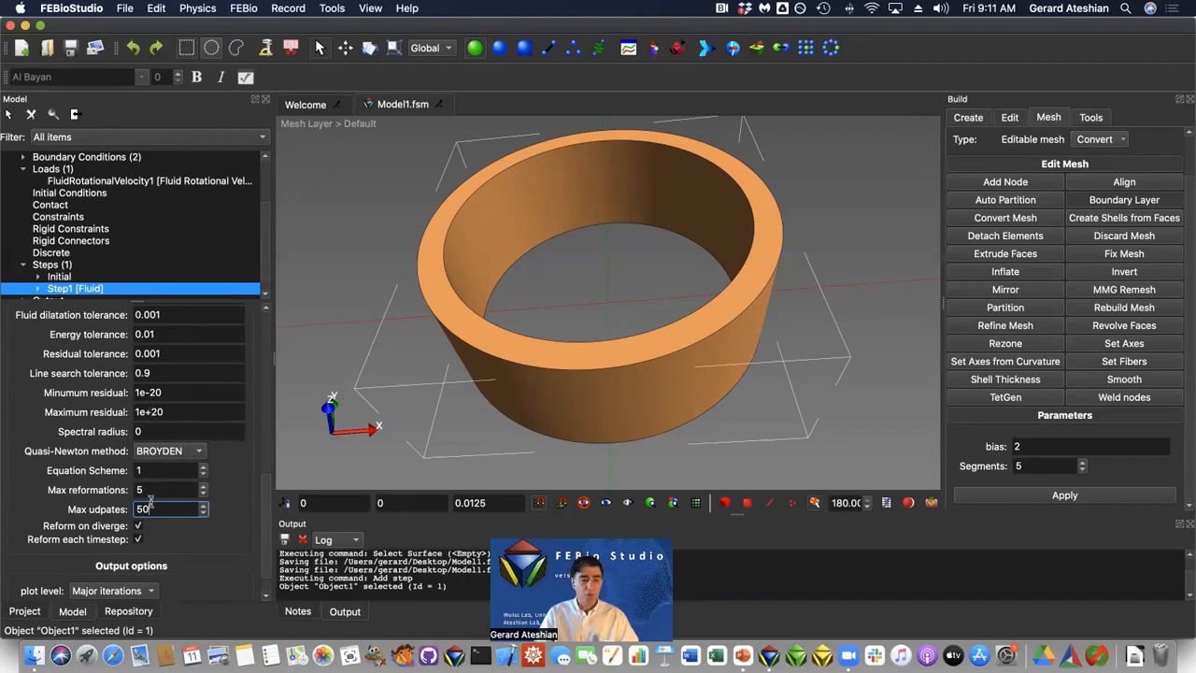
Set the nonlinear solver's maximum residual to 1e+1.
click(152, 411)
drag(152, 412, 168, 412)
text(1)
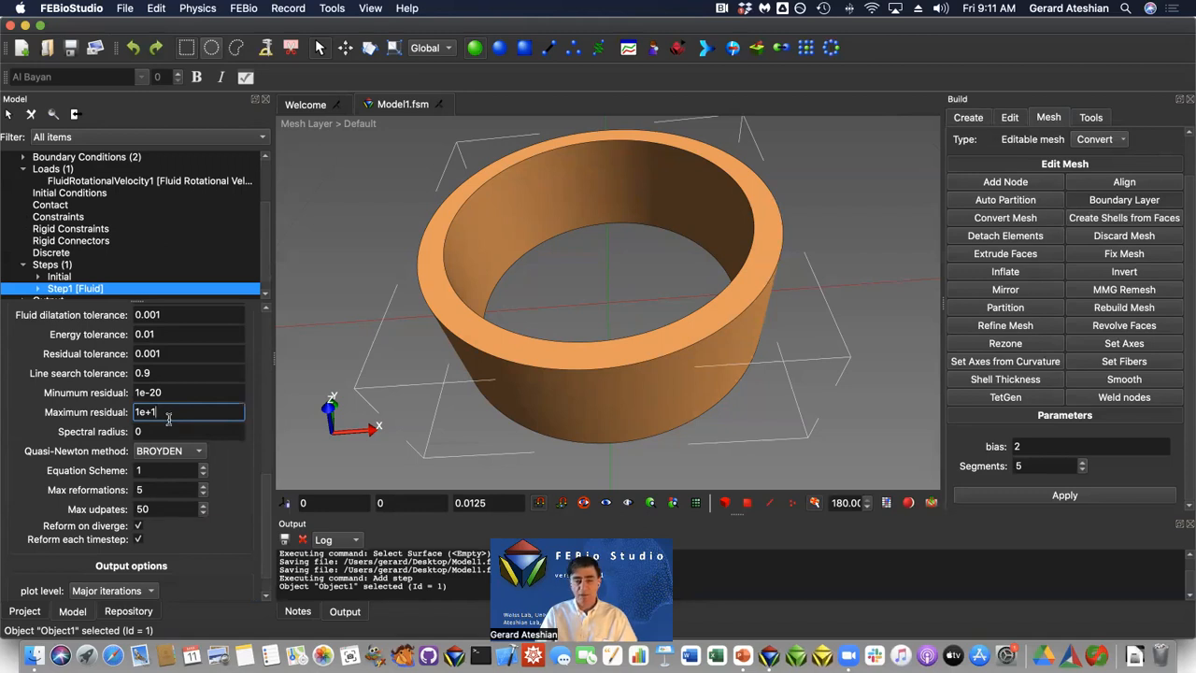
Turn off stiffness reformation on divergence and at each timestep, and save the model.
click(163, 508)
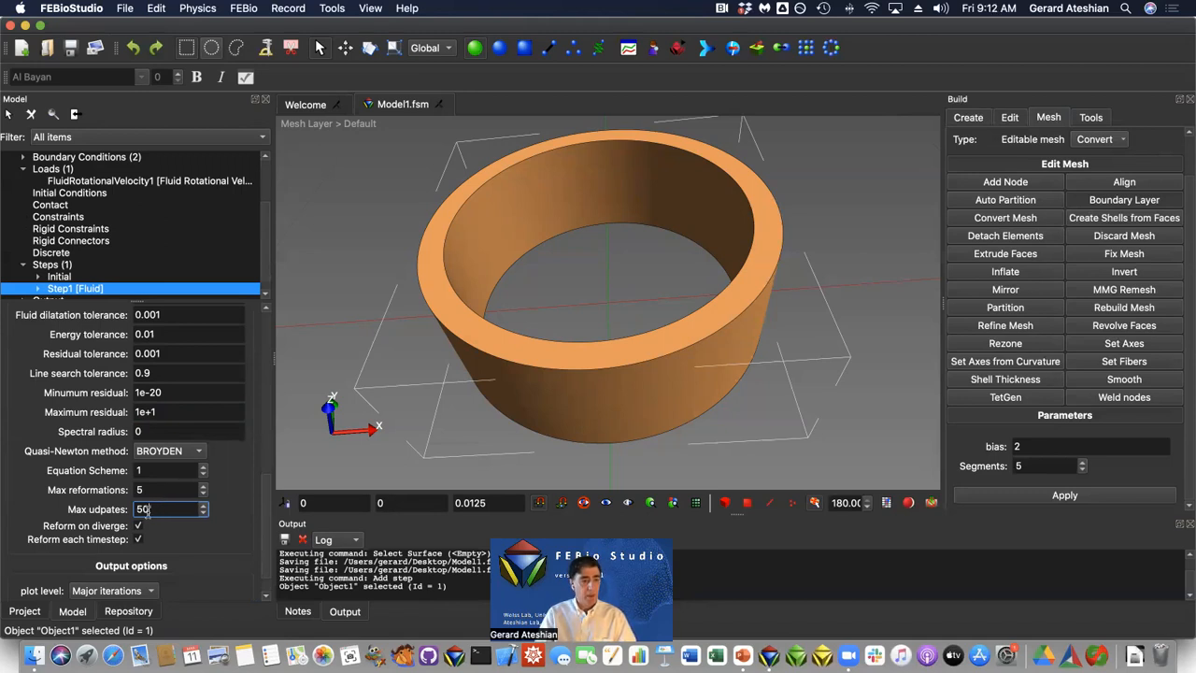
click(138, 527)
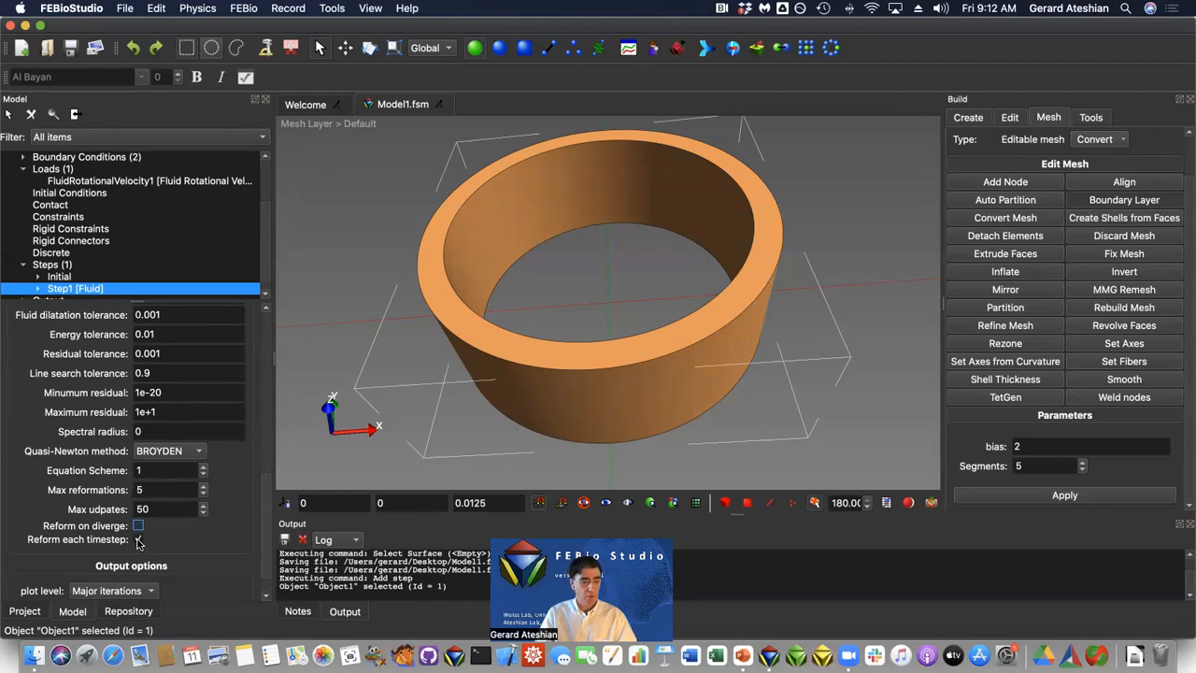
click(138, 540)
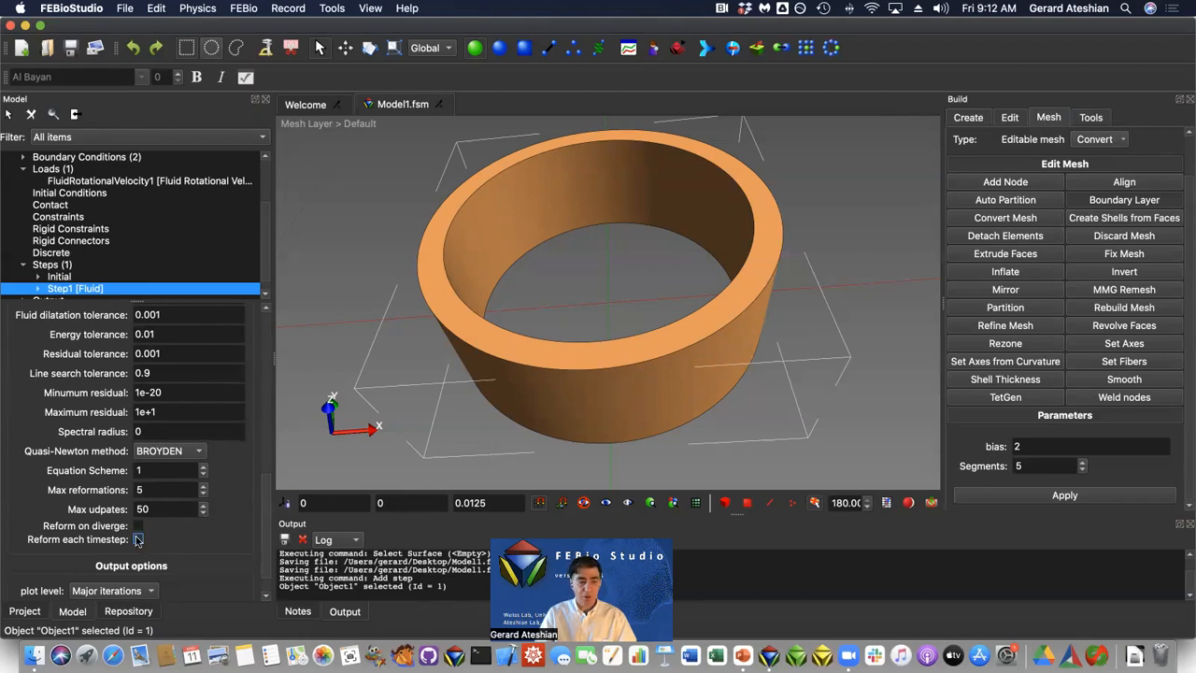
click(72, 48)
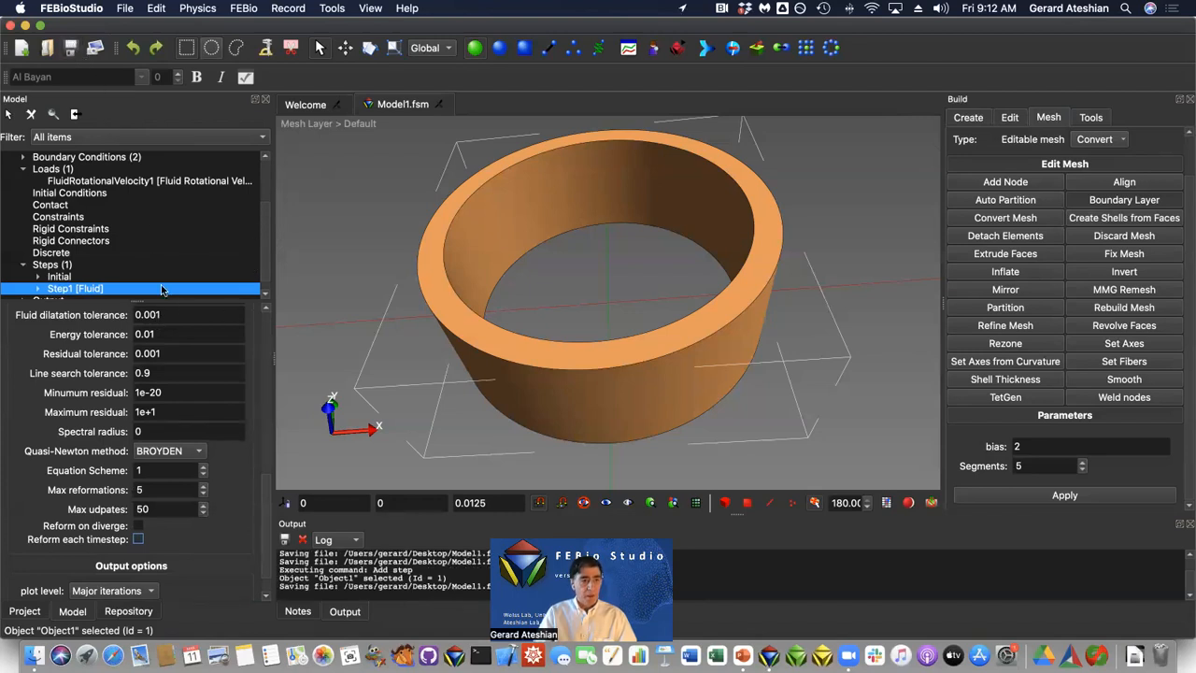
Review the output variables selected for the plotfile and save the model.
scroll(261, 239, down, 1)
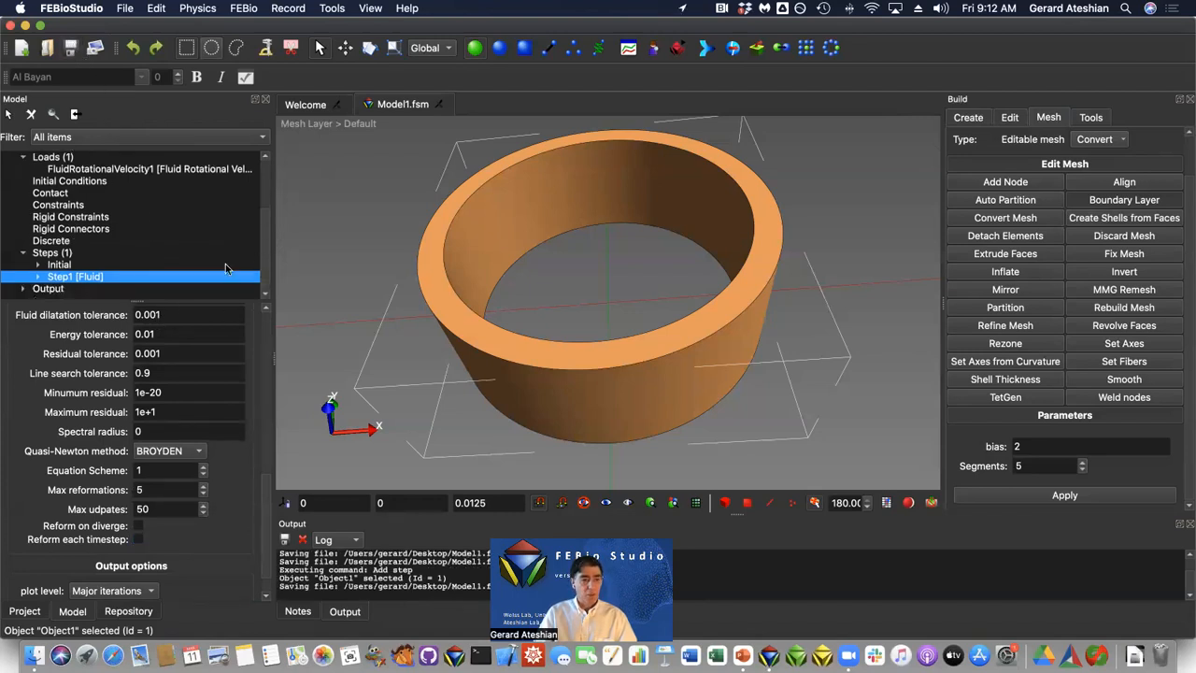
click(23, 289)
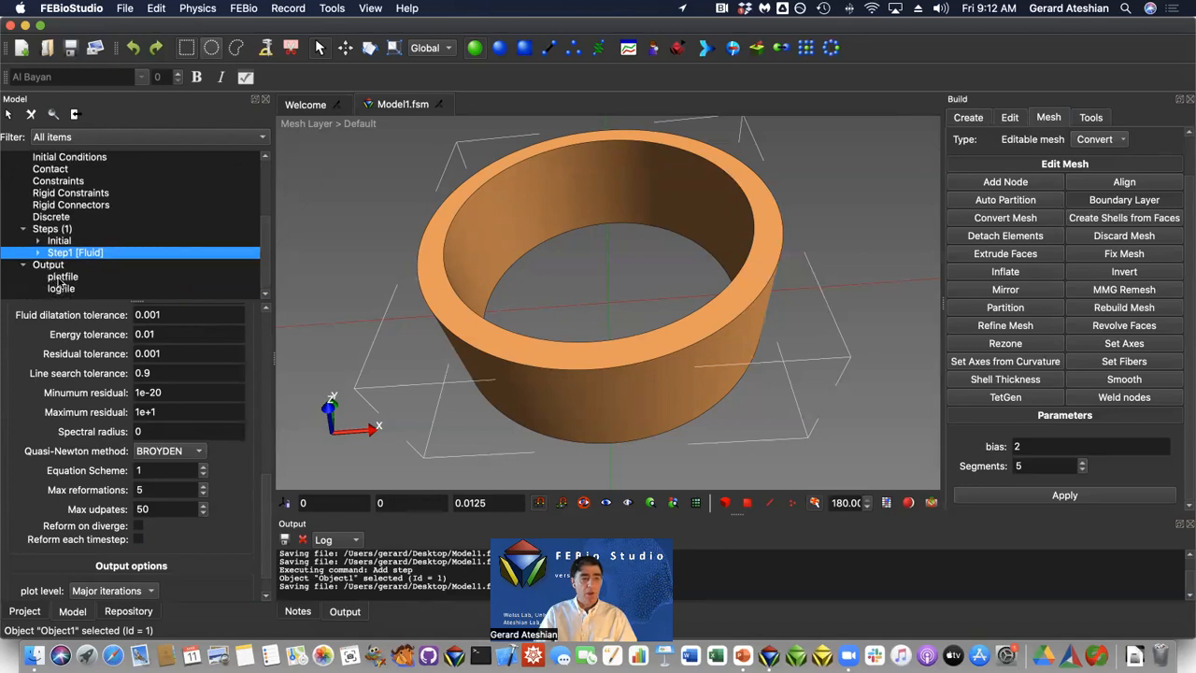
click(61, 278)
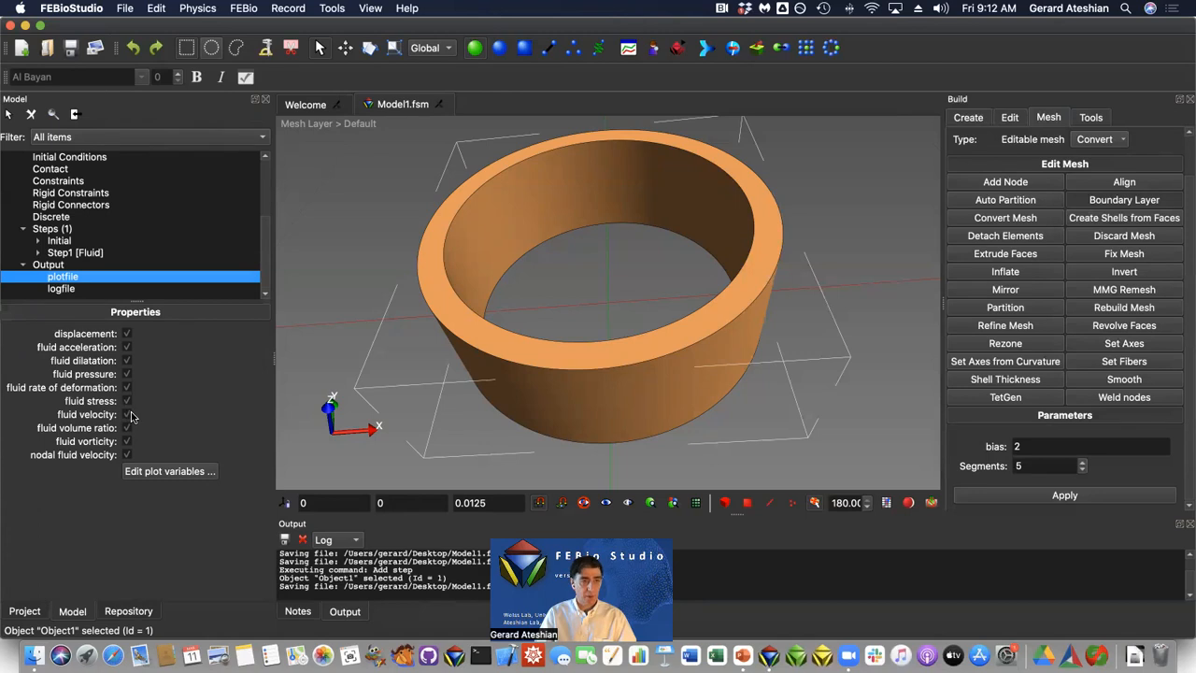
click(71, 48)
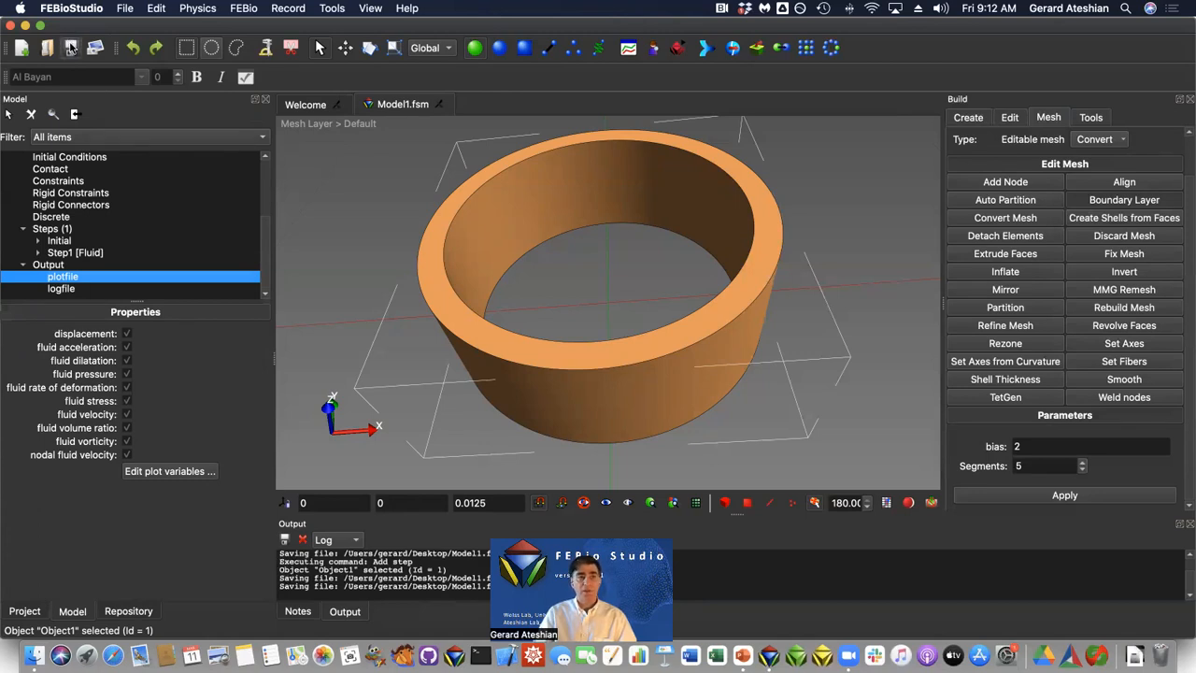
Run the FEBio analysis as job Model1 with the FEBio 3.0 launch configuration and file format.
click(244, 9)
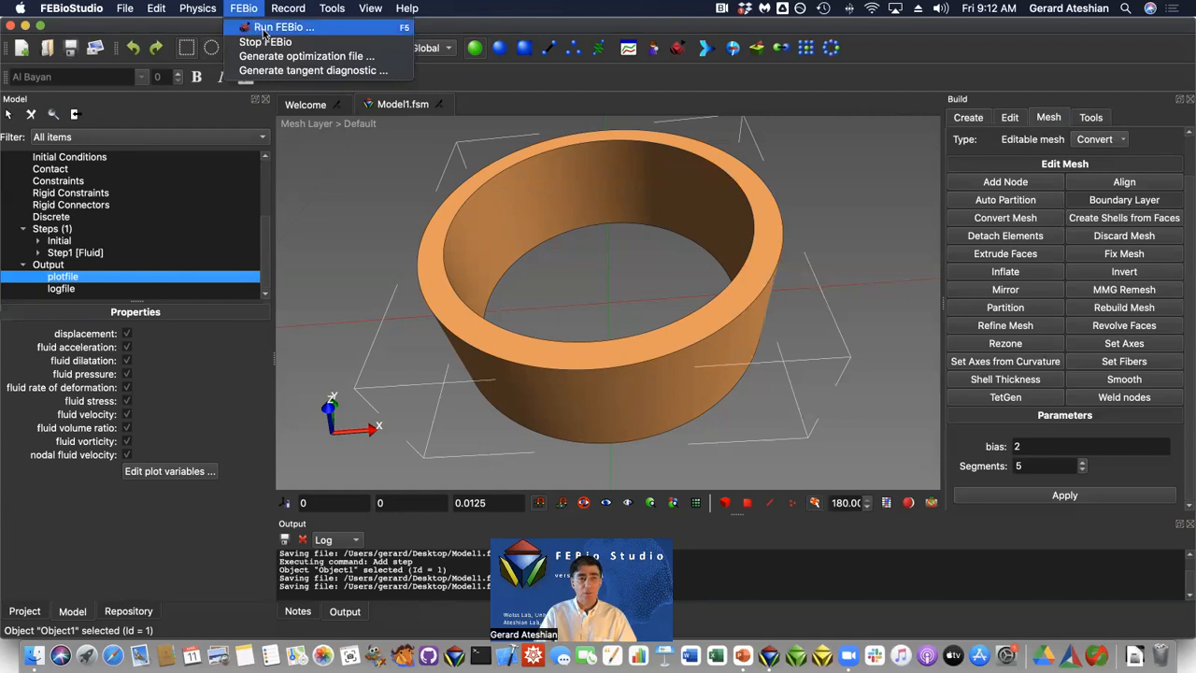
click(284, 28)
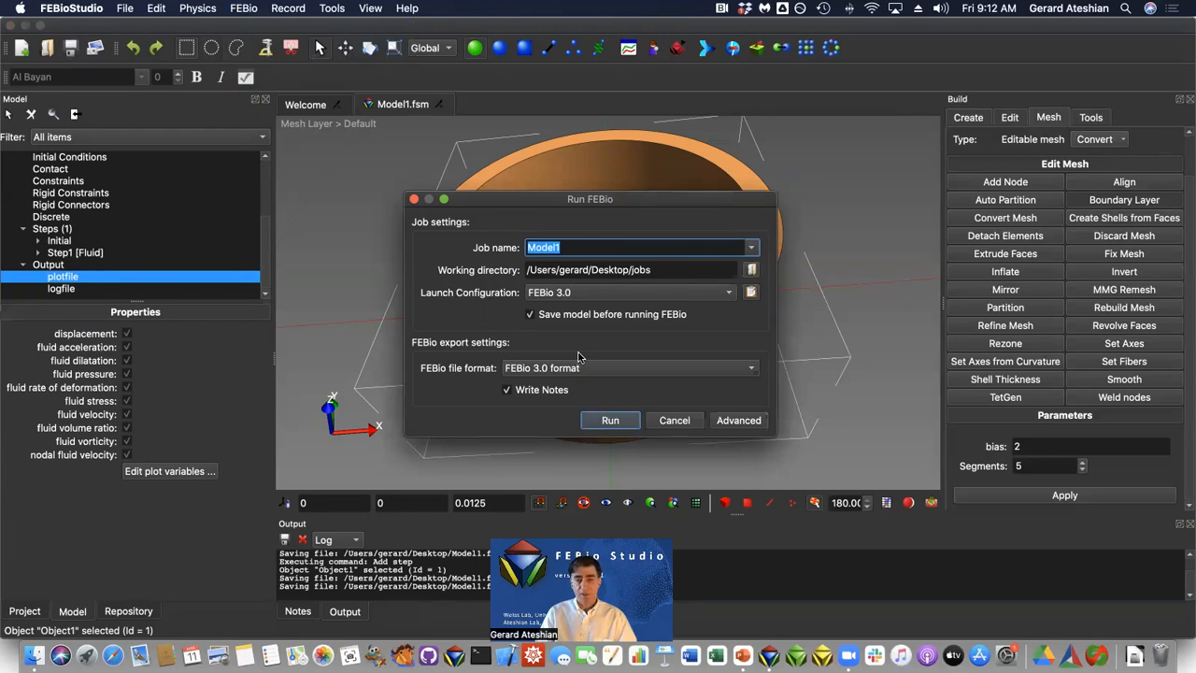
click(609, 420)
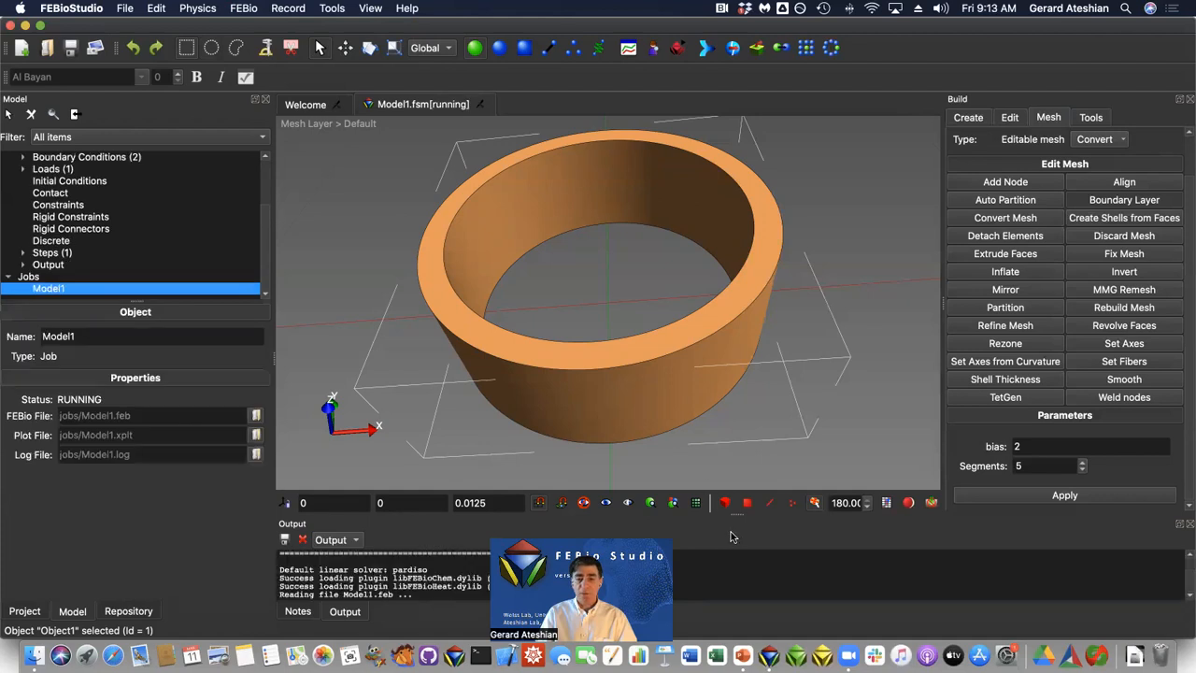
Follow the solver's progress in an enlarged output log, restore the log's size, and inspect the tube in the Model1.xplt results from an oblique angle.
drag(736, 514, 748, 397)
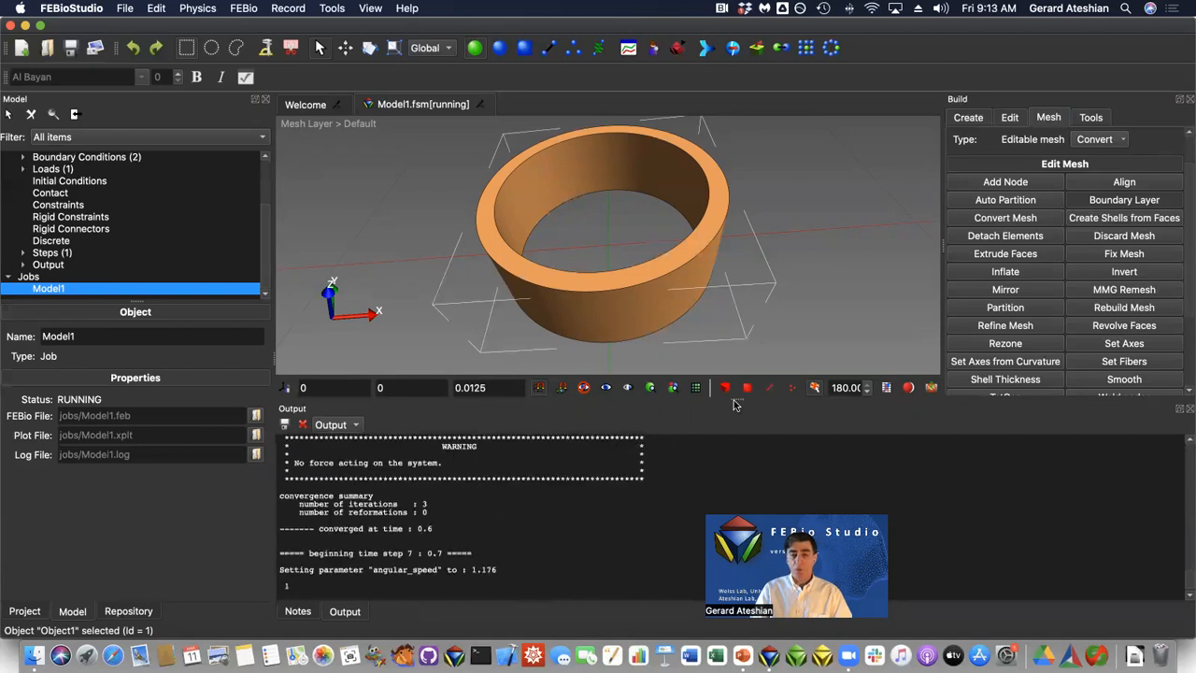
drag(736, 404, 732, 507)
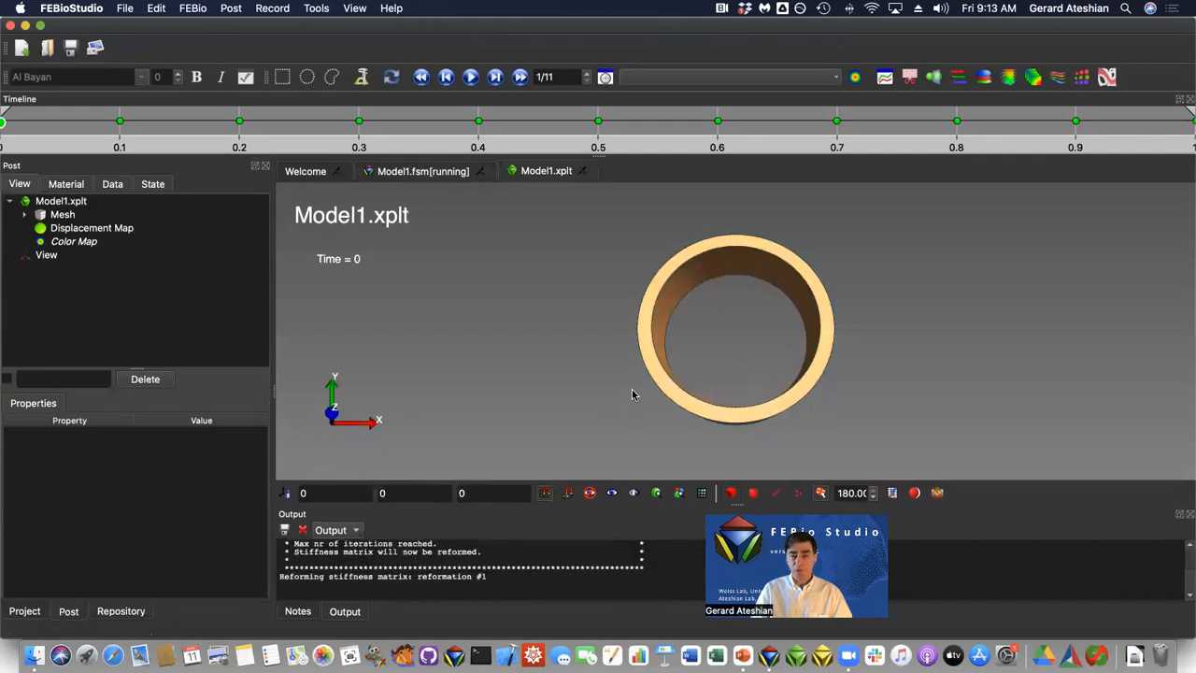
drag(631, 394, 685, 411)
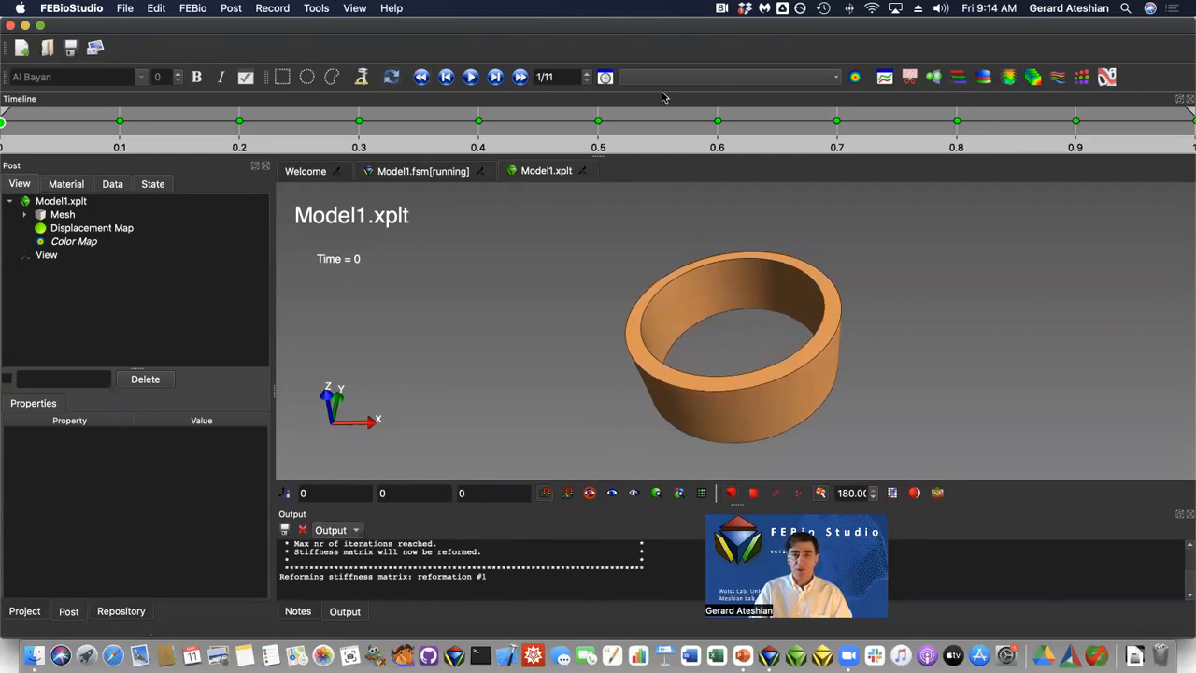
Colour the tube in the Model1.xplt results by fluid velocity magnitude.
click(693, 79)
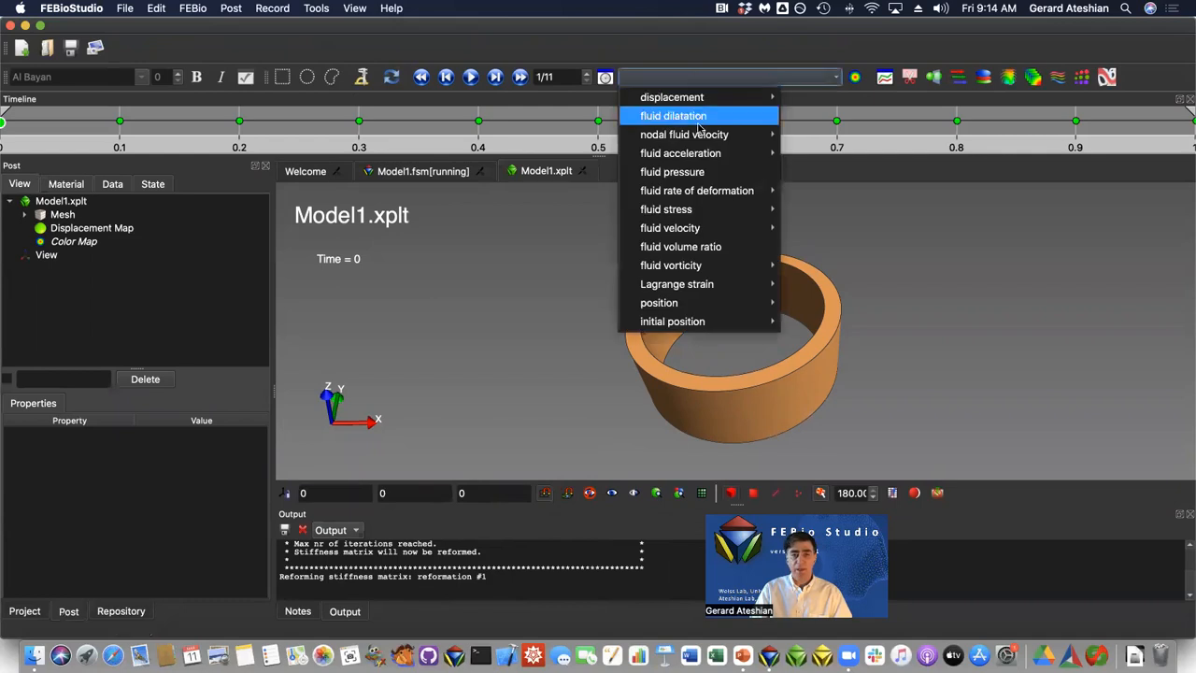
mouse_move(691, 228)
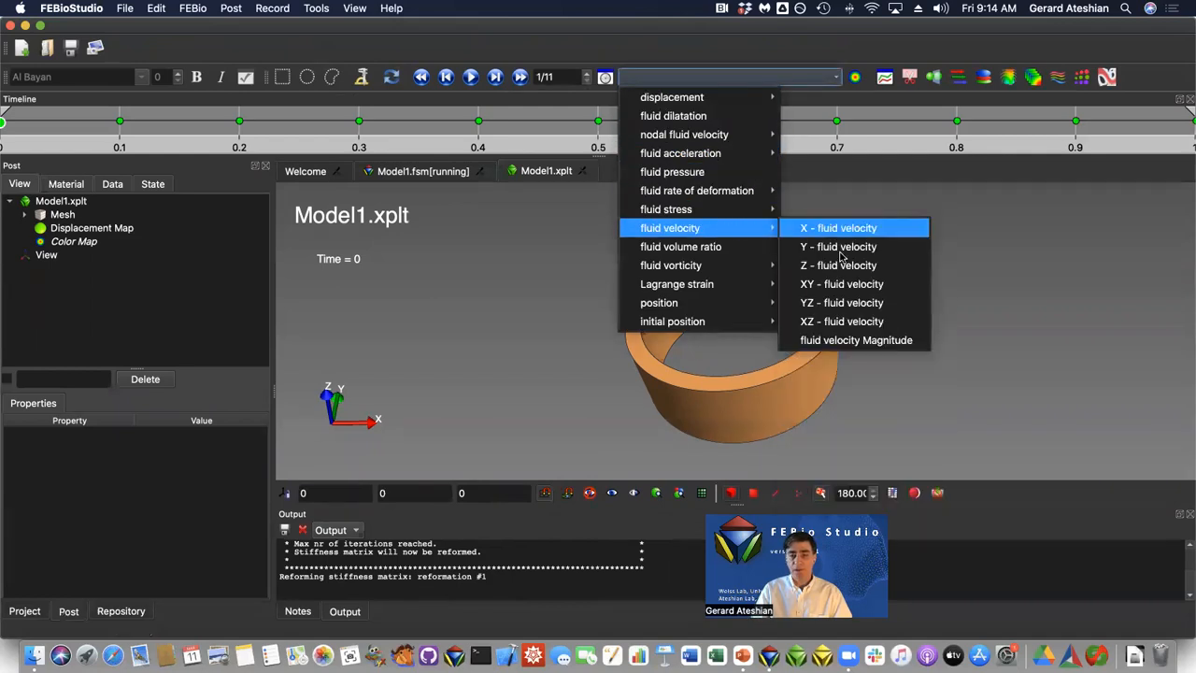
click(833, 341)
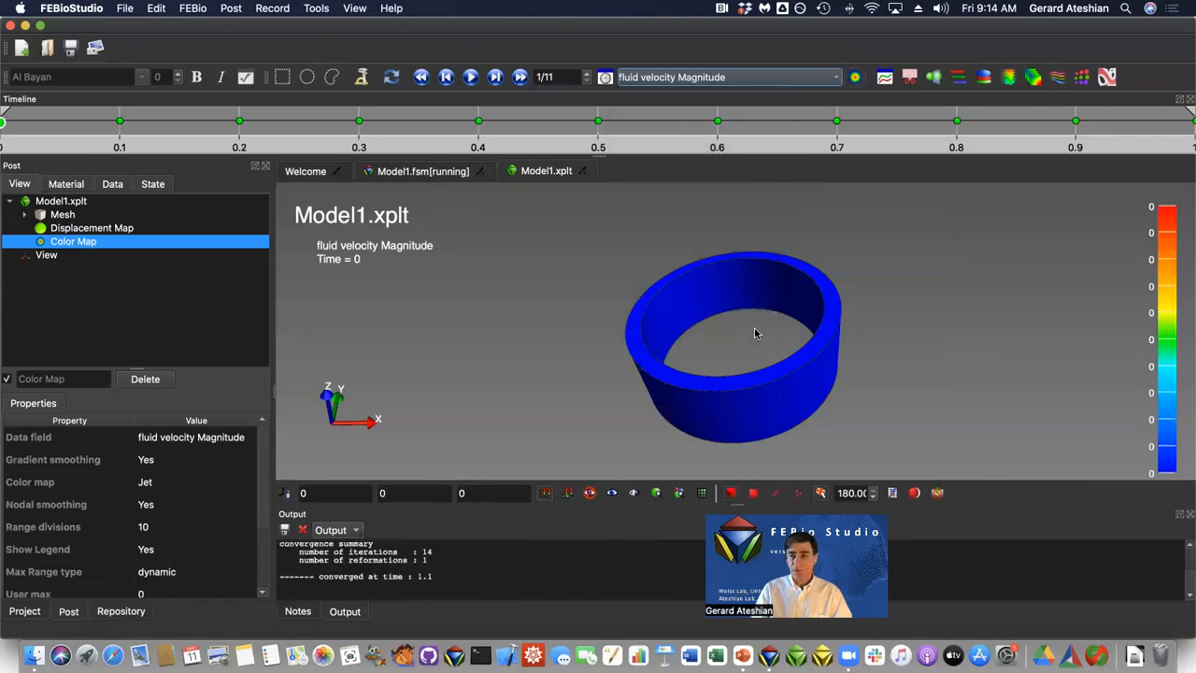
Advance through the Model1.xplt time states to time 0.7, go to the last state at time 1, and examine the velocity distribution up close.
click(496, 76)
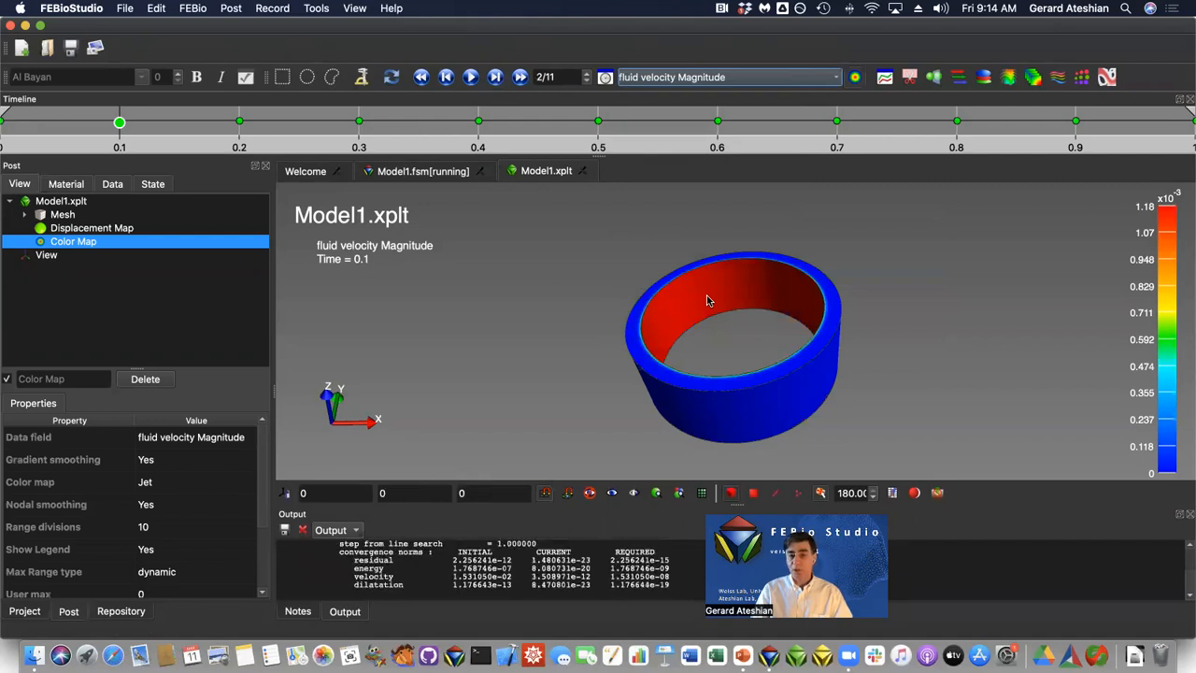
click(494, 78)
click(494, 77)
click(494, 77)
click(494, 78)
click(494, 77)
click(495, 78)
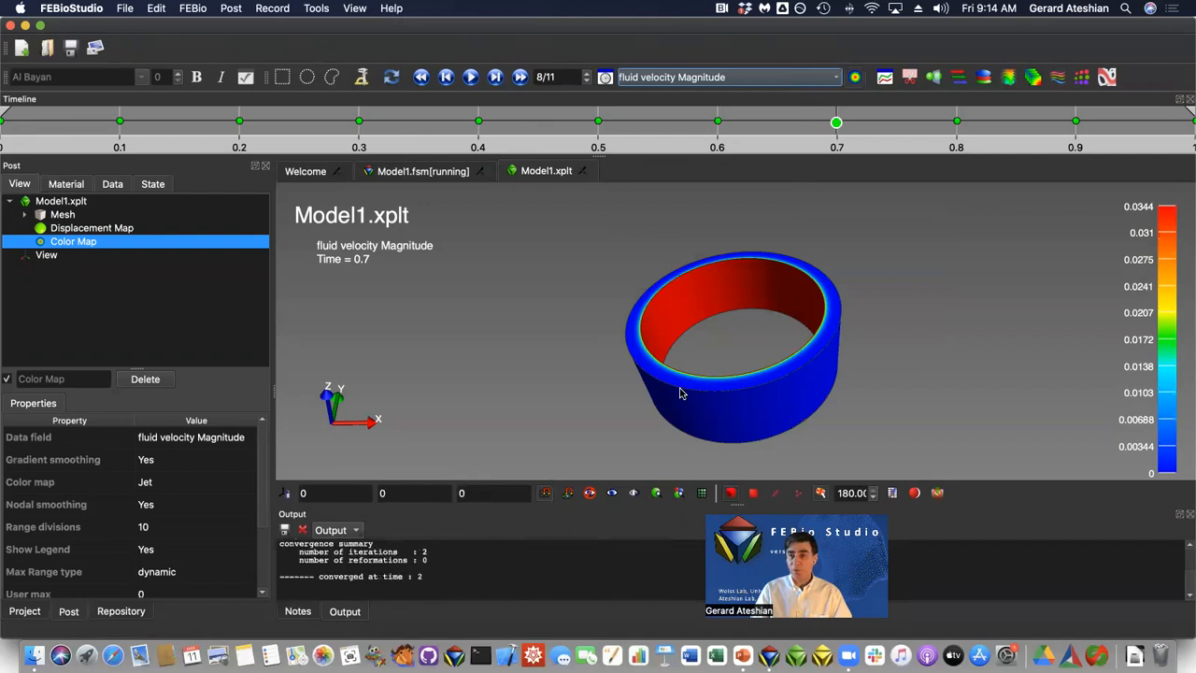
click(518, 78)
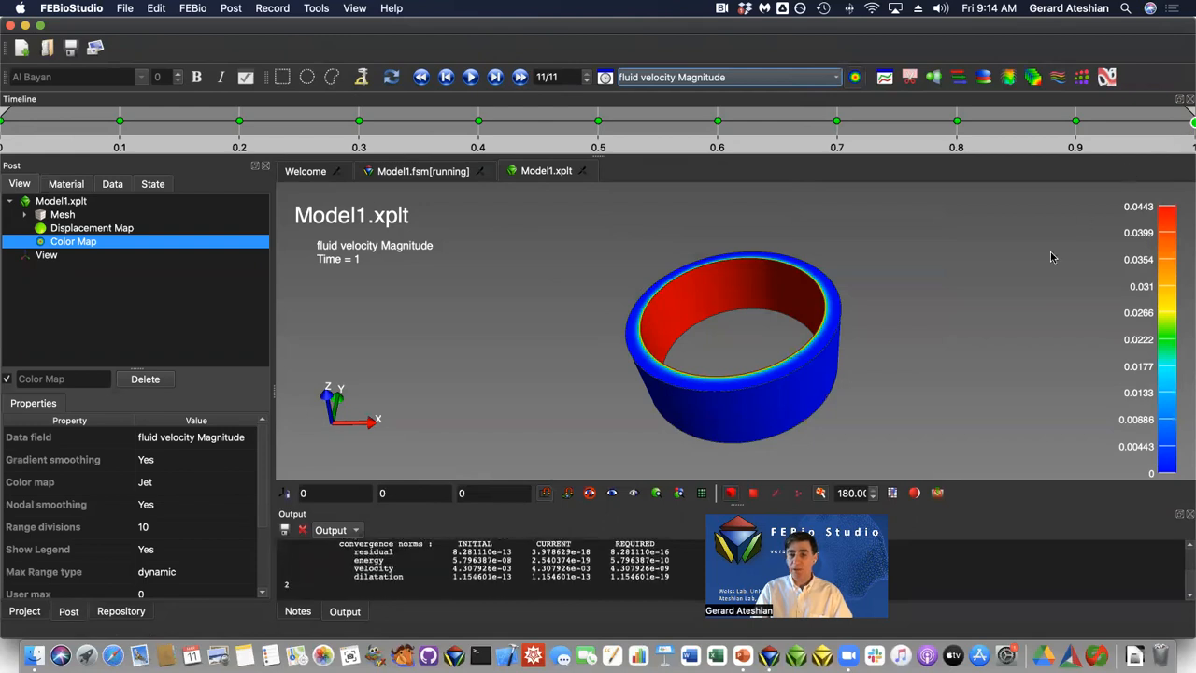
scroll(810, 421, up, 5)
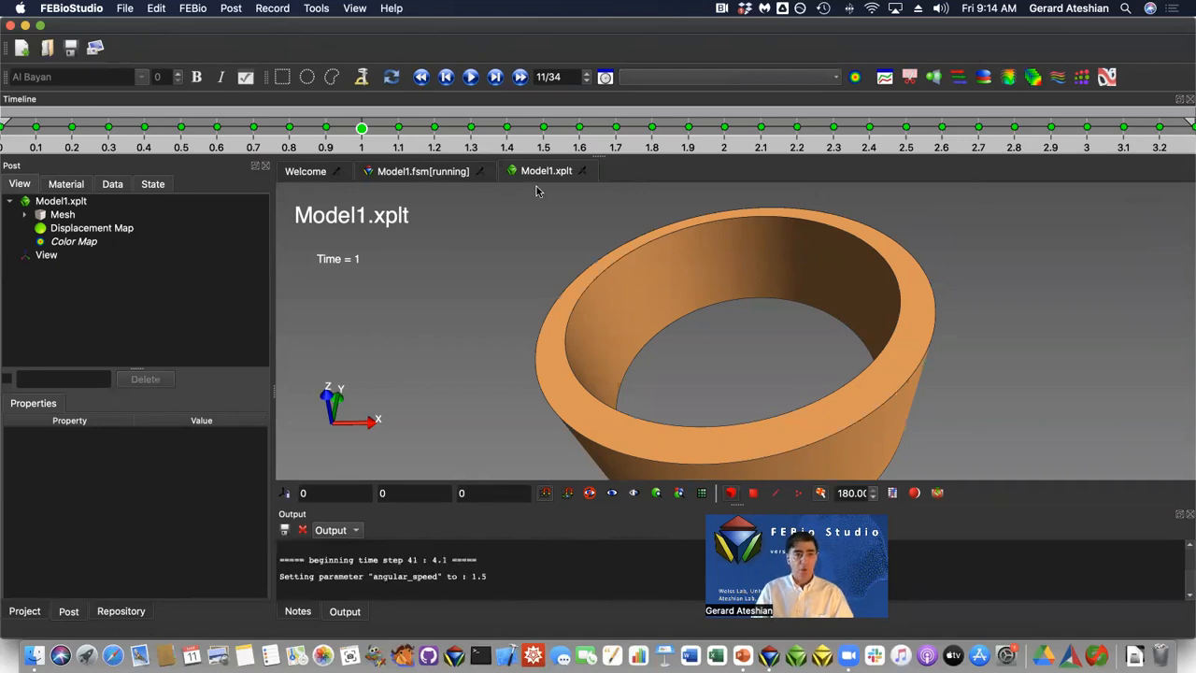
Stop the running FEBio analysis of Model1, and close the Model1.xplt results and the Model1.fsm model.
click(411, 171)
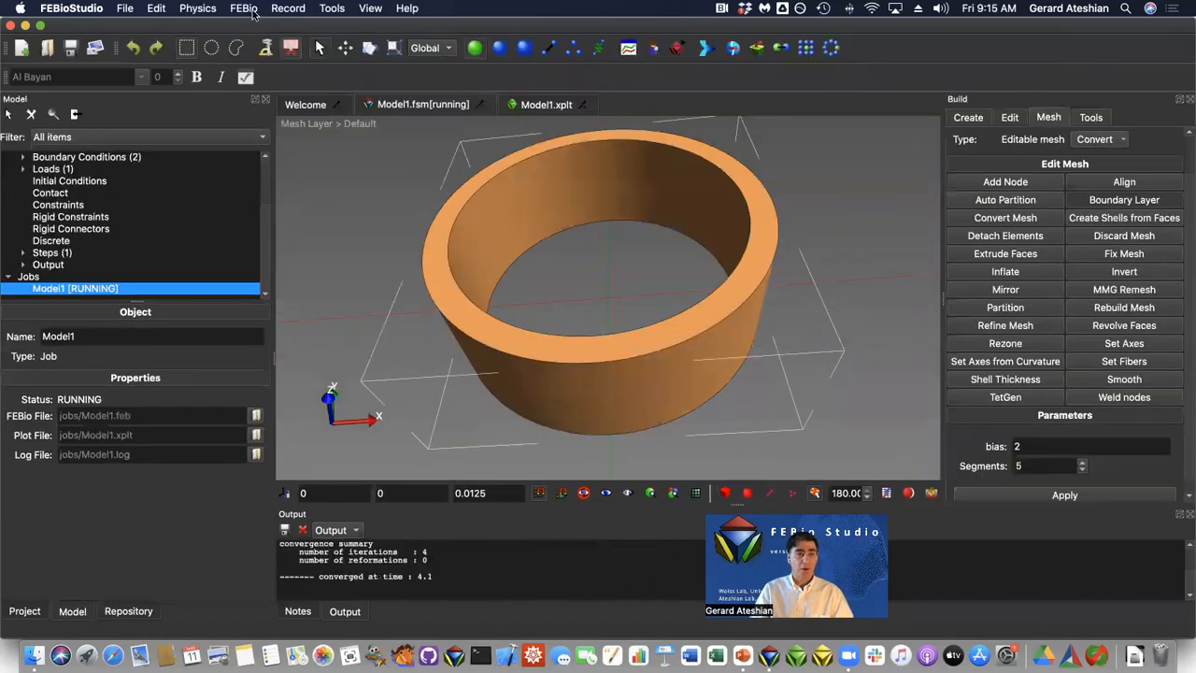
click(250, 9)
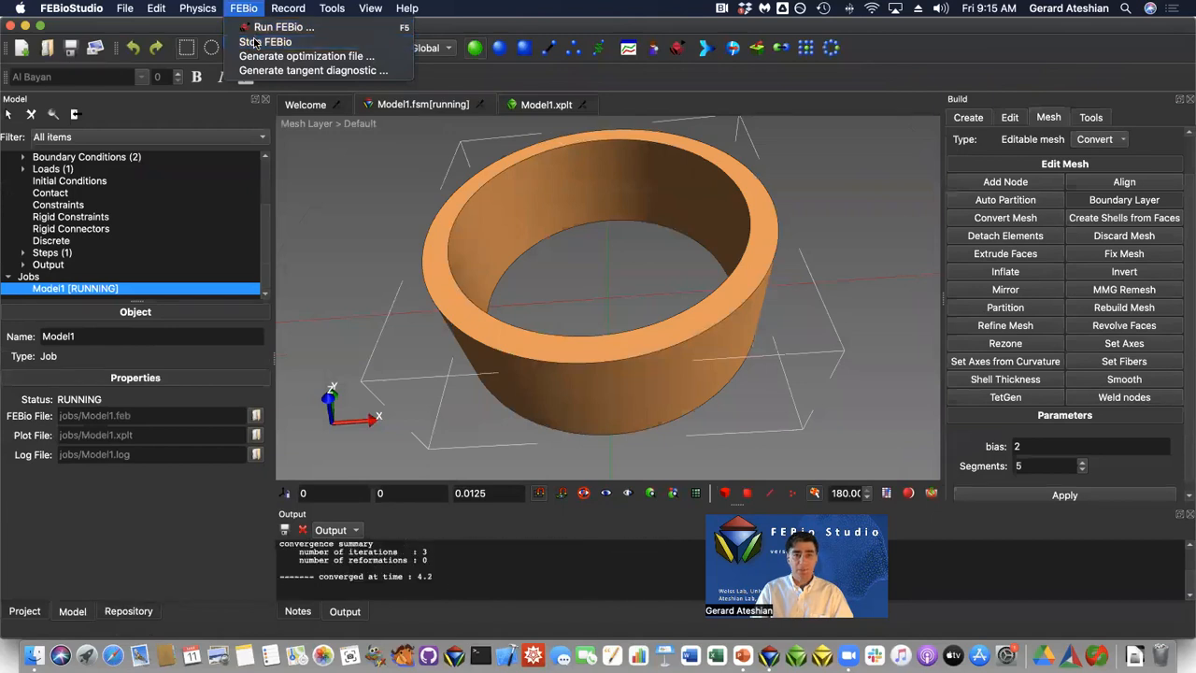
click(254, 43)
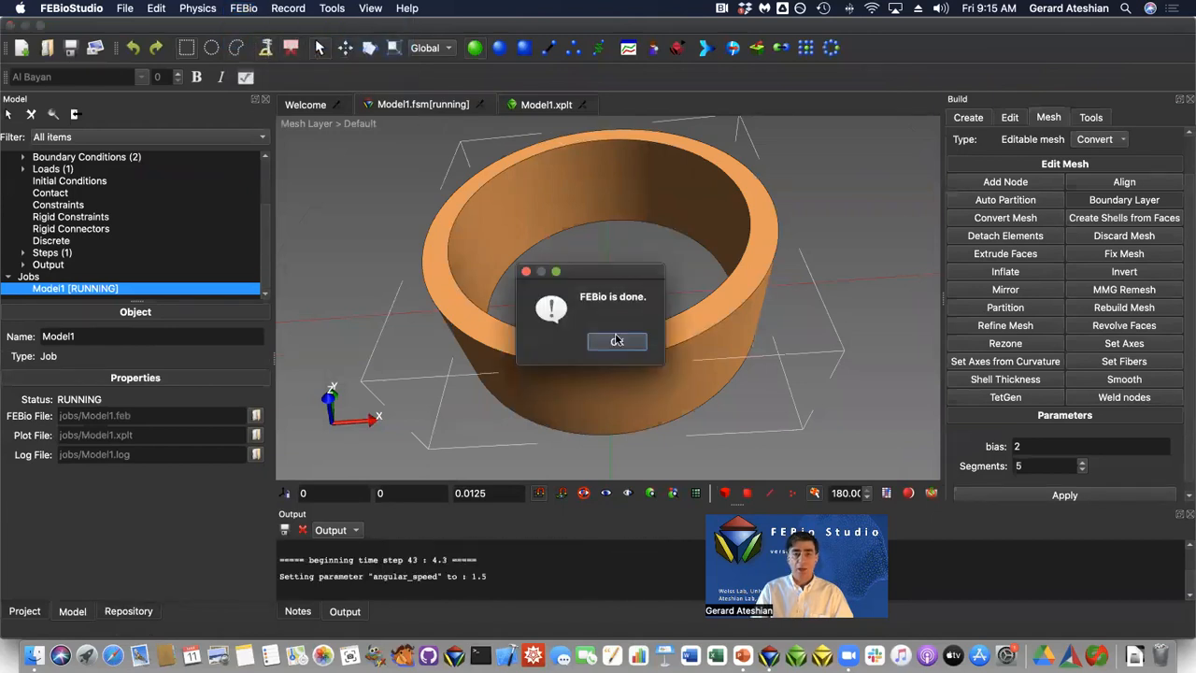
click(616, 341)
click(582, 105)
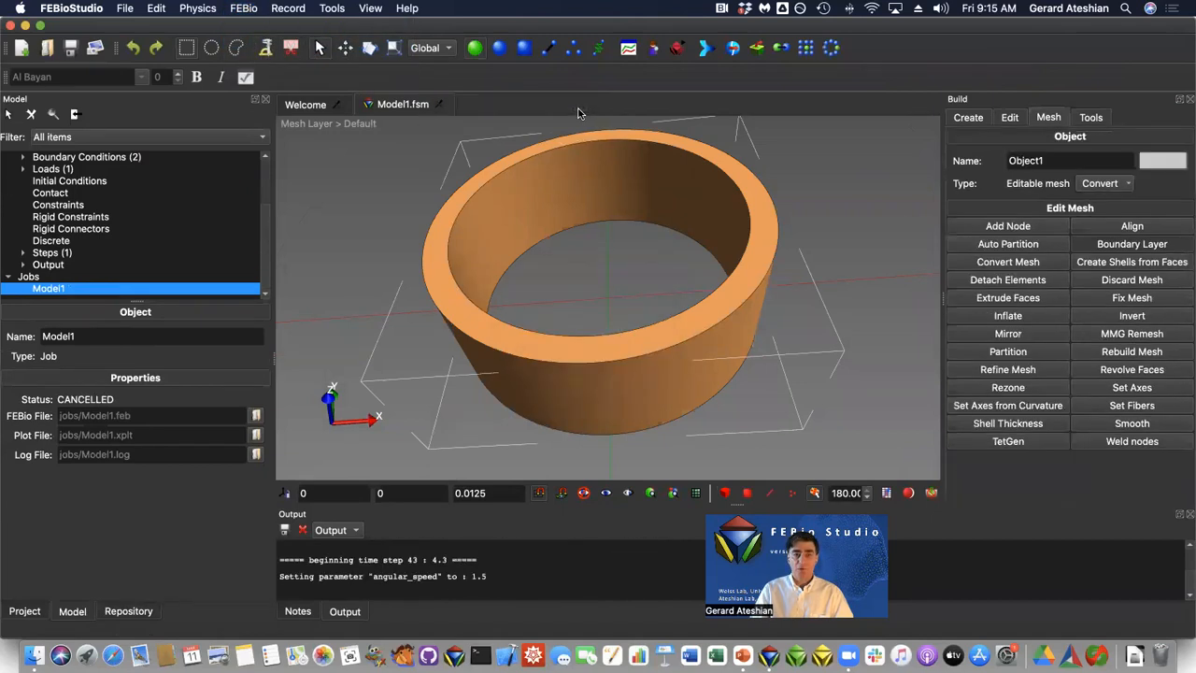
click(437, 104)
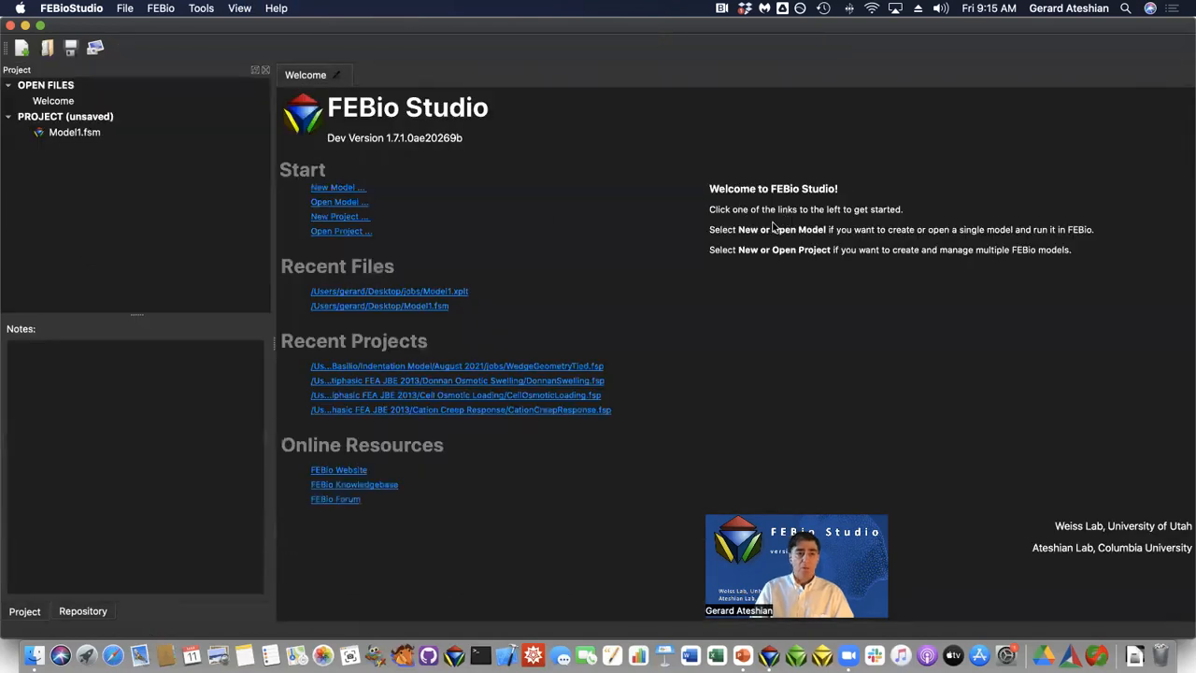
Open Taylor-Couette-Flow.xplt from the FEBio CFD Tutorial 1 folder with all states read, and show the tube from an oblique angle.
click(332, 203)
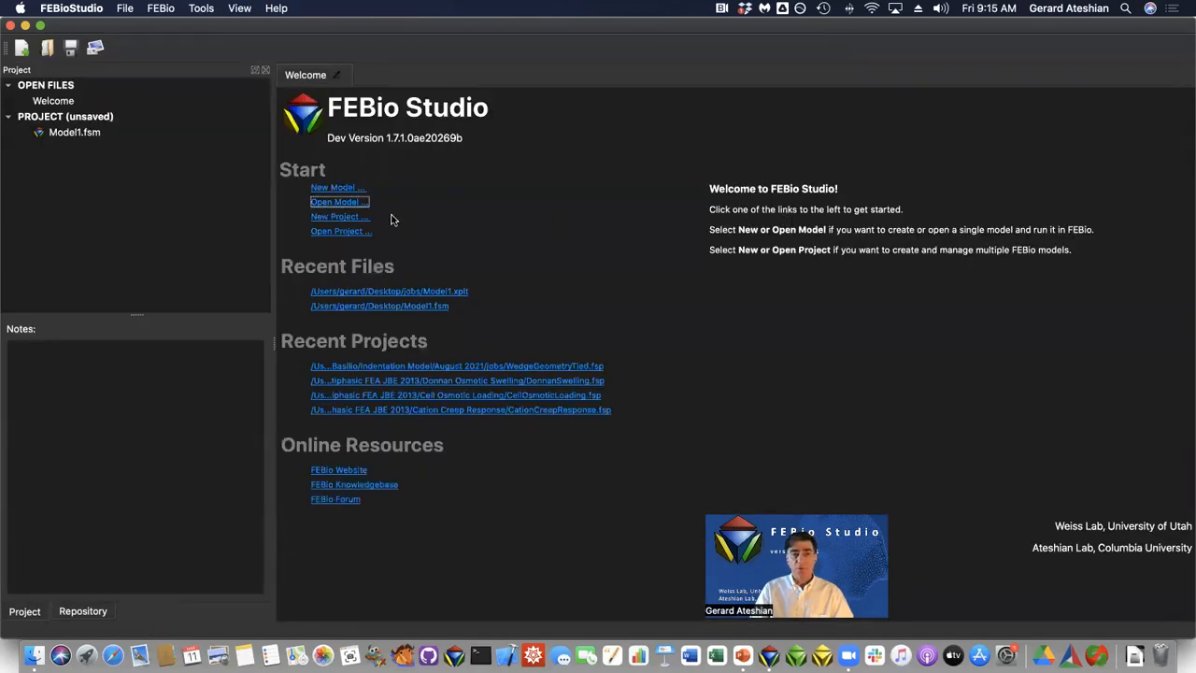
click(341, 207)
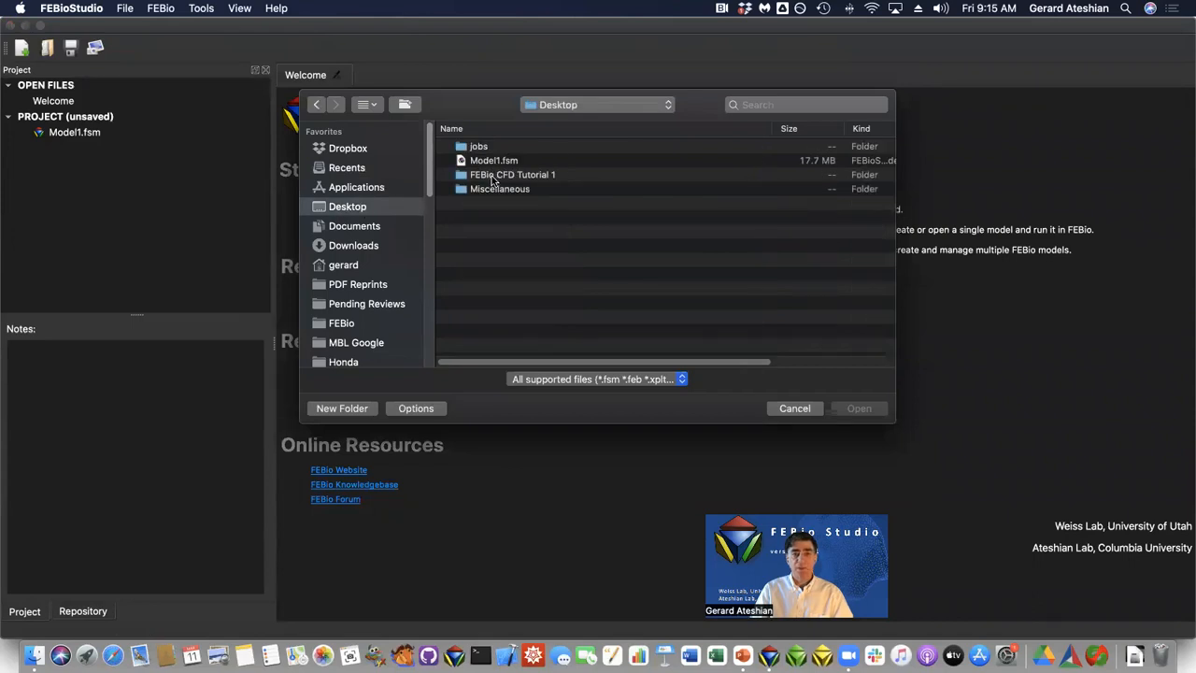
double_click(491, 175)
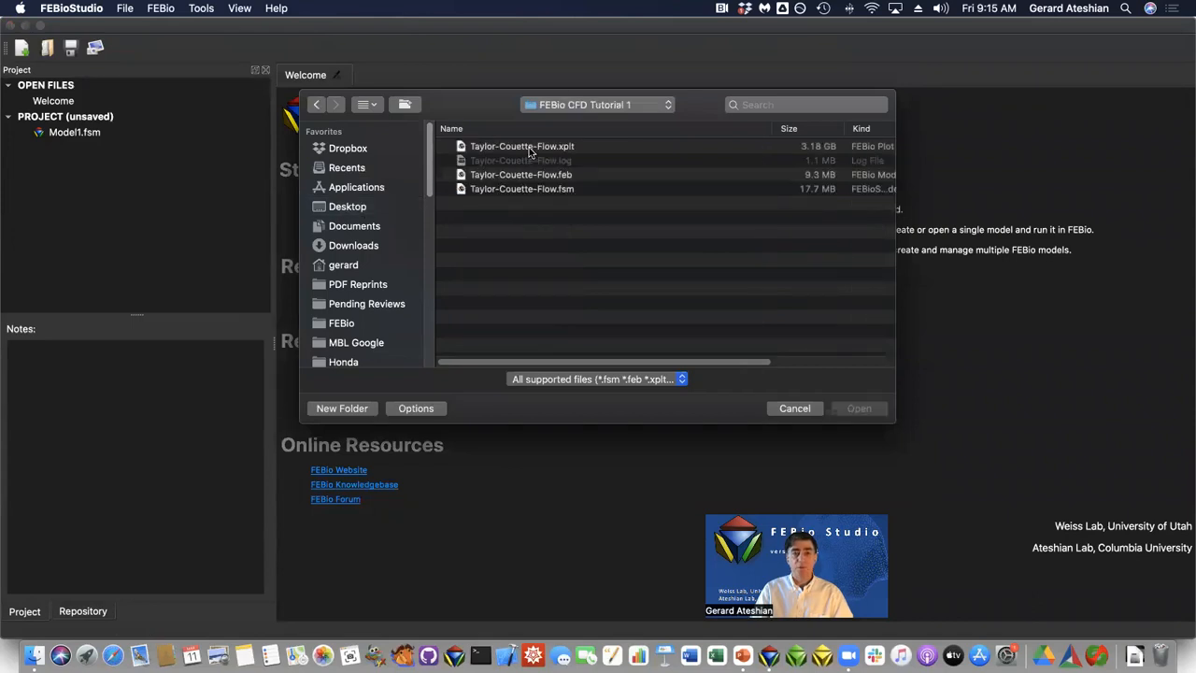
click(530, 150)
click(856, 409)
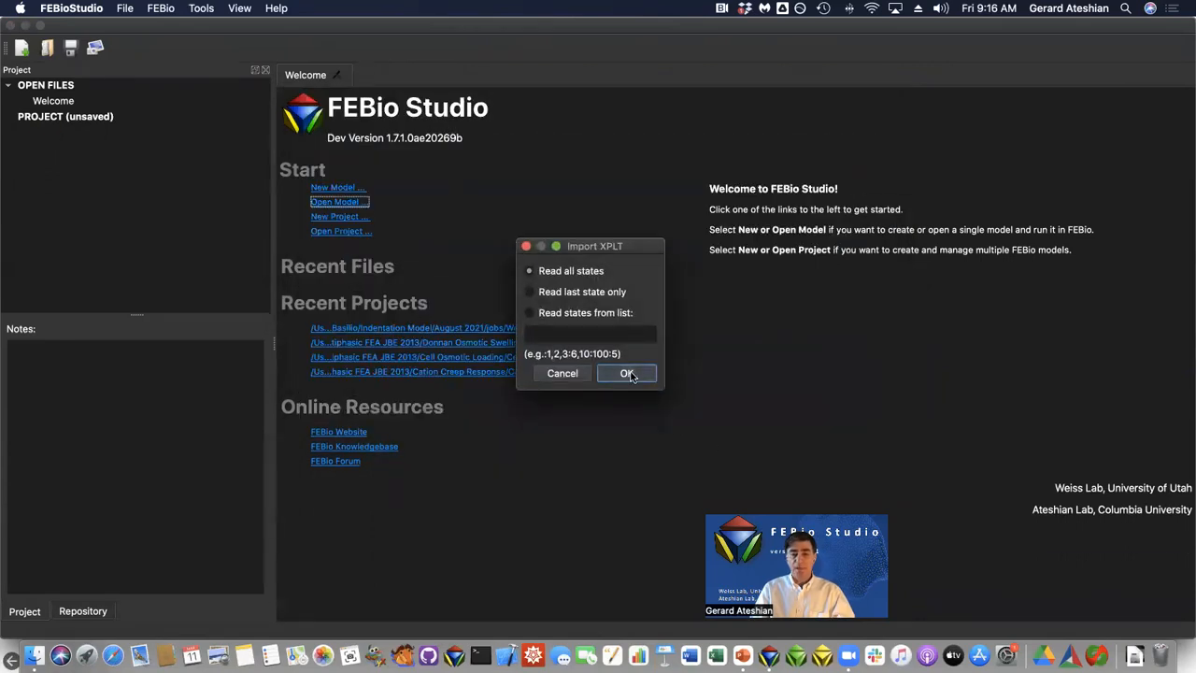
click(627, 373)
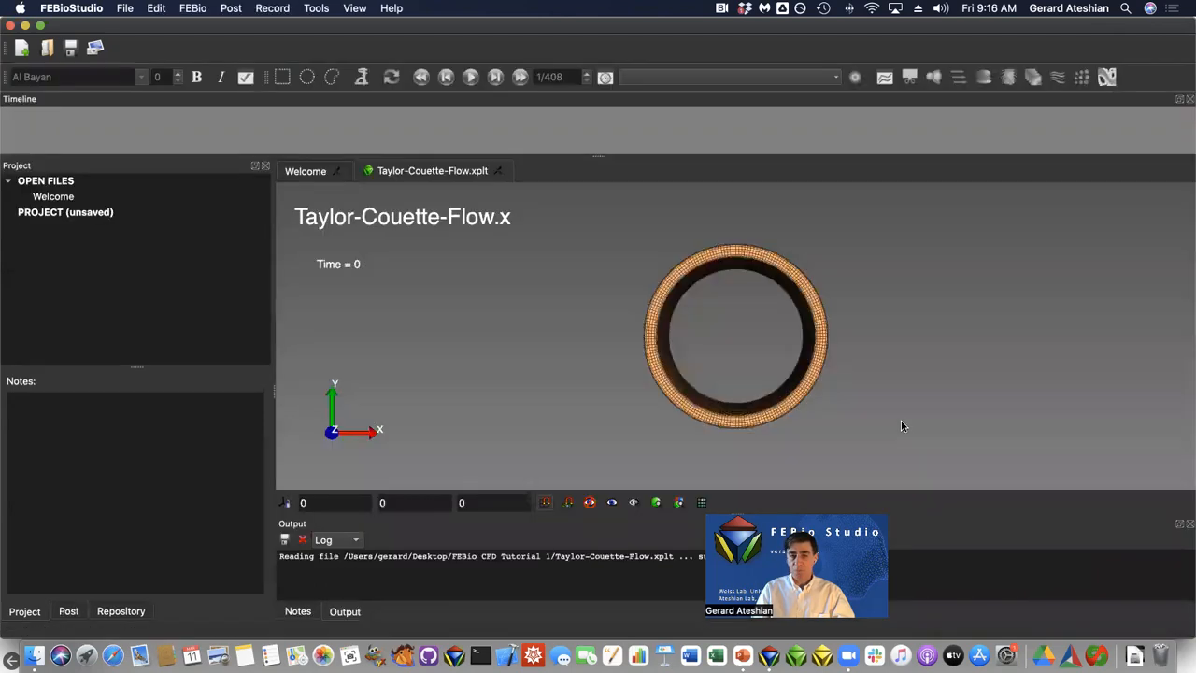
drag(756, 428, 748, 385)
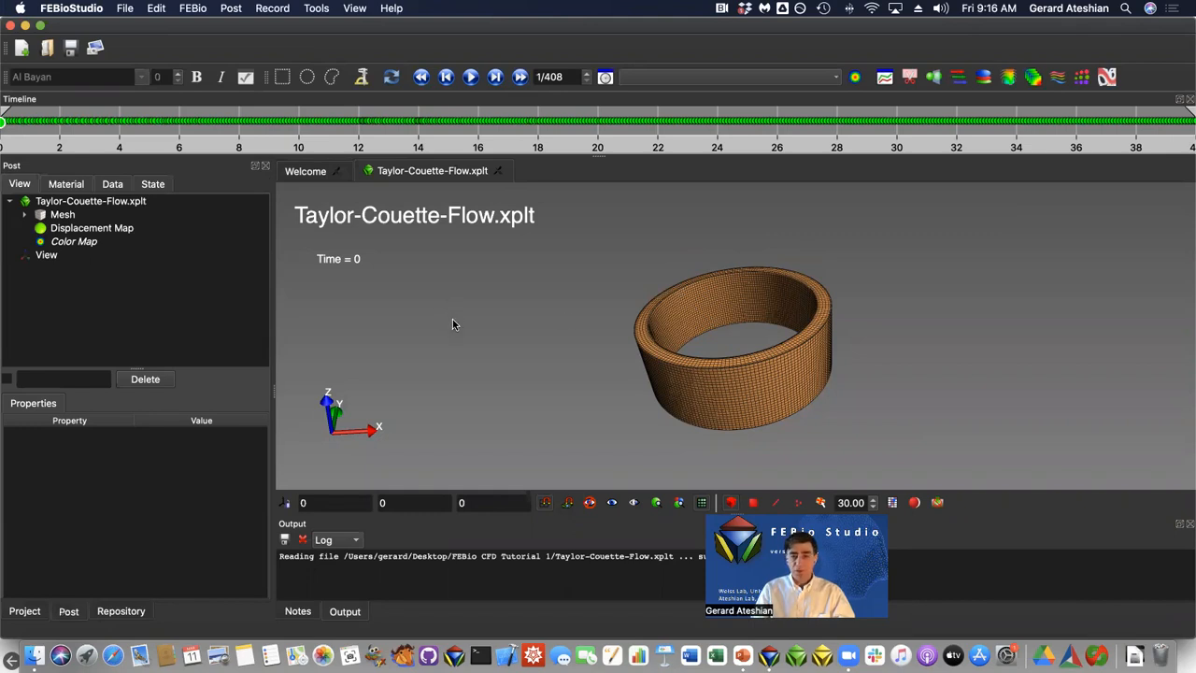
Connect to the project repository and examine the details of Taylor-Couette-Flow.fsm in the Taylor-Couette Flow tutorial project.
click(111, 612)
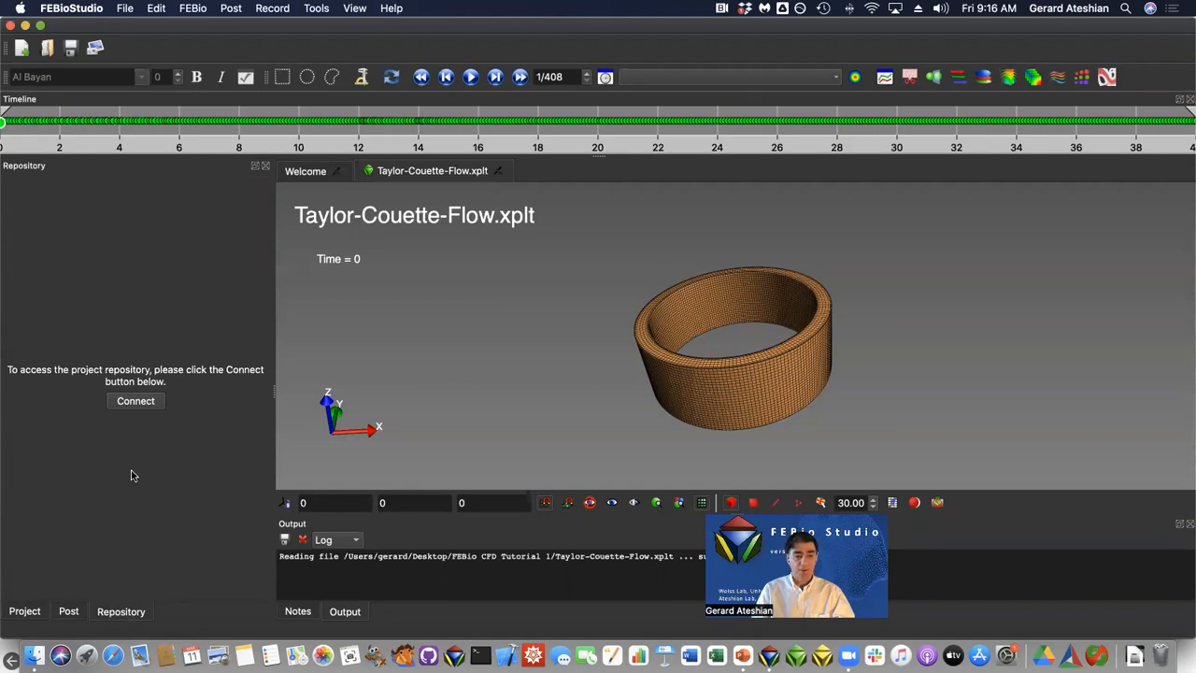
click(135, 402)
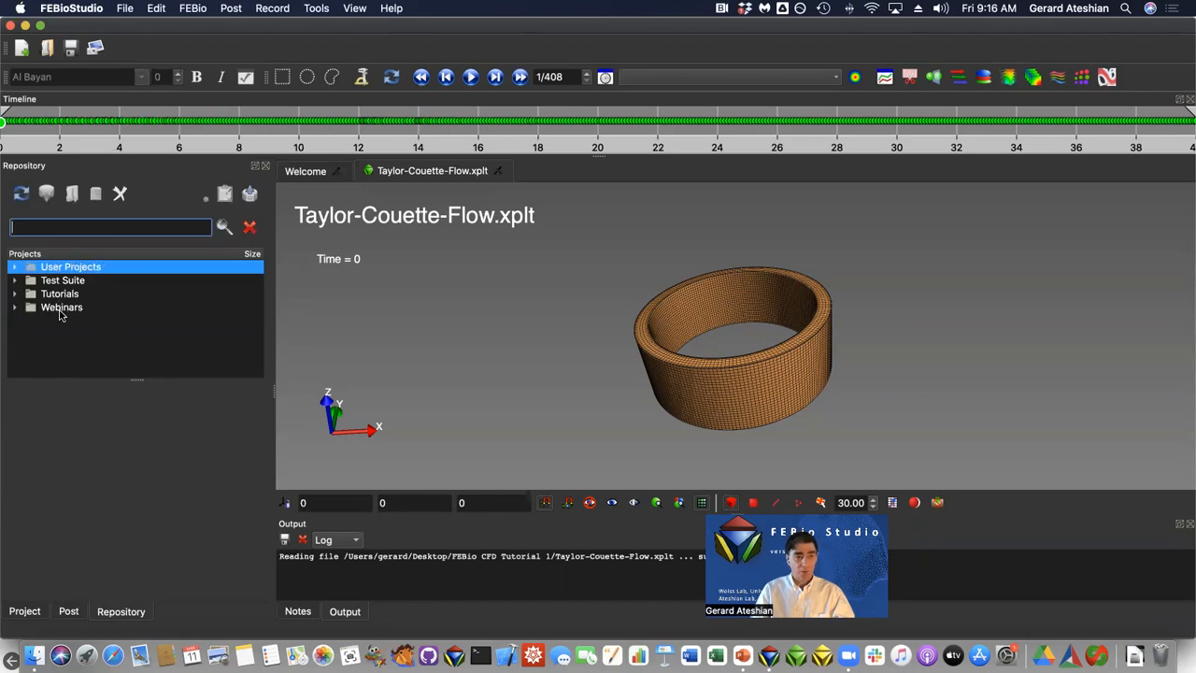
click(15, 294)
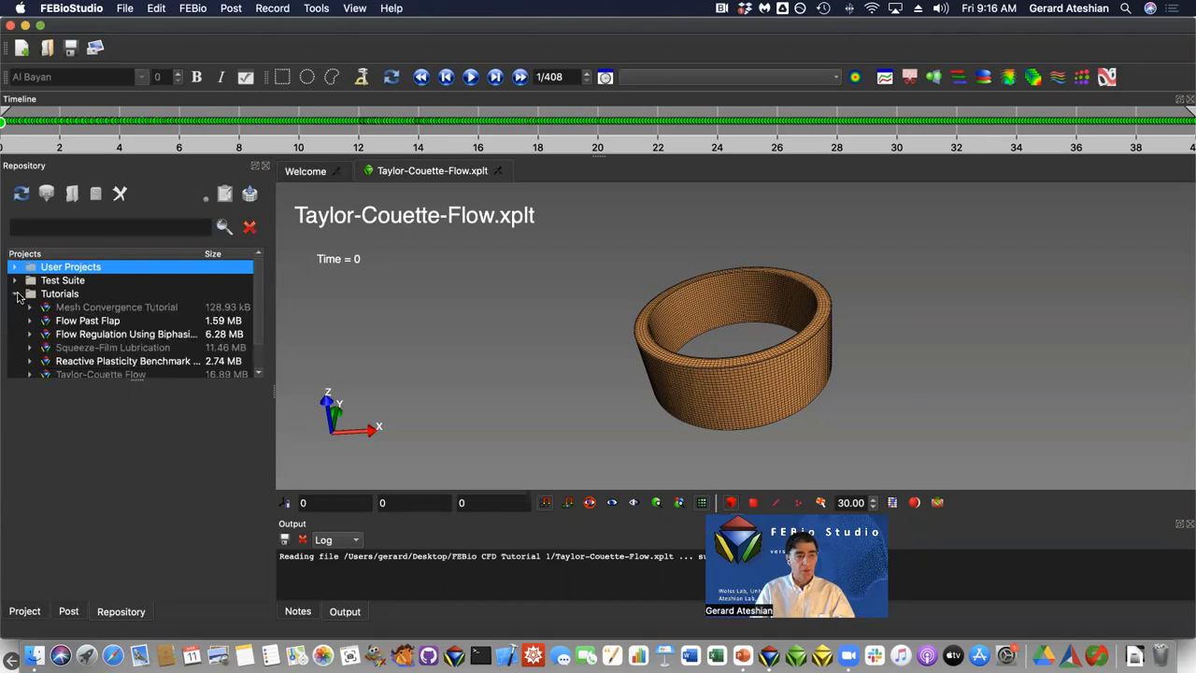
scroll(110, 341, down, 2)
click(93, 348)
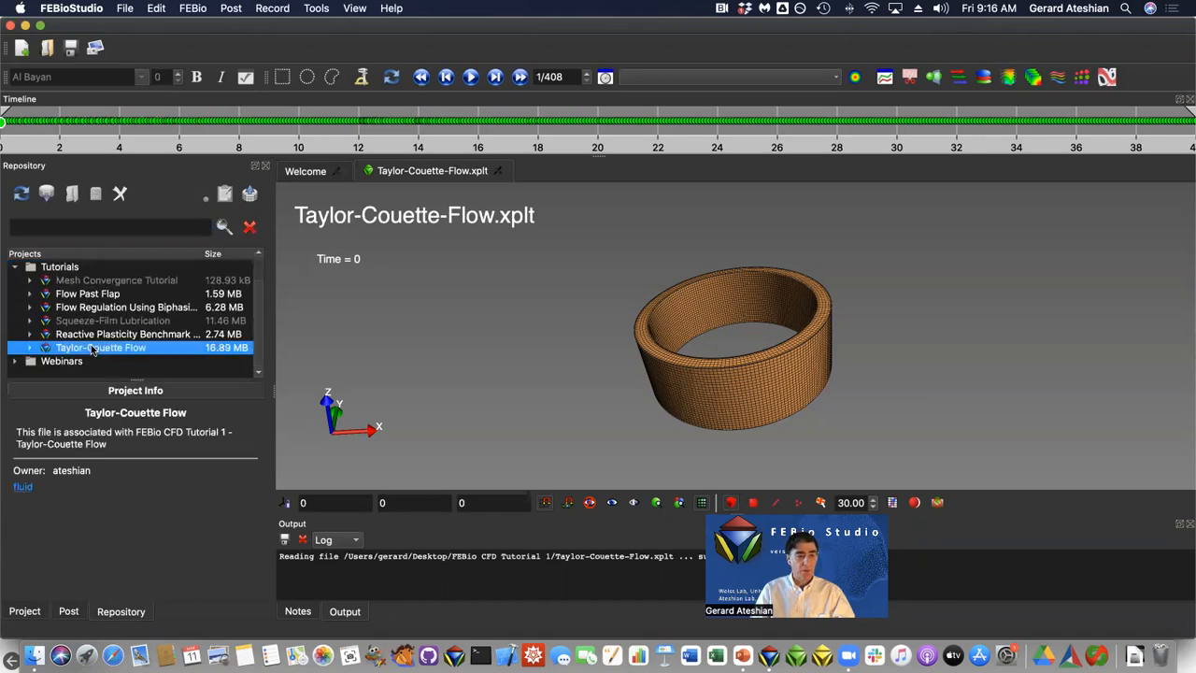
click(28, 348)
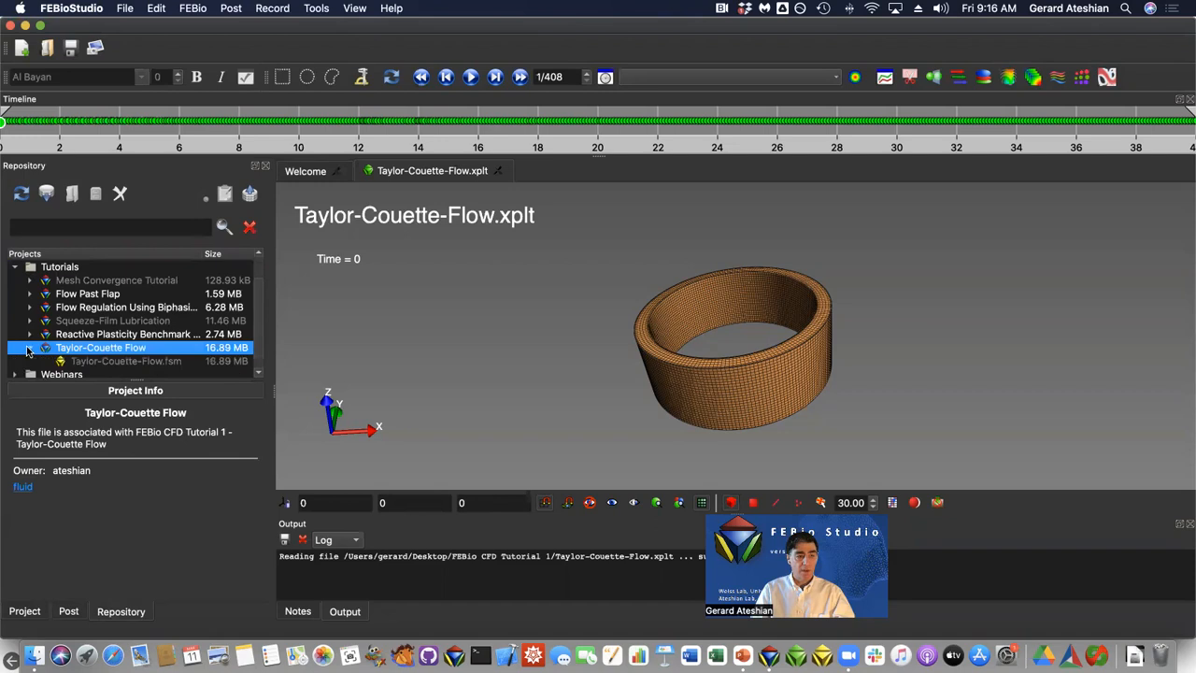
click(69, 361)
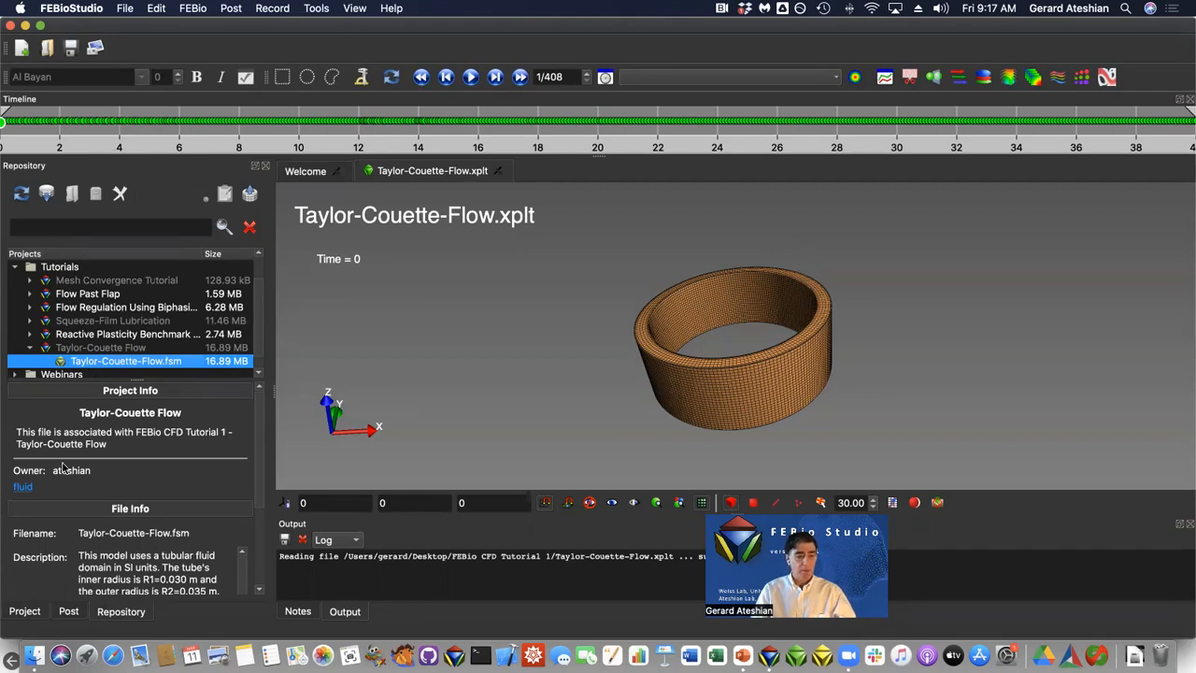
Return to the post-processing results, hide the tube's mesh lines, and display it in orthographic projection from the standard front view.
click(67, 612)
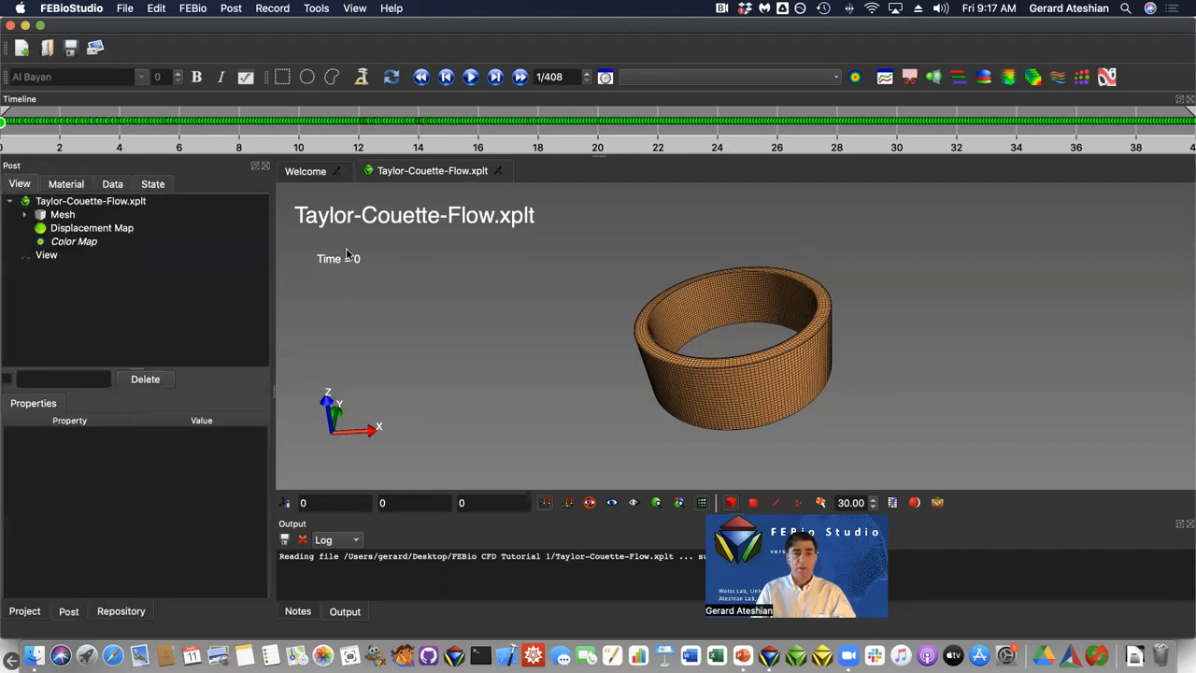
click(723, 391)
scroll(723, 391, up, 3)
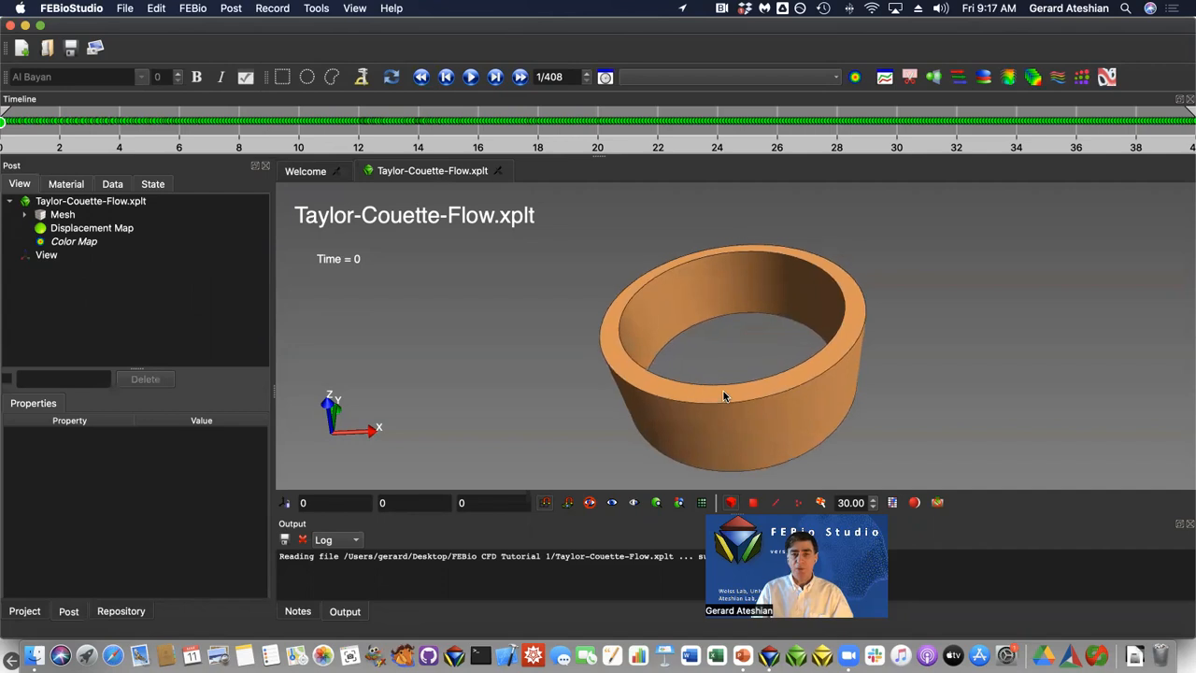
right_click(524, 381)
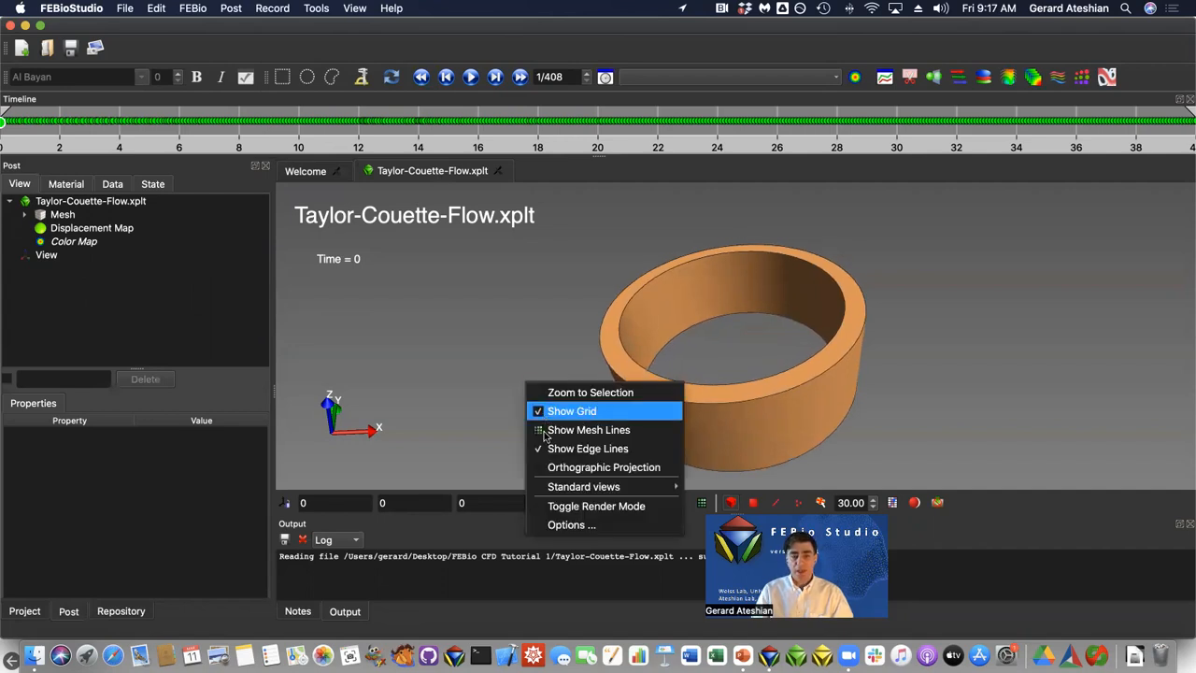
mouse_move(547, 493)
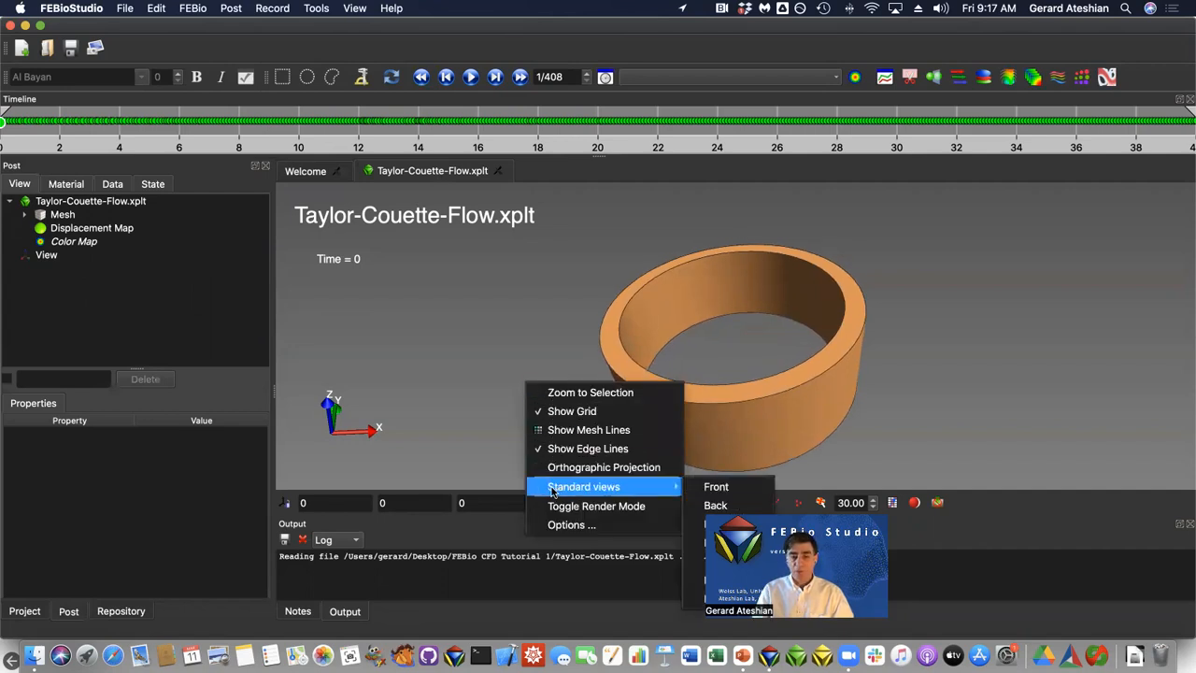
click(723, 561)
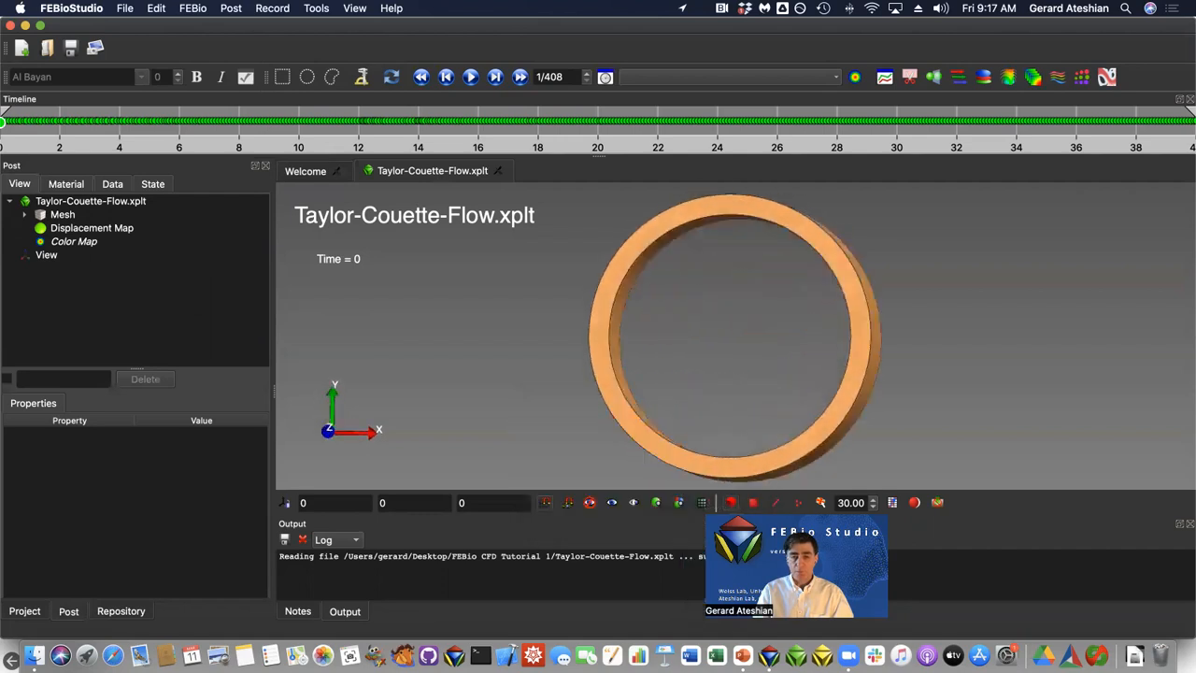
right_click(527, 344)
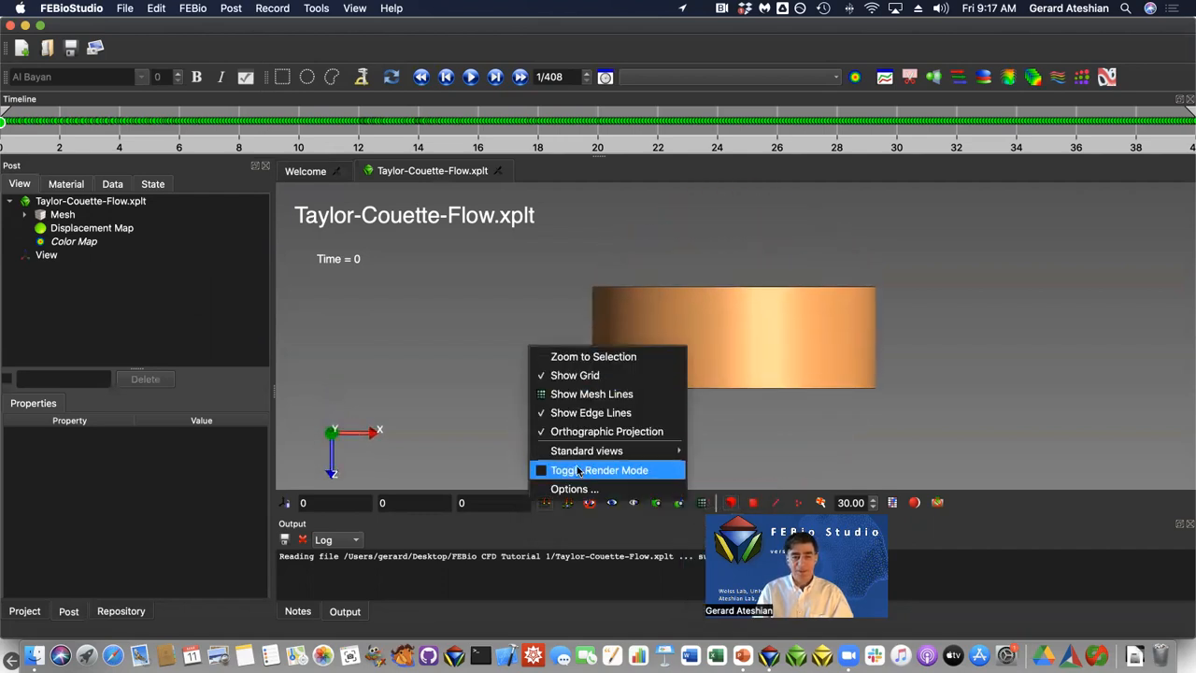
mouse_move(584, 453)
click(717, 451)
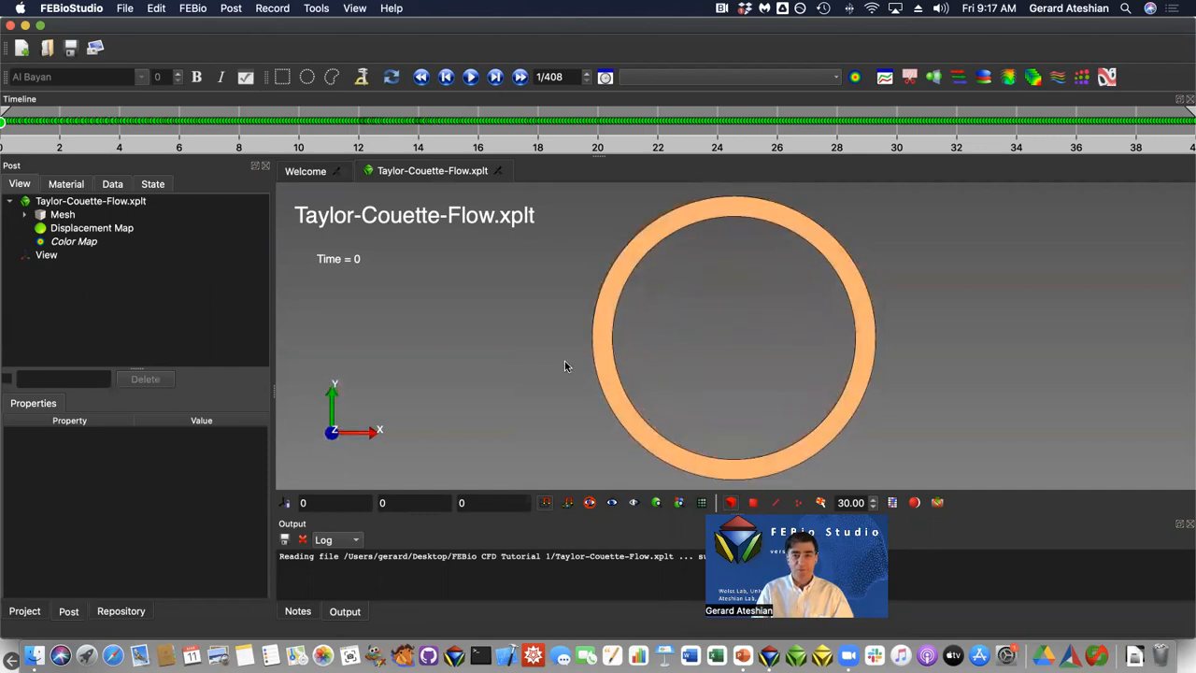
Colour the Taylor-Couette tube by fluid velocity magnitude, and play the time animation, pausing it at about time 14.75.
click(685, 80)
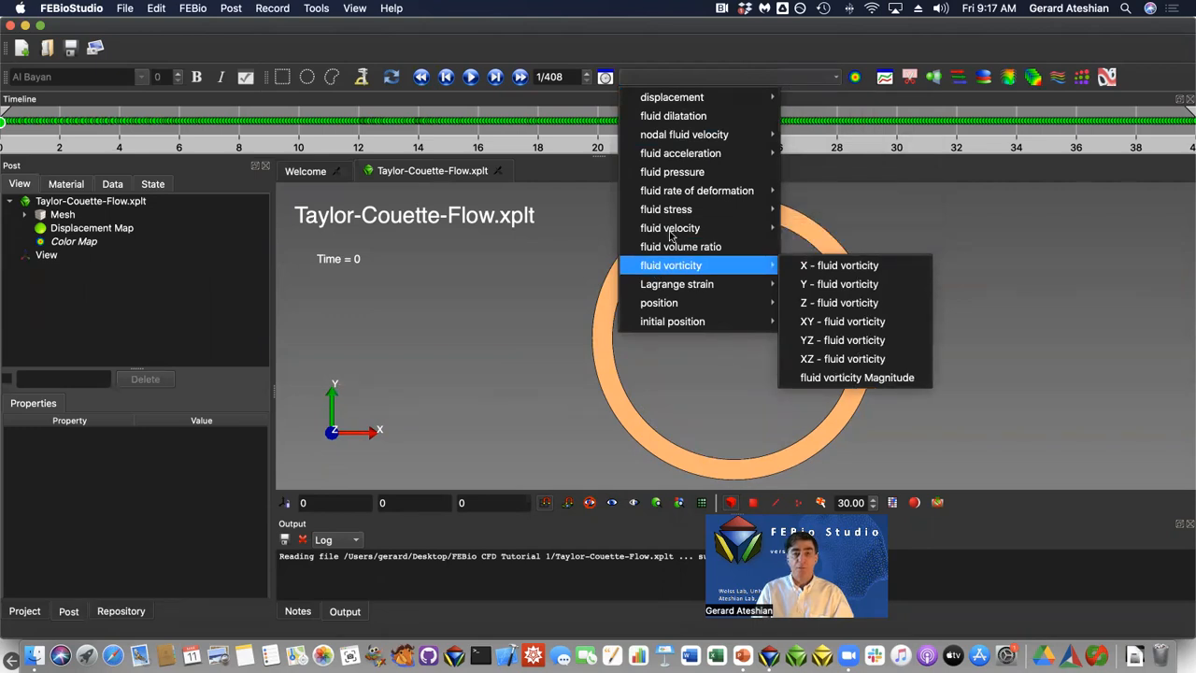
click(858, 340)
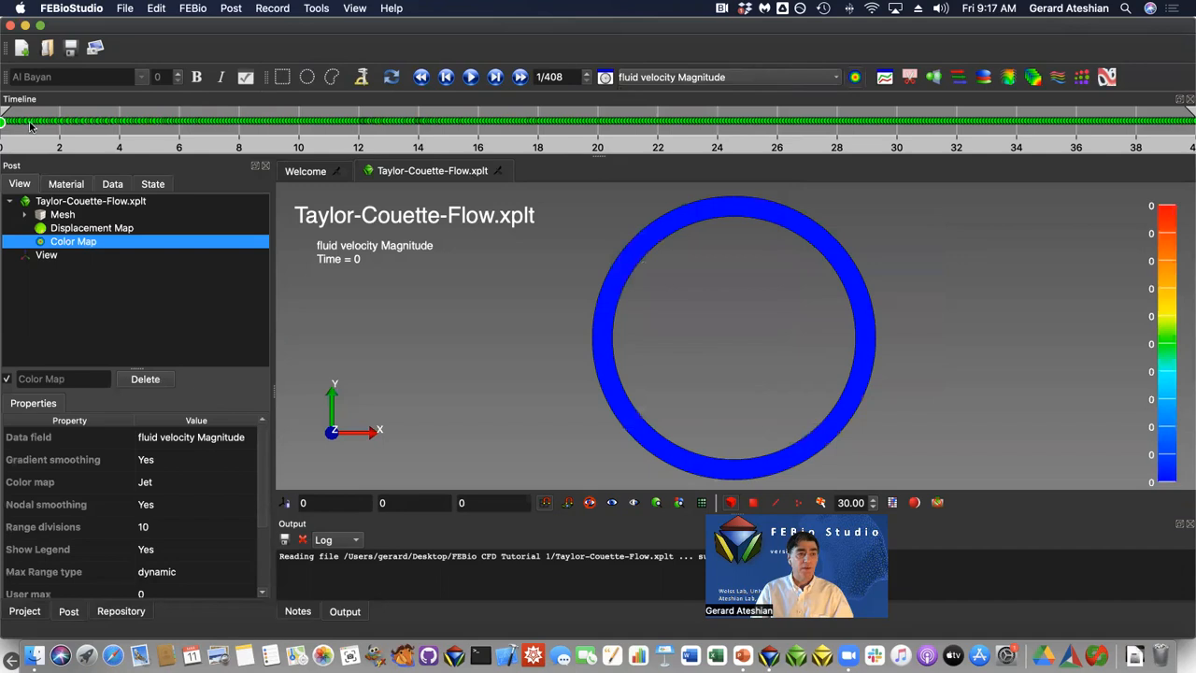
click(470, 77)
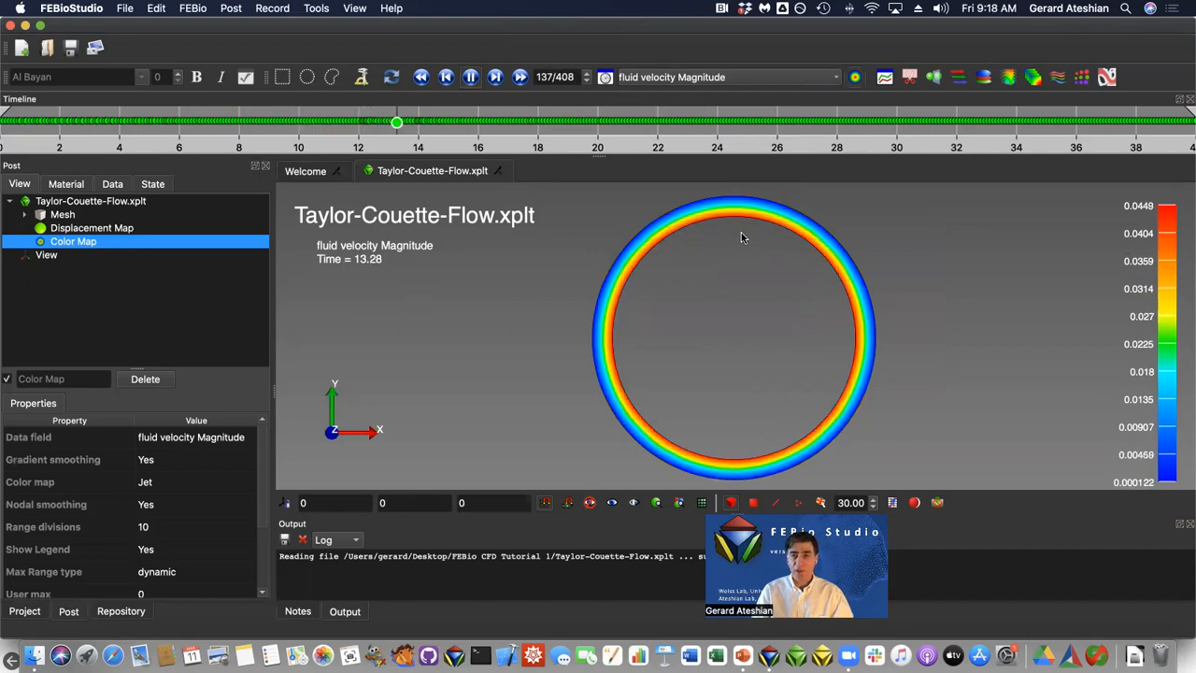
click(470, 77)
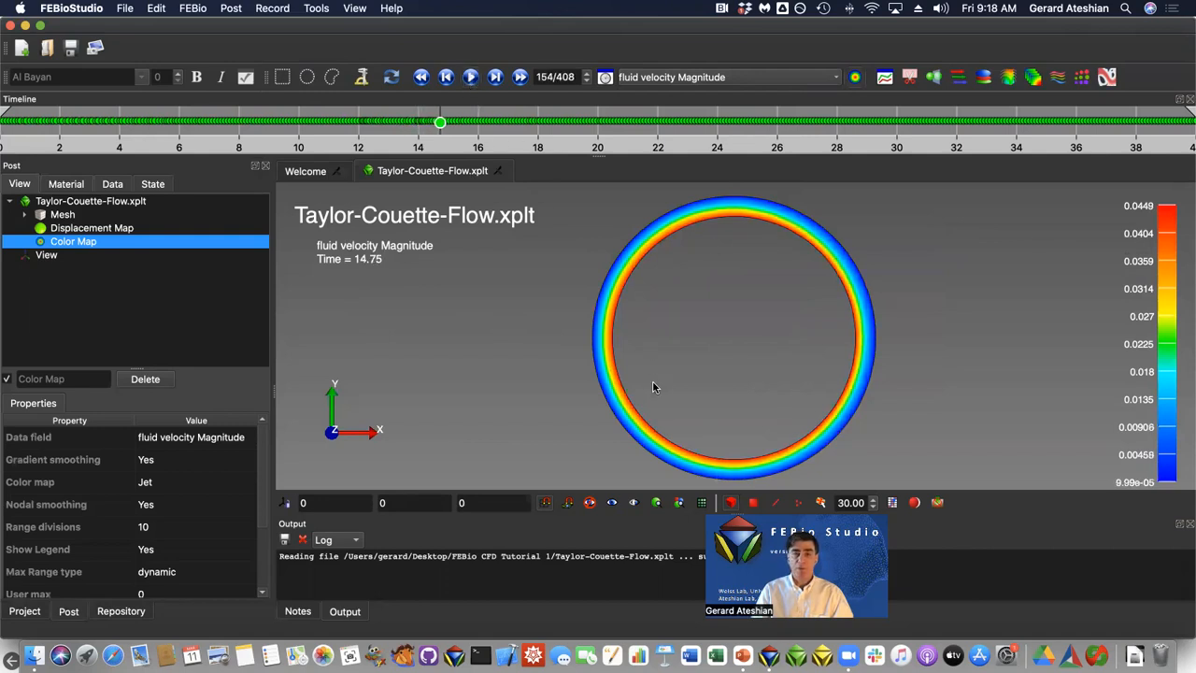
Show the tube from an oblique angle and switch off orthographic projection.
drag(651, 406, 625, 324)
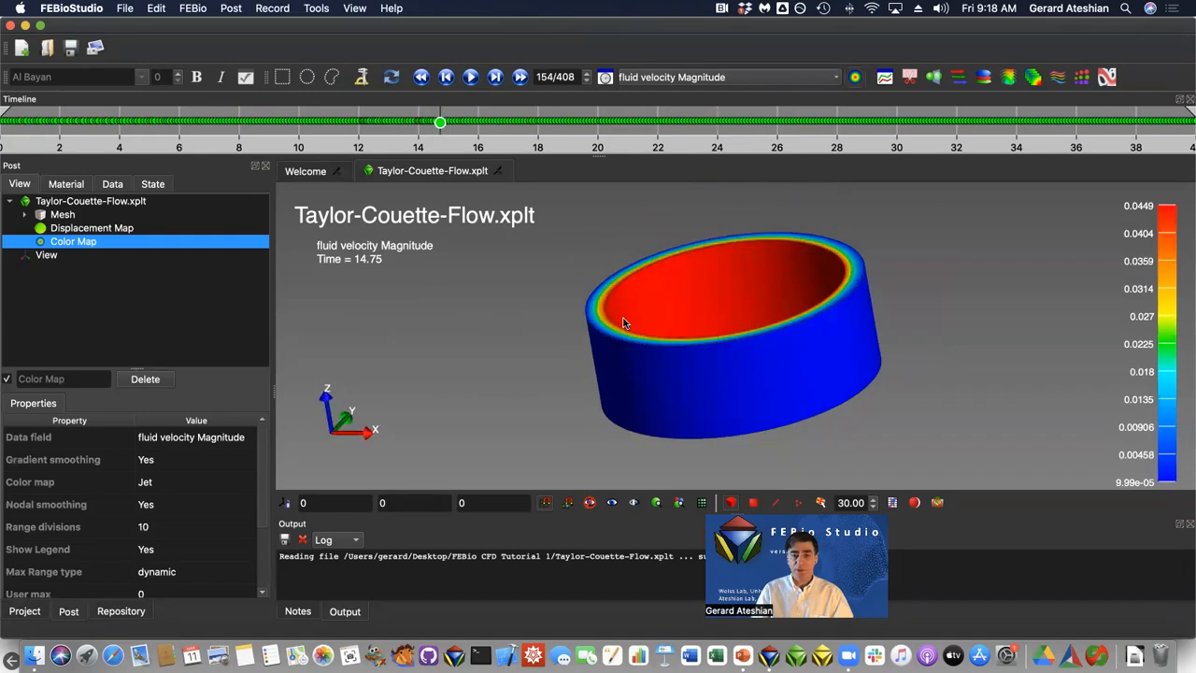
right_click(938, 321)
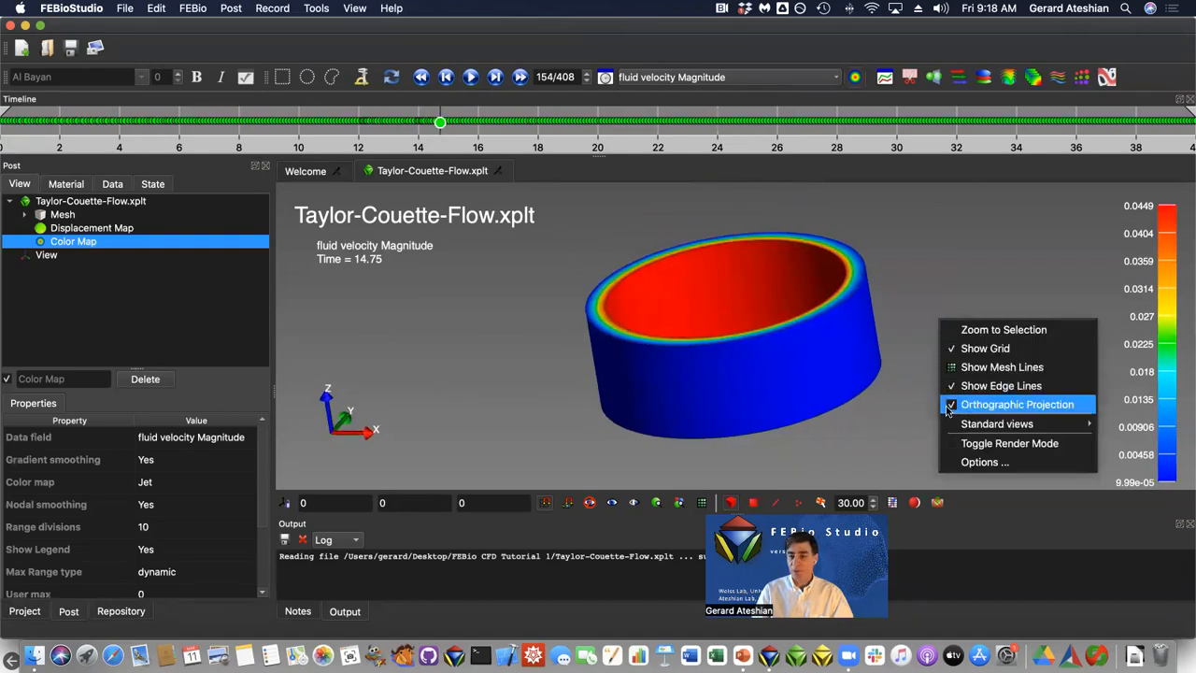
click(951, 407)
Cut the tube with a plane normal to X and hide the cutting plane itself.
click(909, 81)
drag(680, 419, 784, 416)
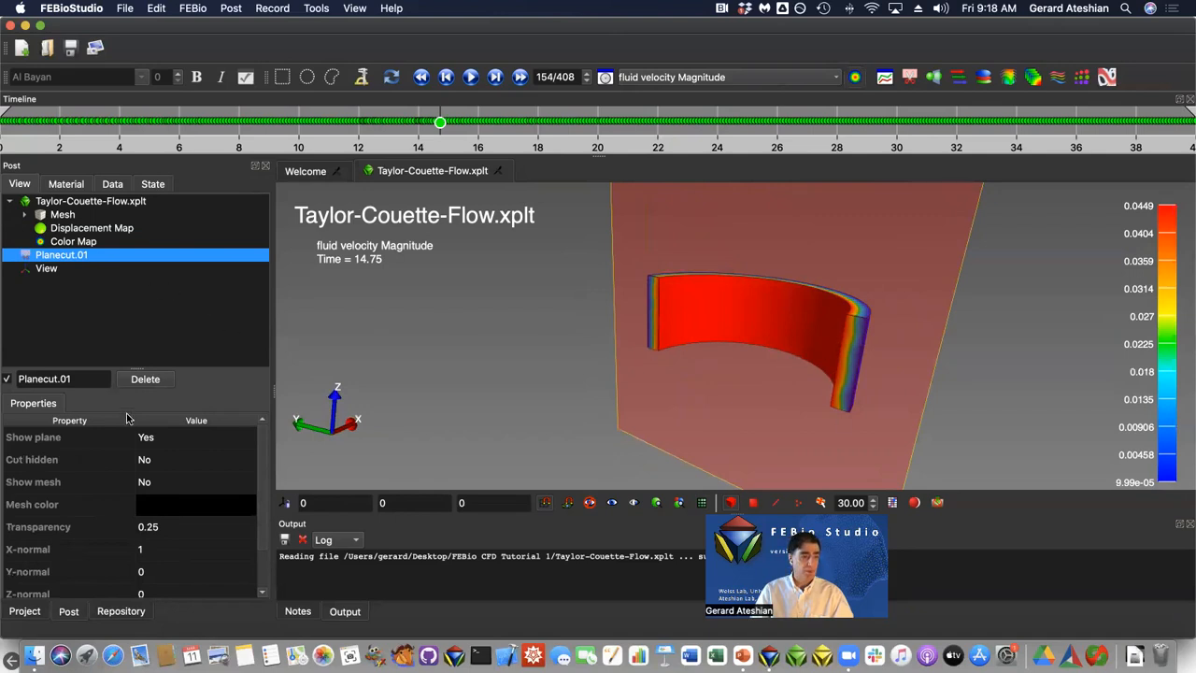
click(154, 439)
click(154, 438)
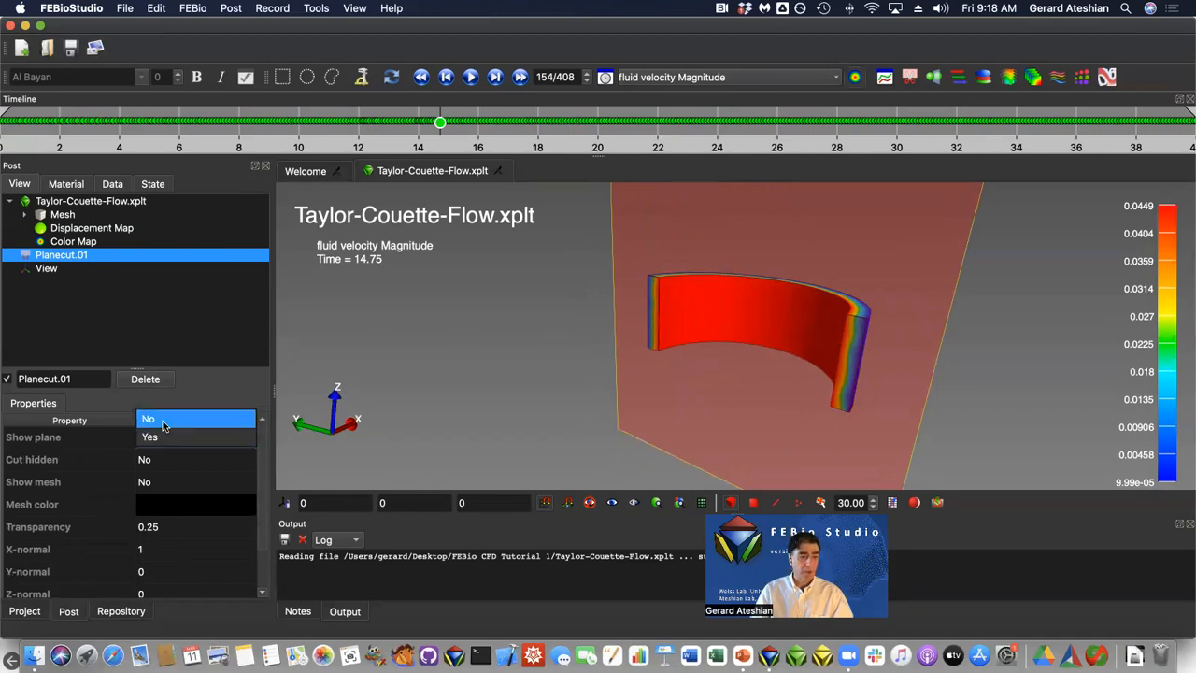
click(160, 421)
scroll(755, 374, up, 5)
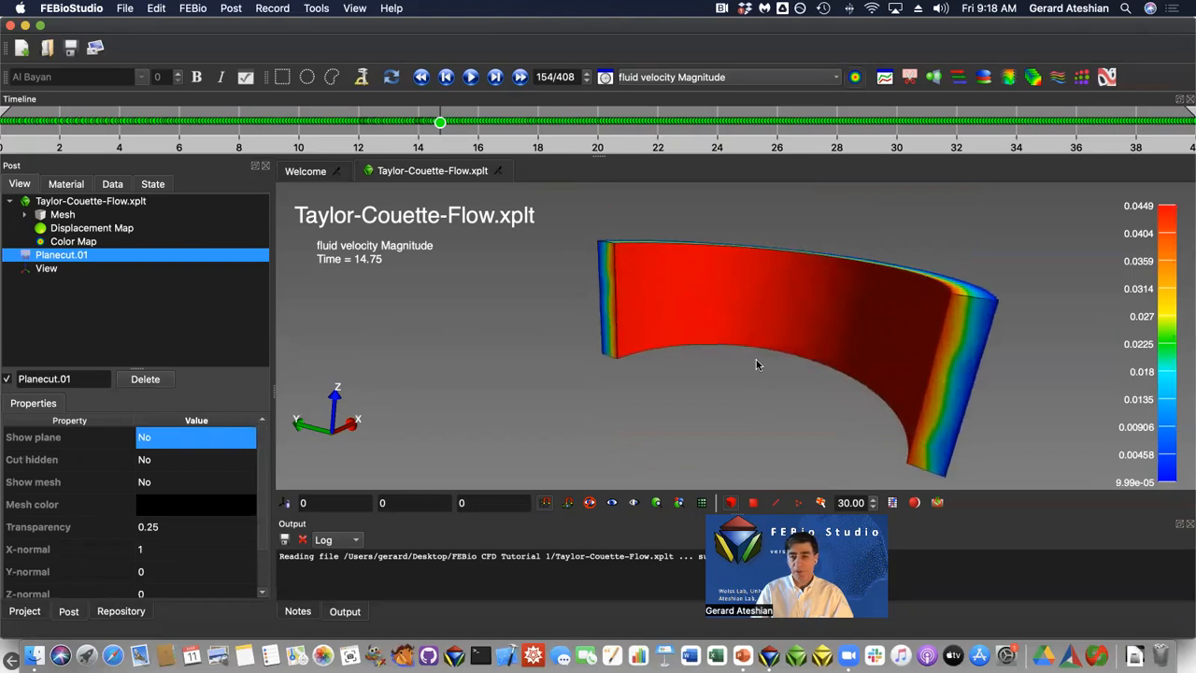
Play the fluid velocity magnitude animation on the cut tube from about time 9.92, pausing it at about time 27.05.
click(295, 123)
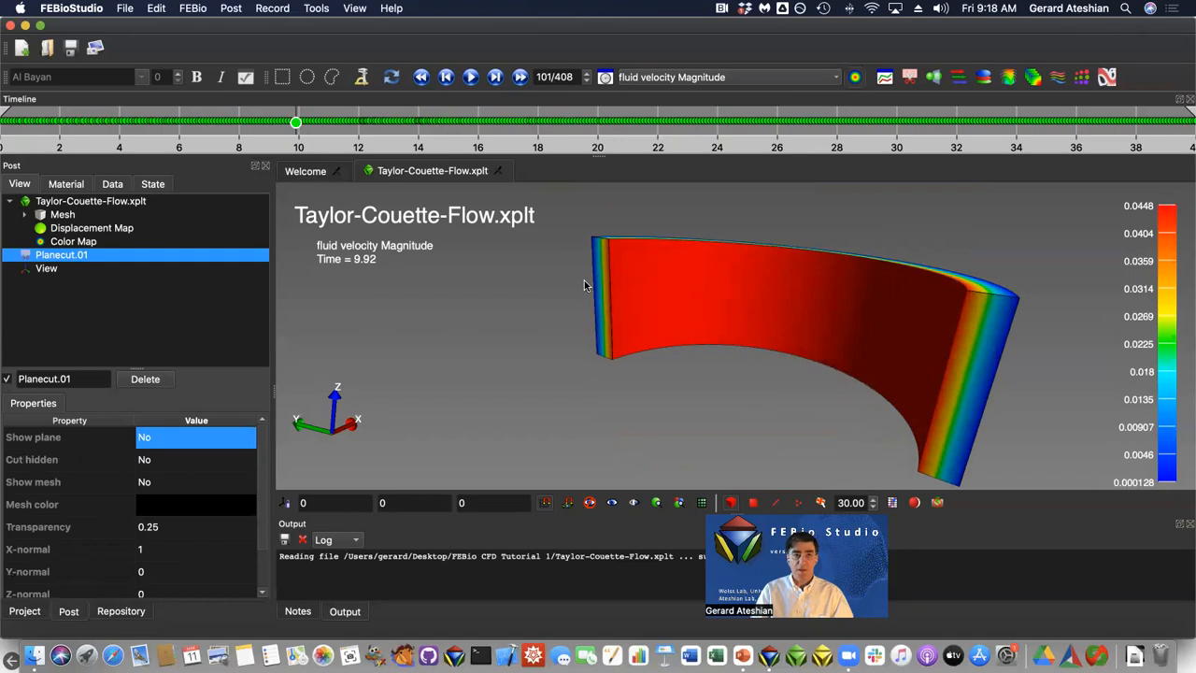
click(471, 77)
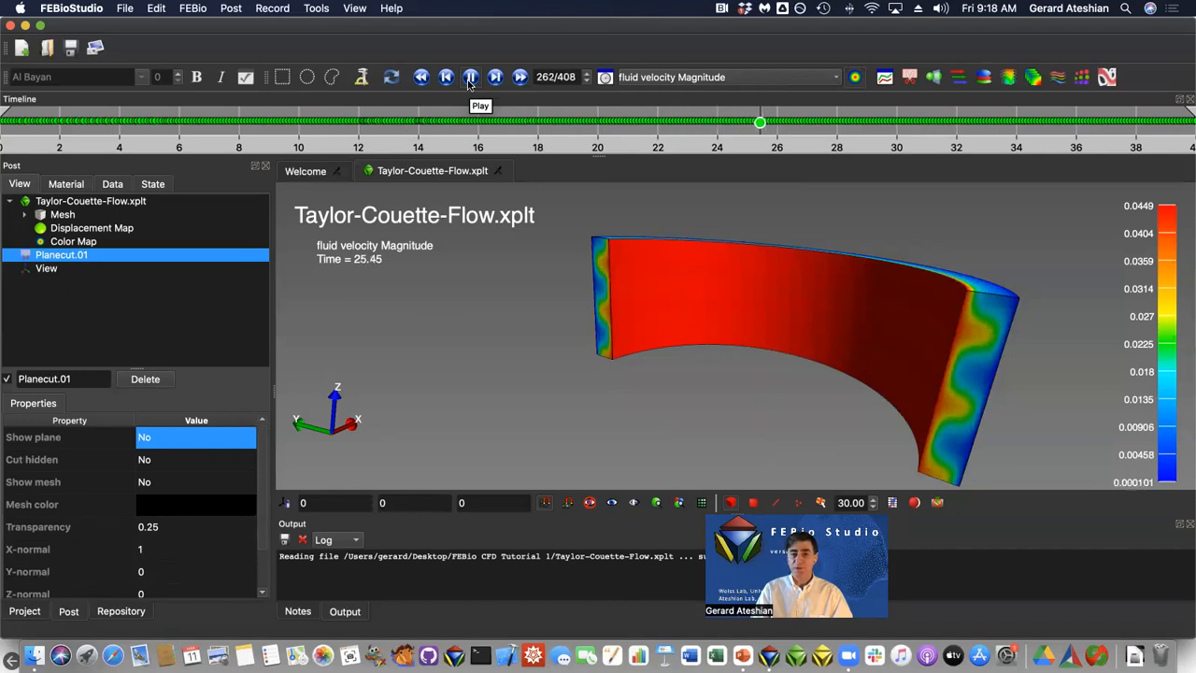
click(469, 79)
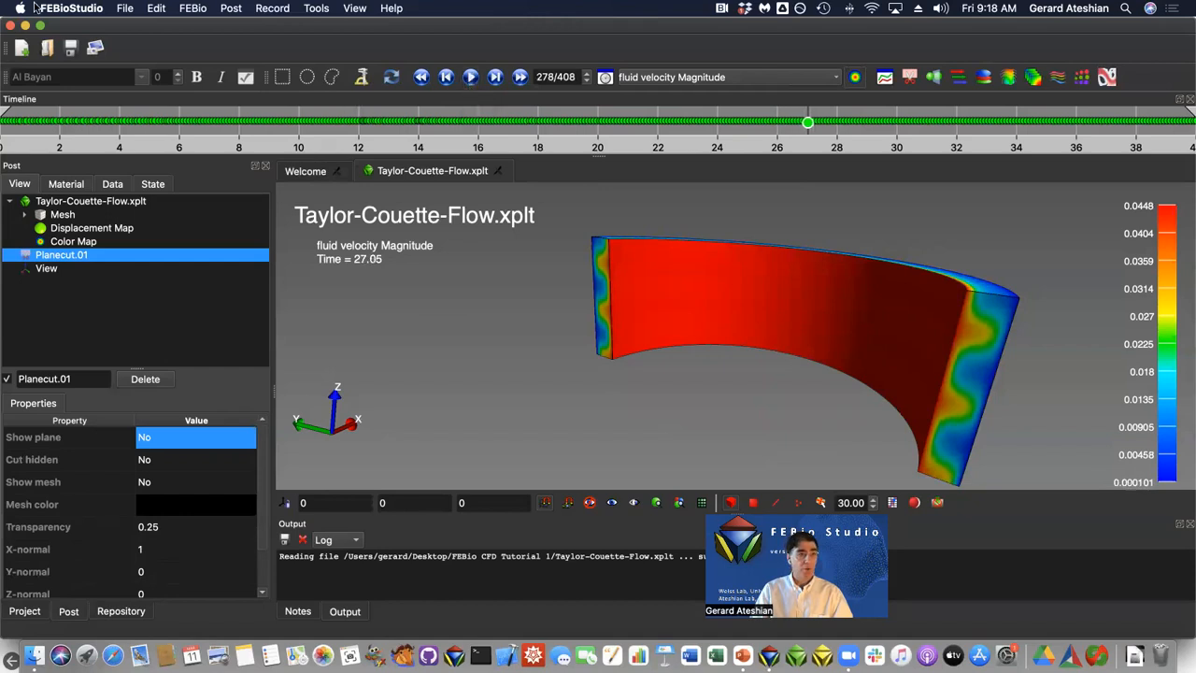
Set the light direction to -0.5,0.5,1 in the lighting options and view the cut tube from slightly higher up.
click(77, 8)
click(84, 46)
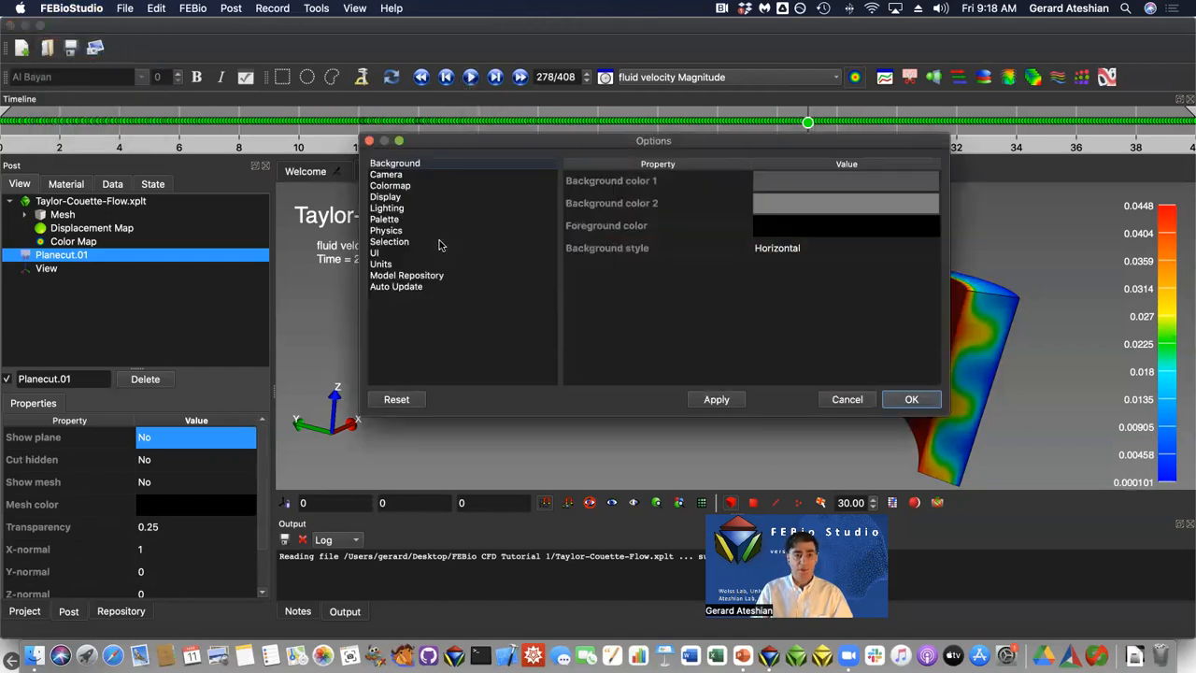
click(402, 208)
double_click(804, 295)
click(804, 294)
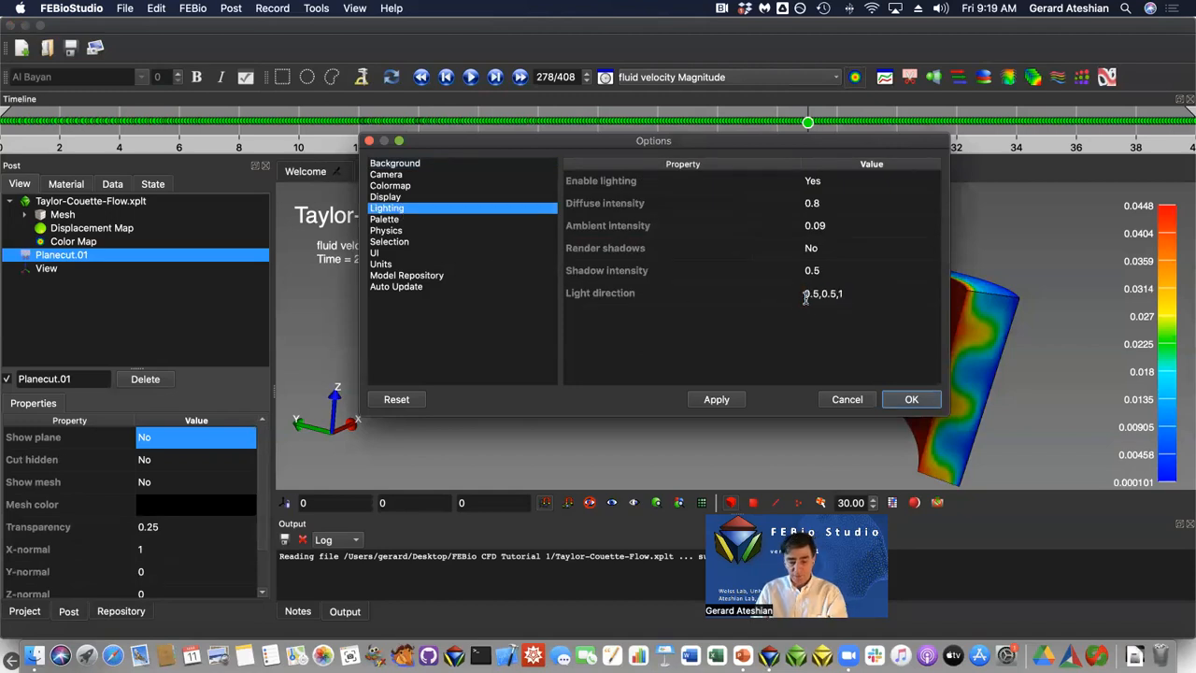
text(-)
click(716, 399)
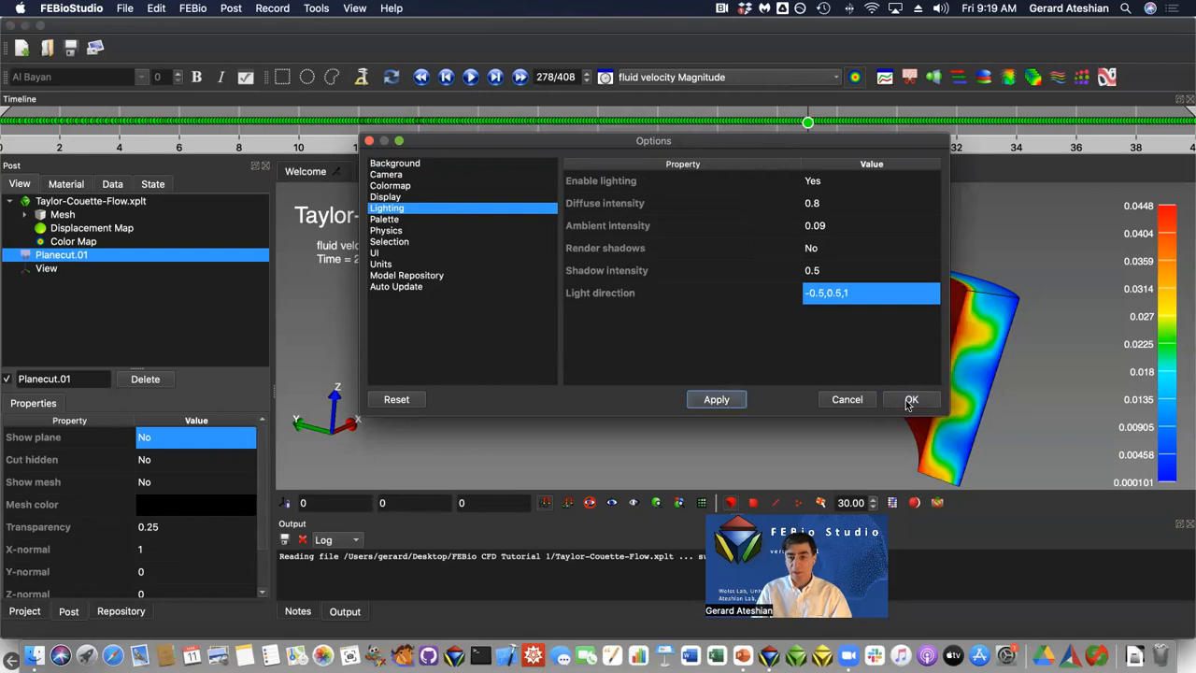
click(910, 399)
drag(828, 363, 721, 378)
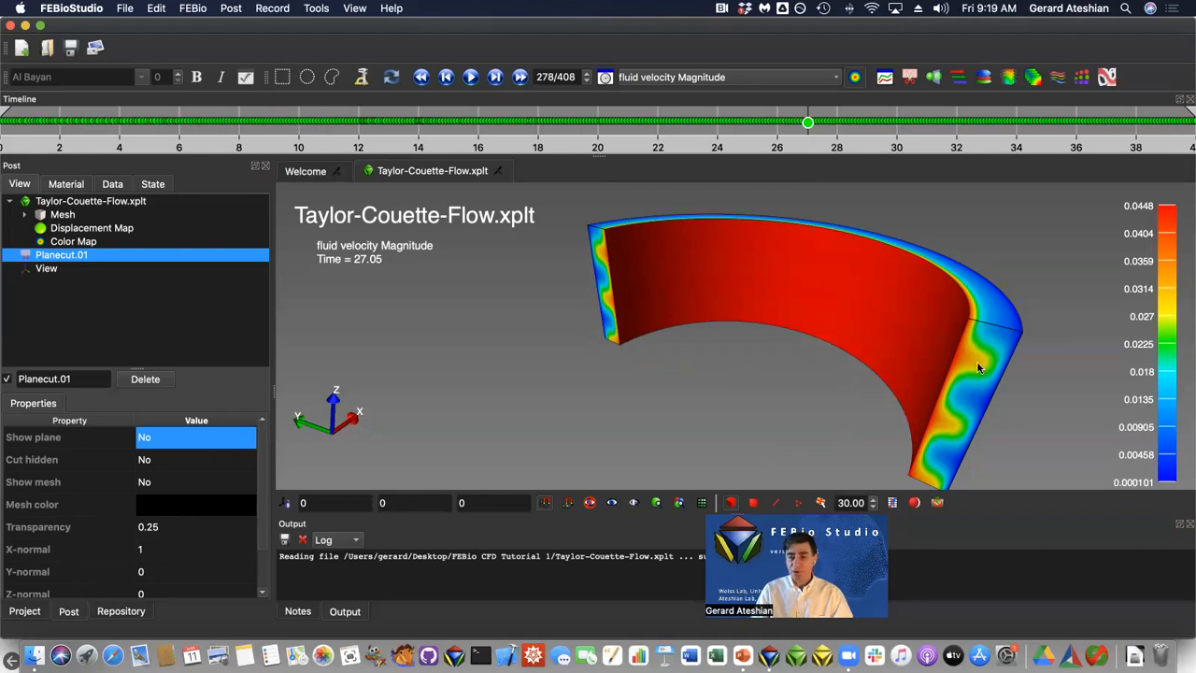
Colour the cut tube by the Z component of fluid velocity.
click(714, 77)
mouse_move(710, 228)
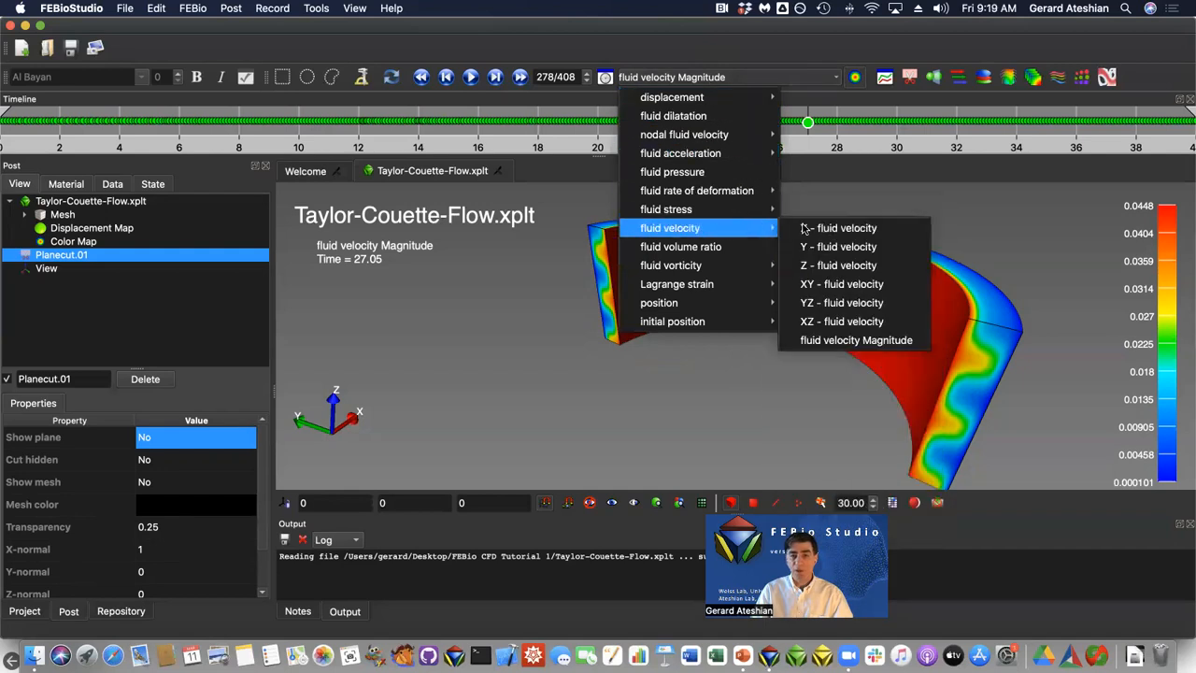
click(826, 267)
drag(997, 415, 980, 410)
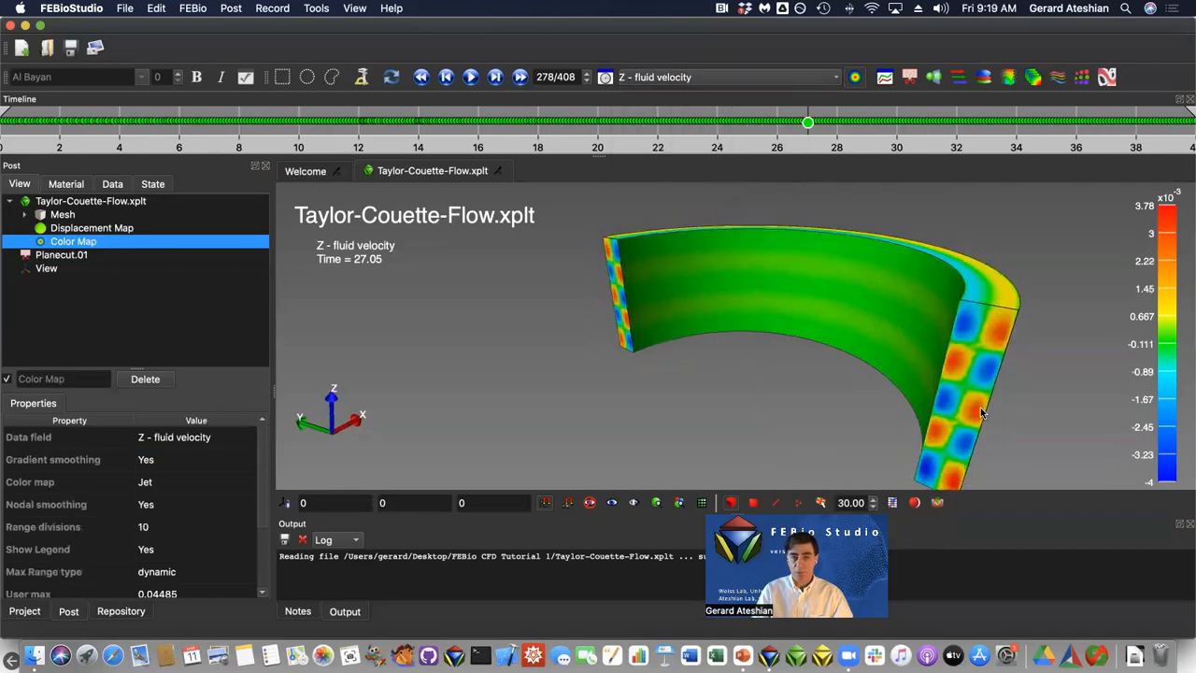
Play the Z fluid velocity animation from about time 5.95, pausing it at about time 38.75.
click(178, 123)
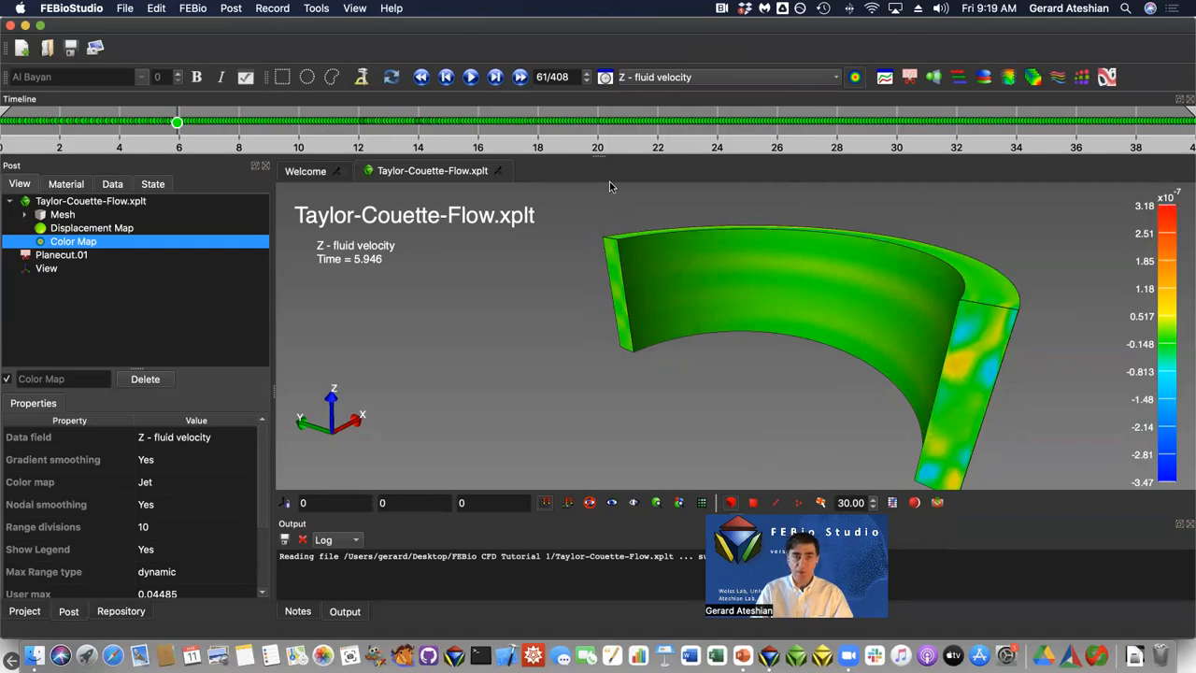
click(470, 77)
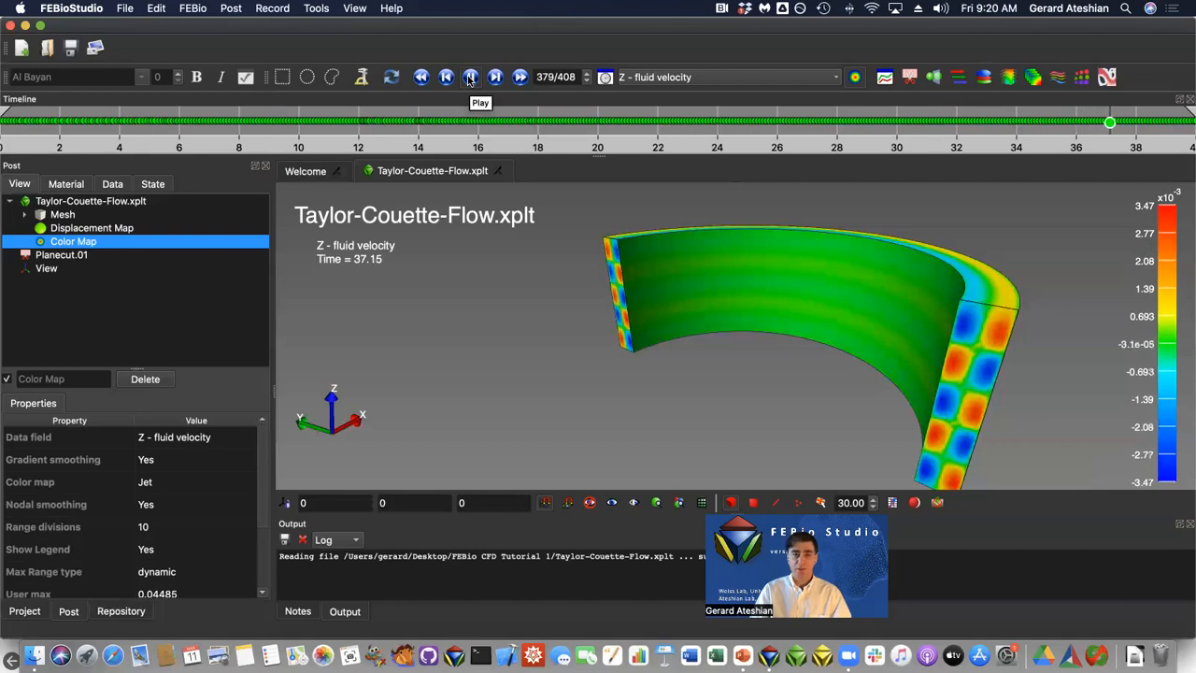
click(471, 78)
drag(871, 363, 850, 350)
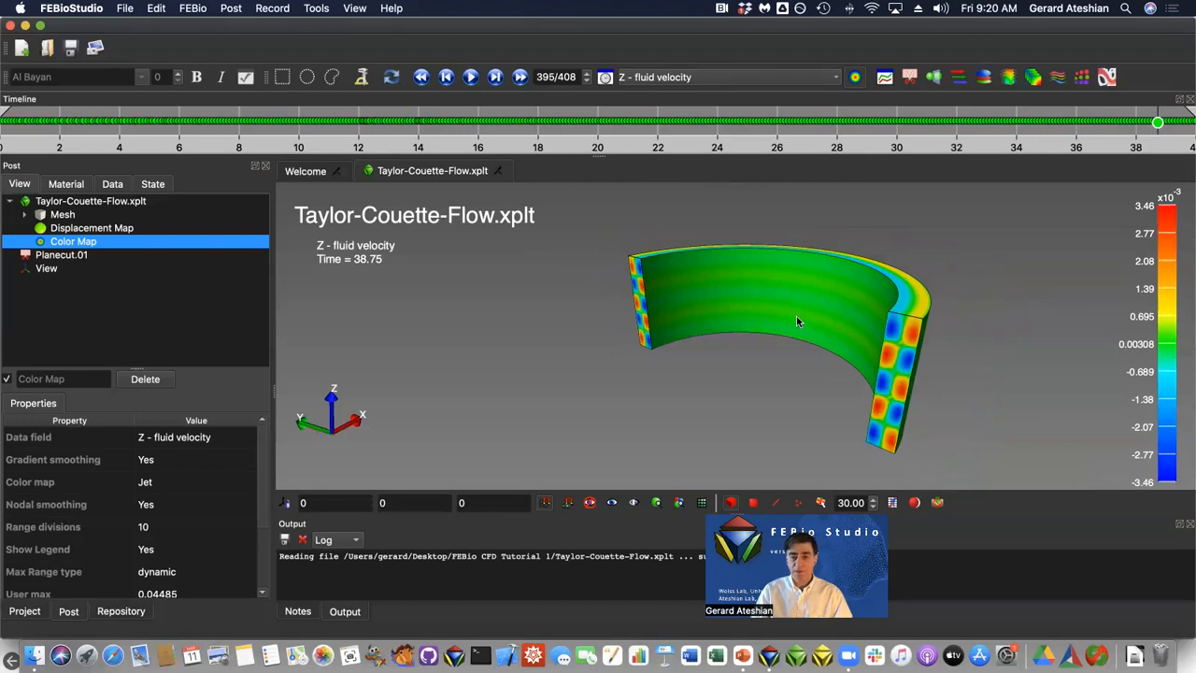
Colour the cut tube by fluid vorticity magnitude, and play the animation from about time 8.02 to about time 22.15.
click(679, 80)
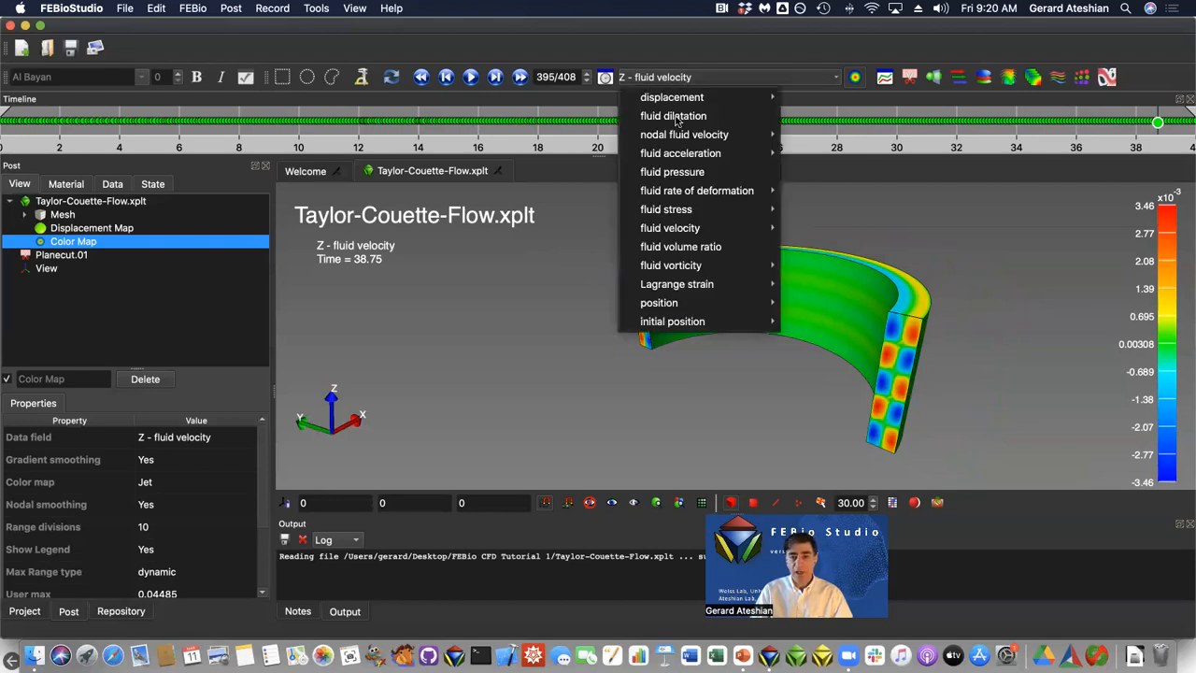
mouse_move(668, 267)
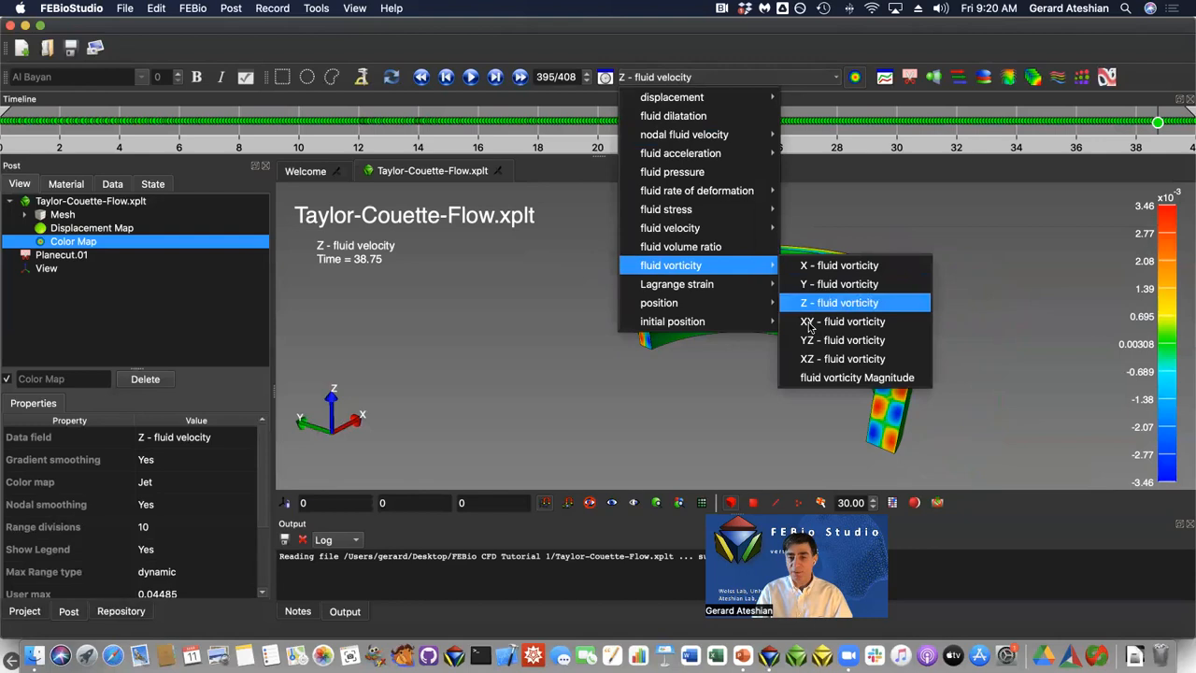
click(812, 377)
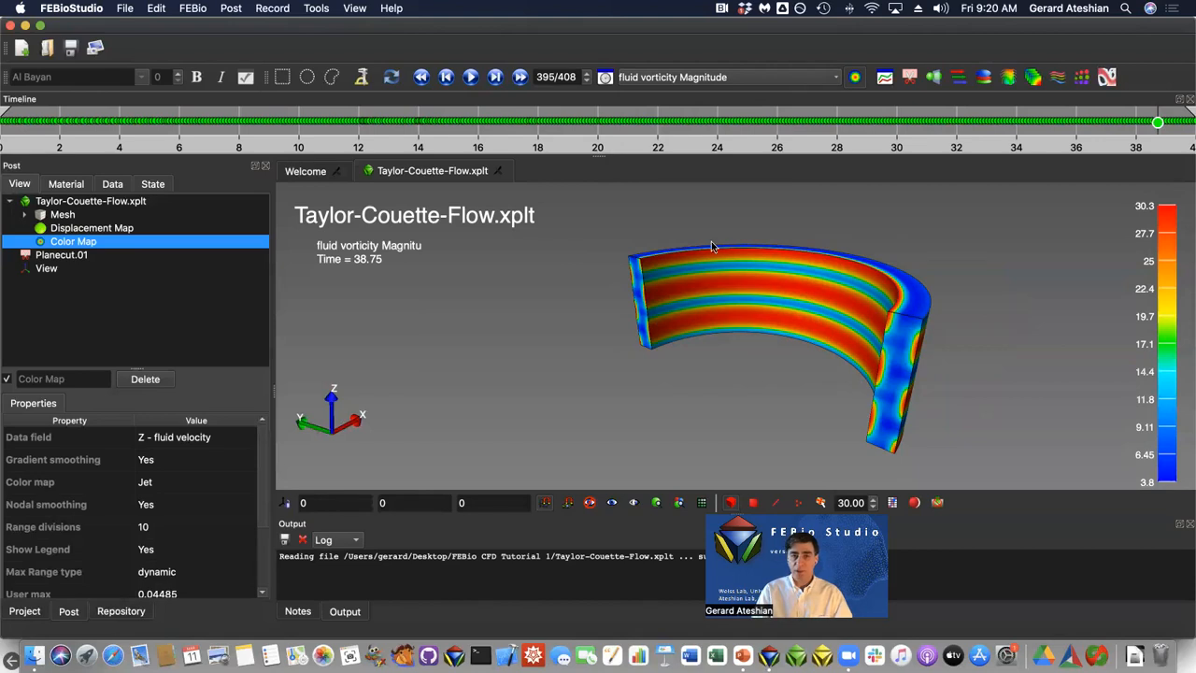
click(239, 123)
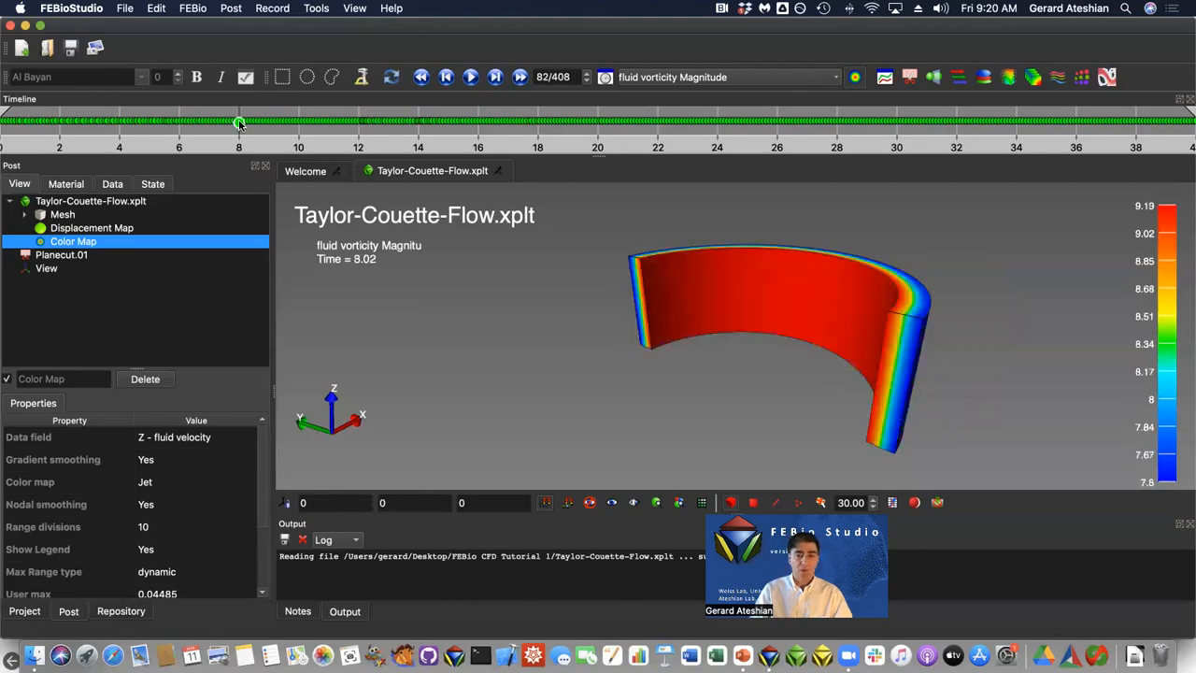
click(472, 78)
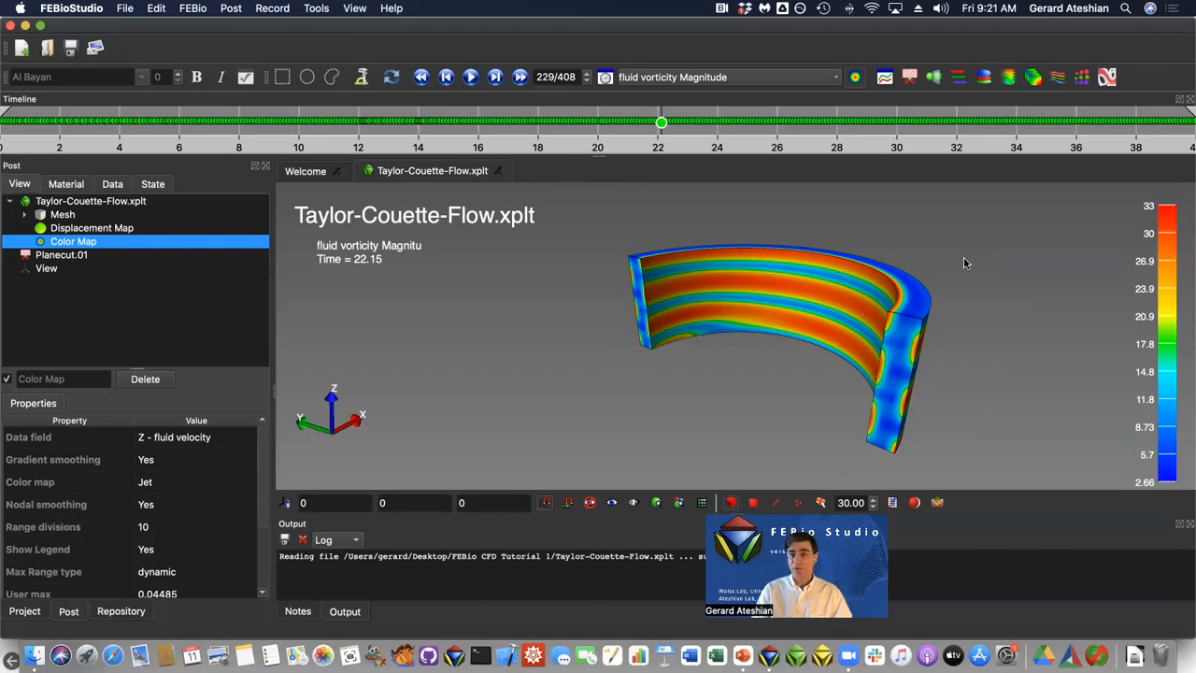
Add an isosurface plot of fluid vorticity magnitude and disable its clipping by the plane cut.
click(1008, 78)
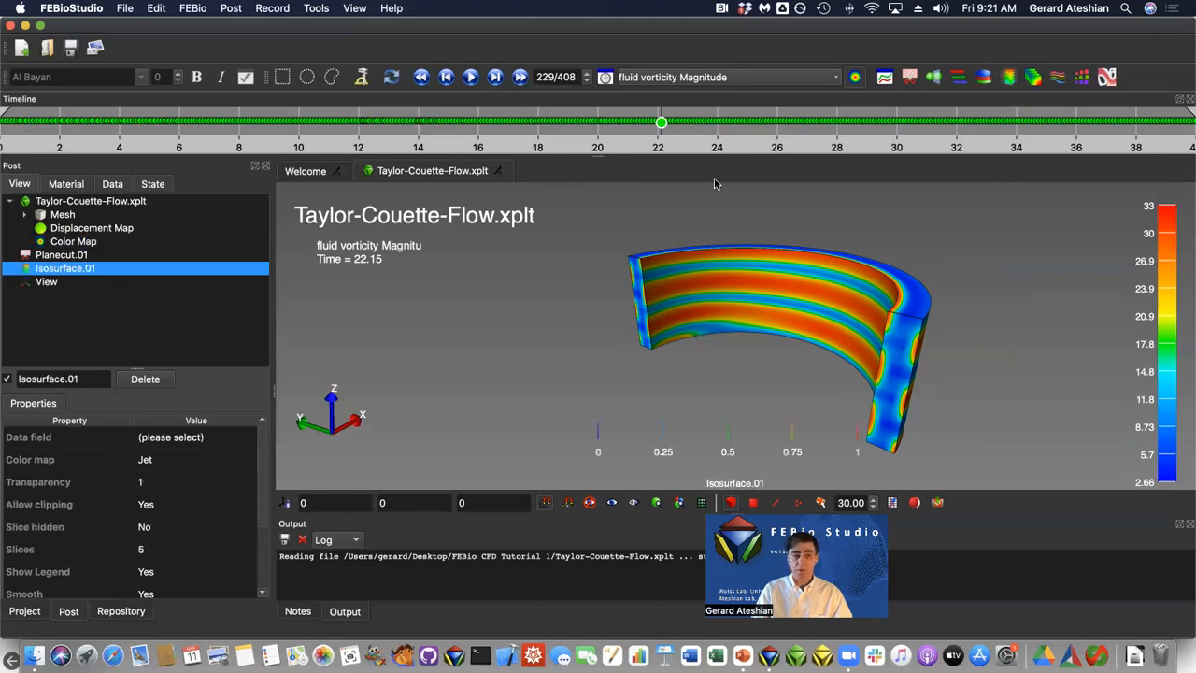
click(181, 439)
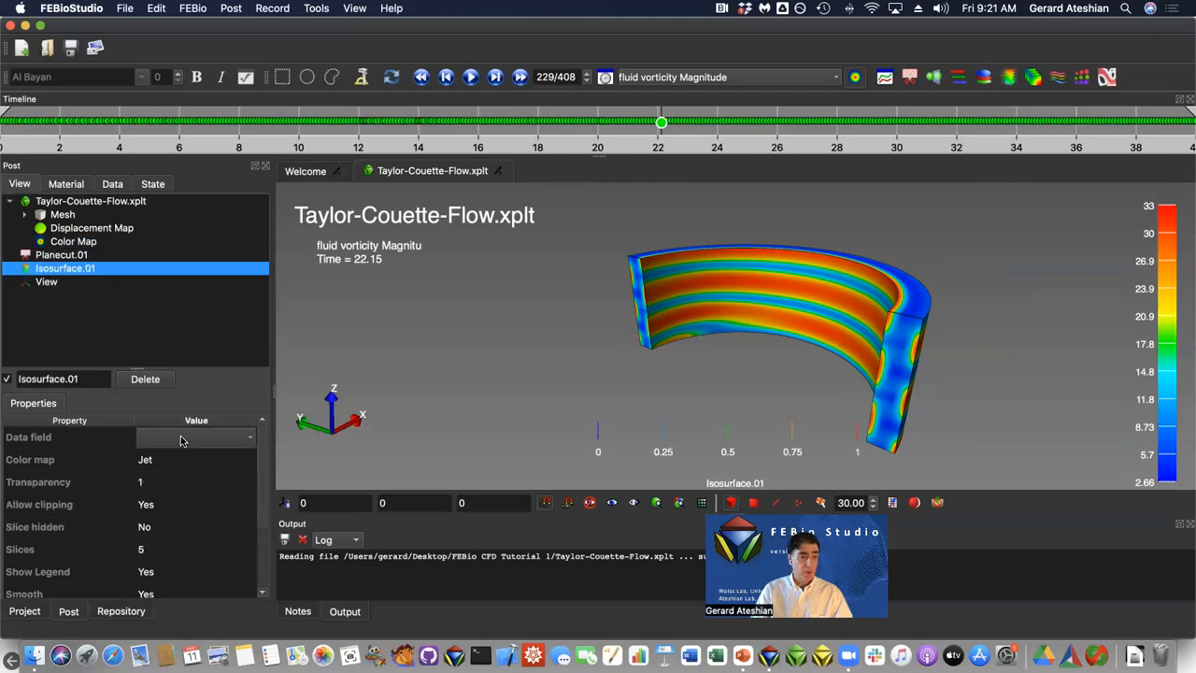
click(182, 439)
mouse_move(234, 361)
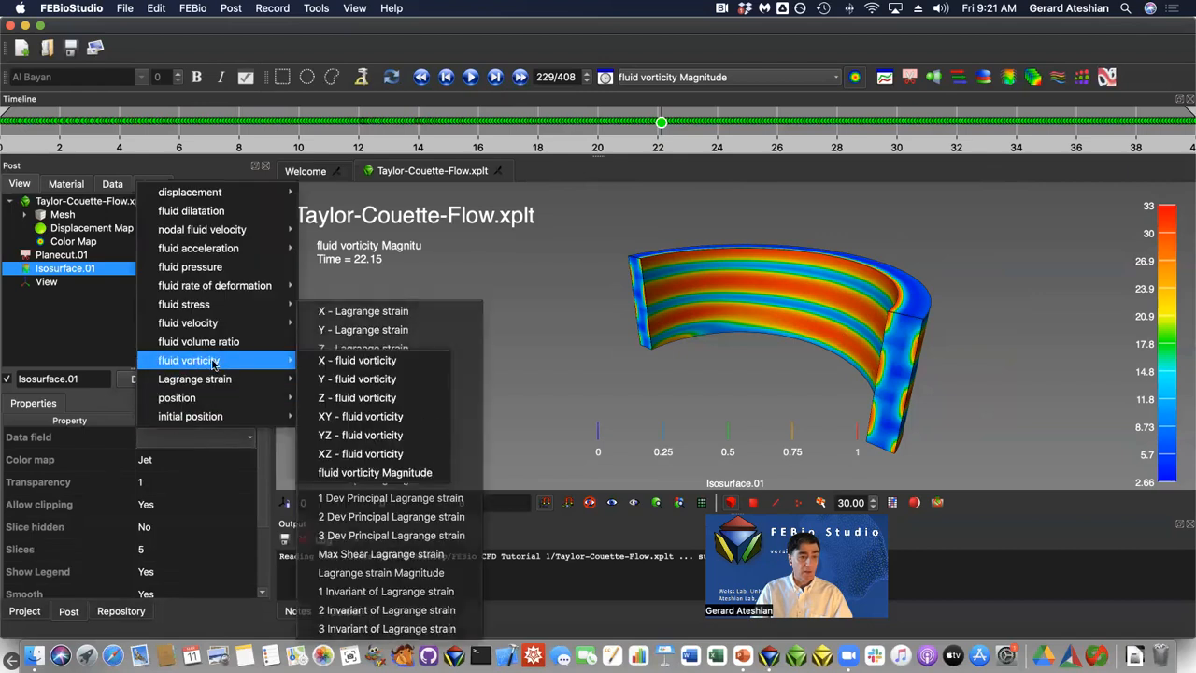
click(342, 474)
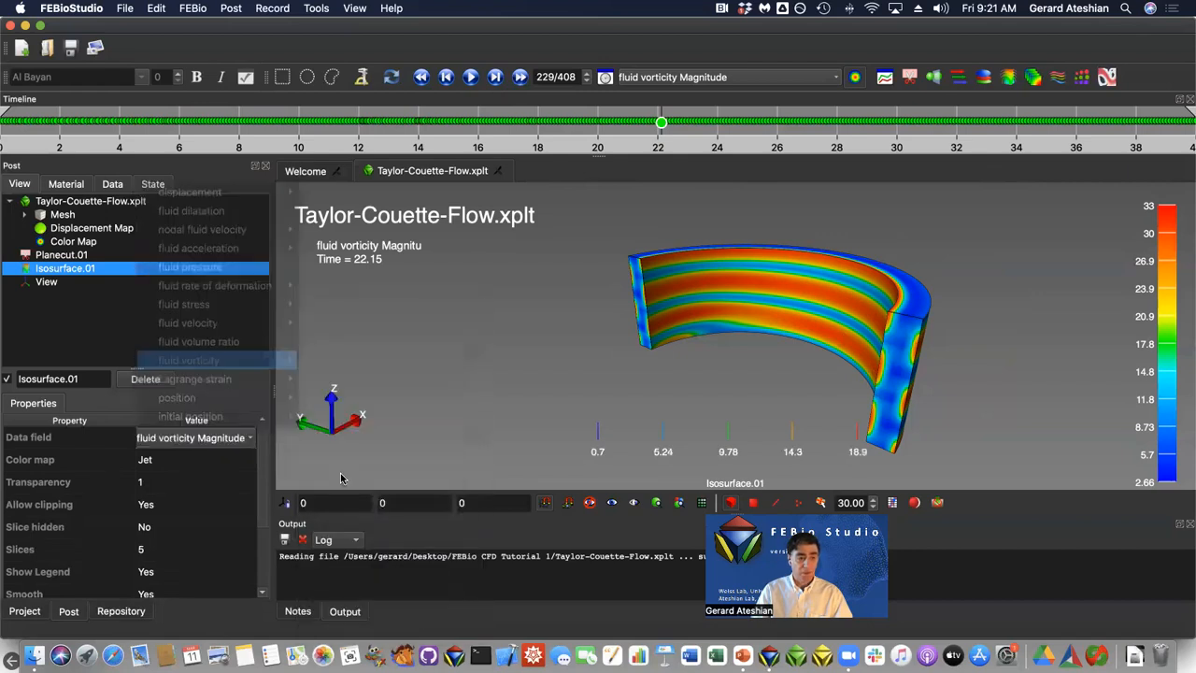
click(157, 508)
click(157, 506)
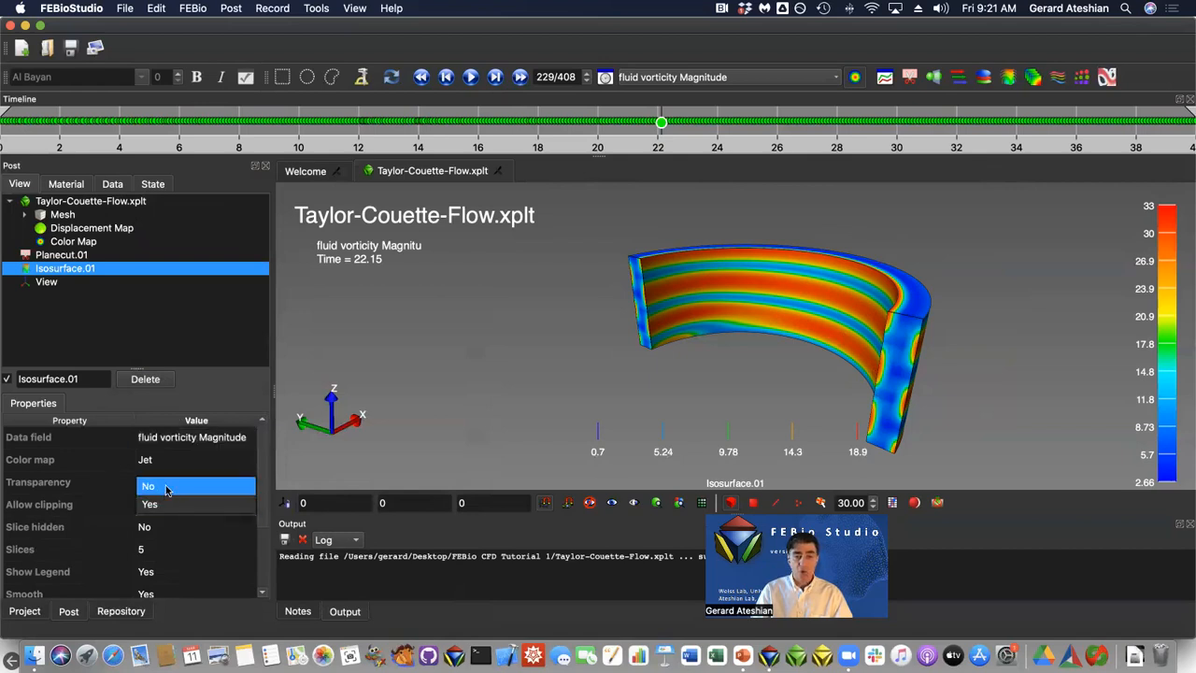
click(166, 486)
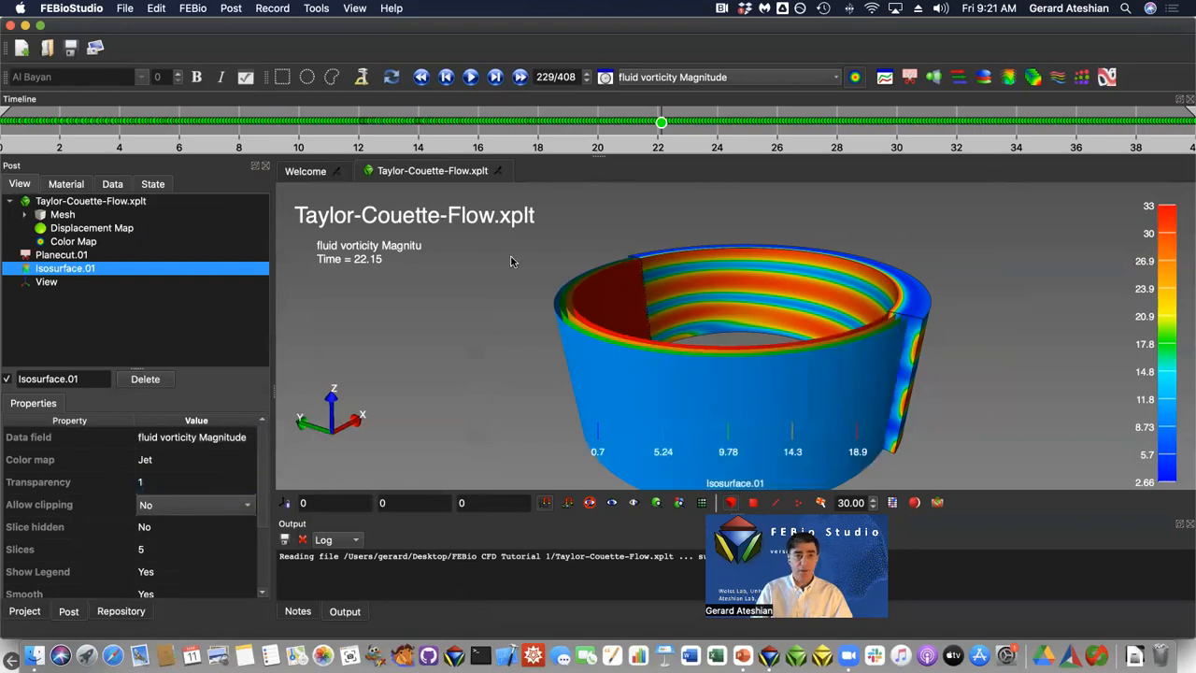
Return the results to the first time state and set the isosurface transparency to 0.5.
click(321, 123)
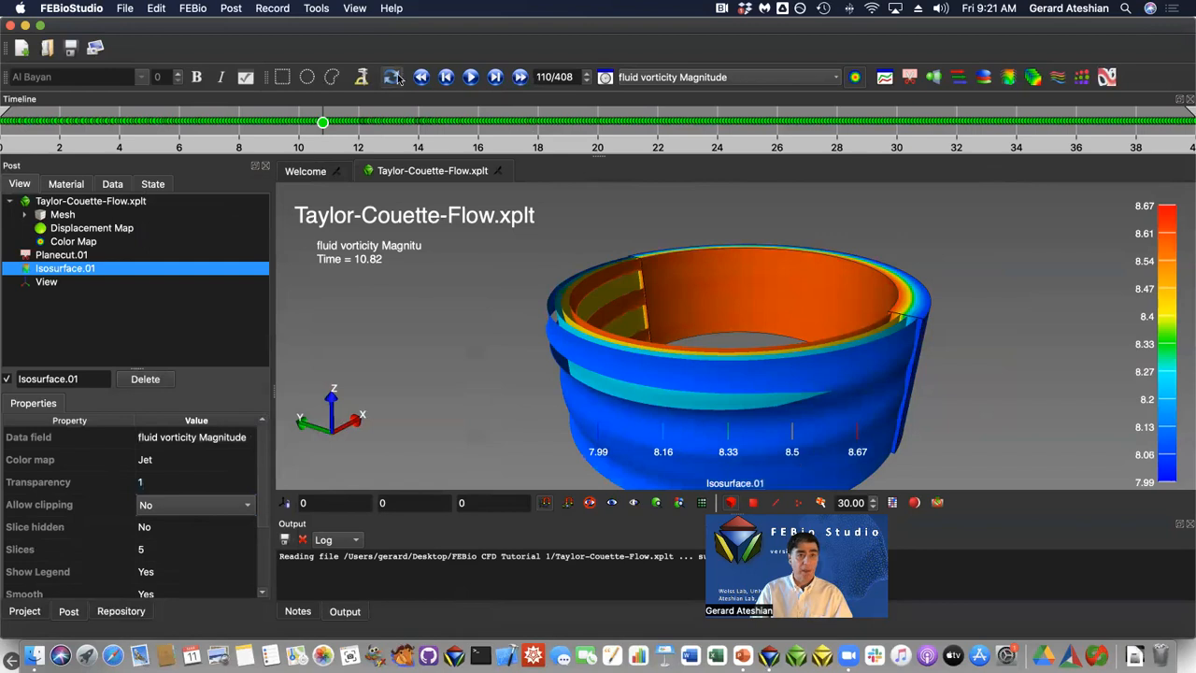
click(420, 77)
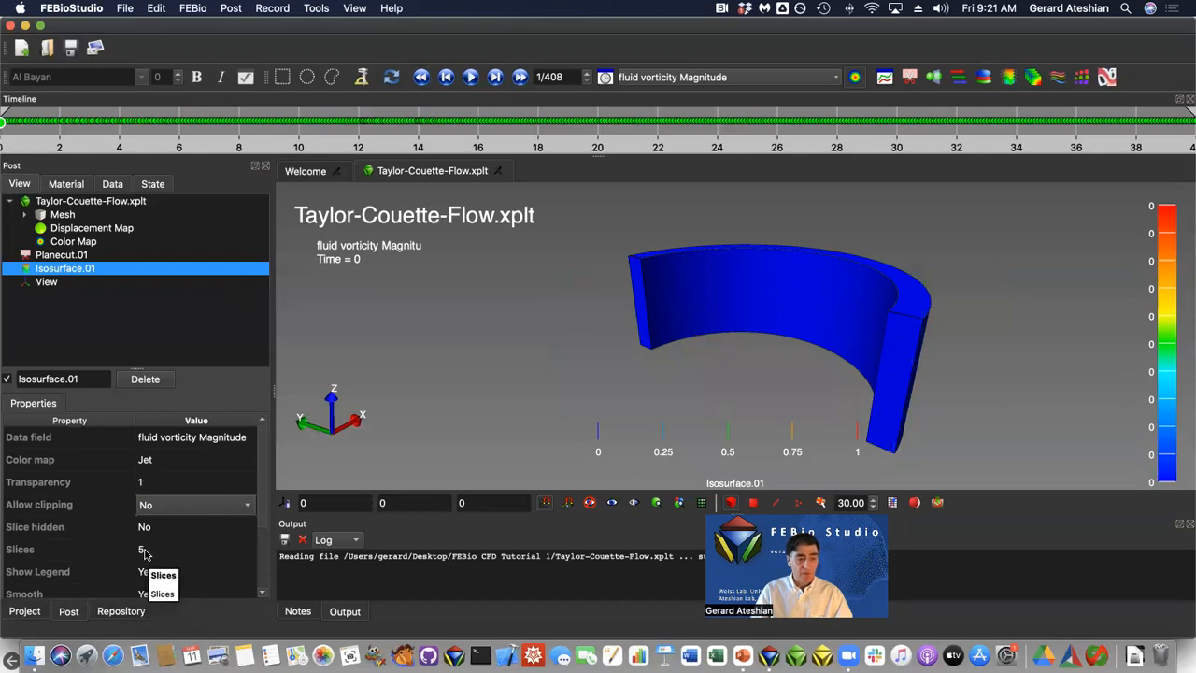
click(153, 480)
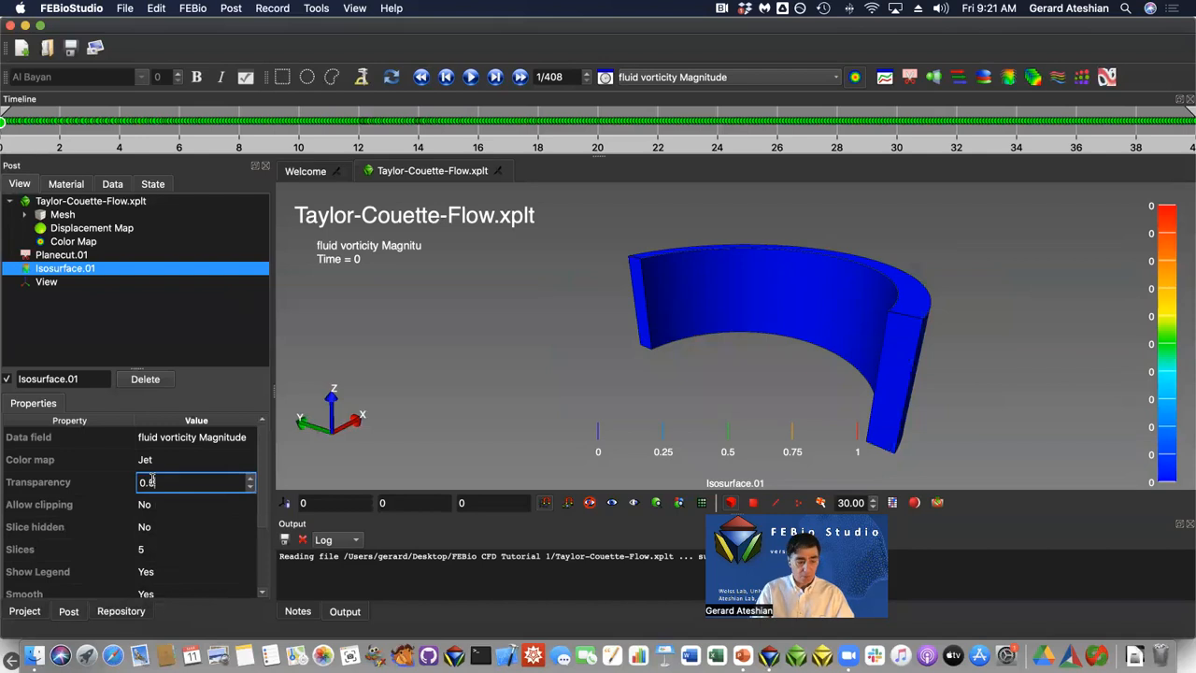
key(Tab)
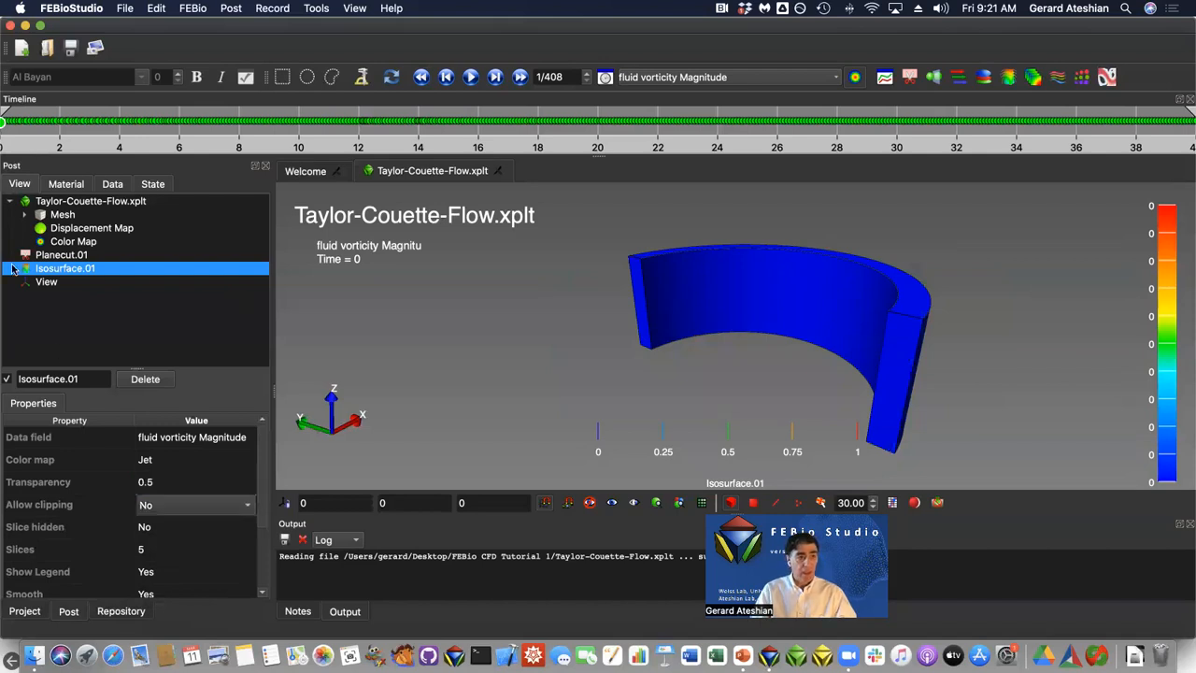
Set the transparency of the Water material to 0.5.
click(76, 184)
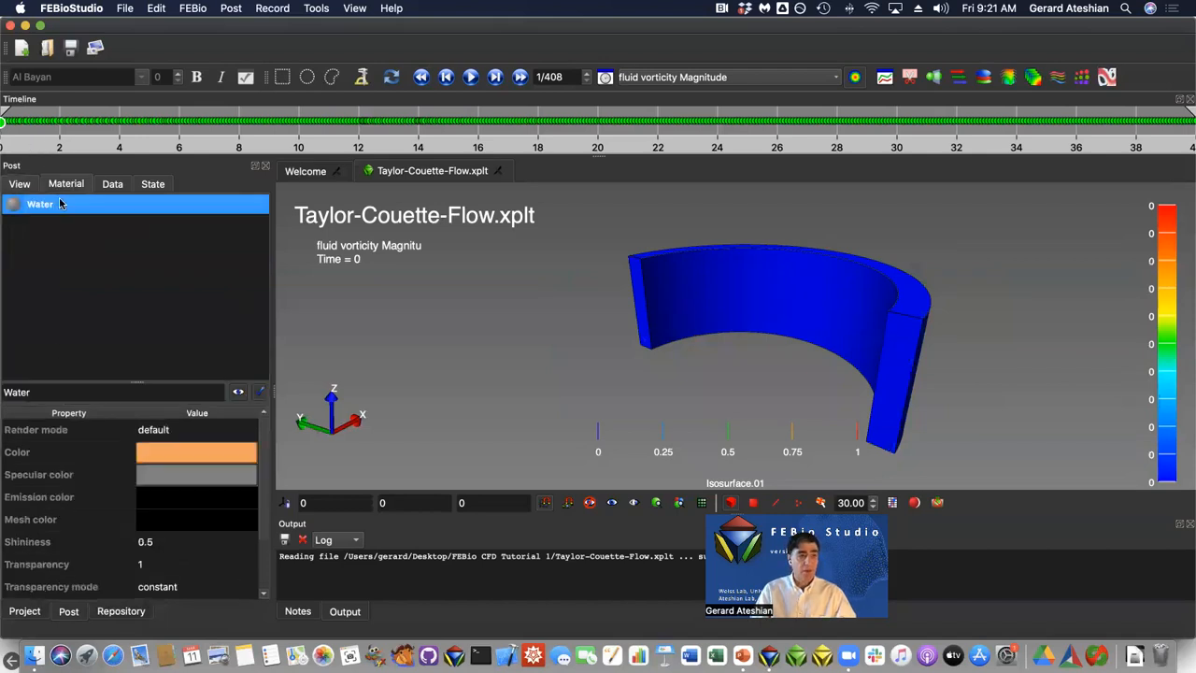
click(154, 565)
text(0.5)
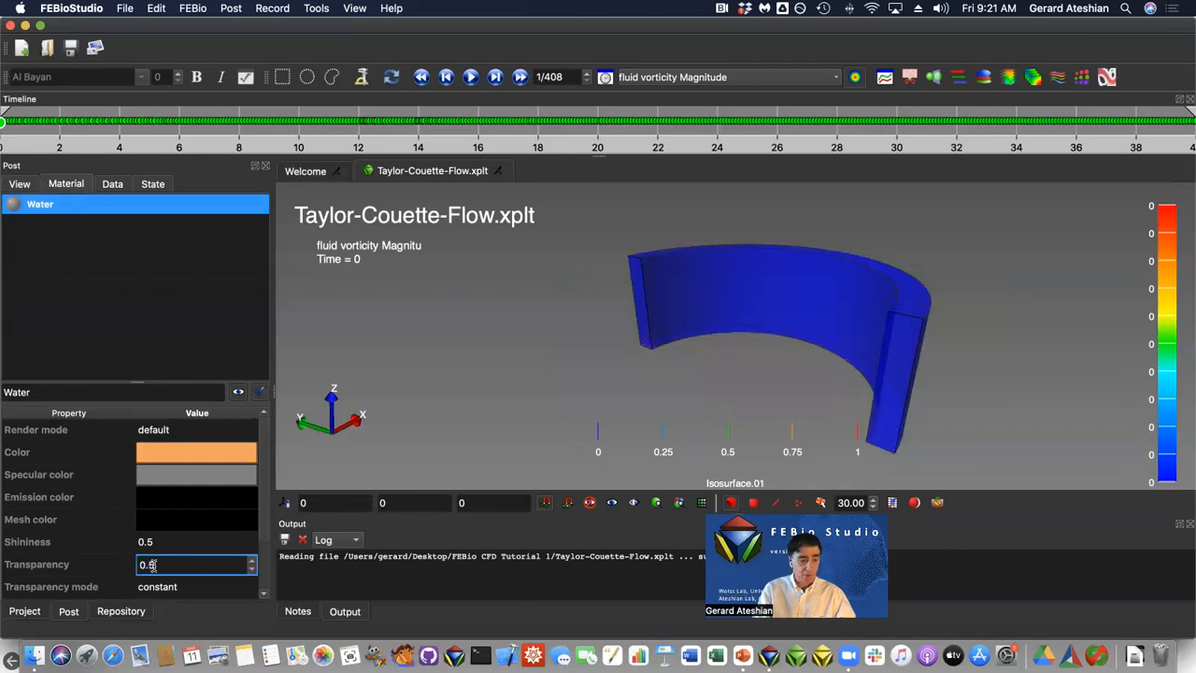
key(Tab)
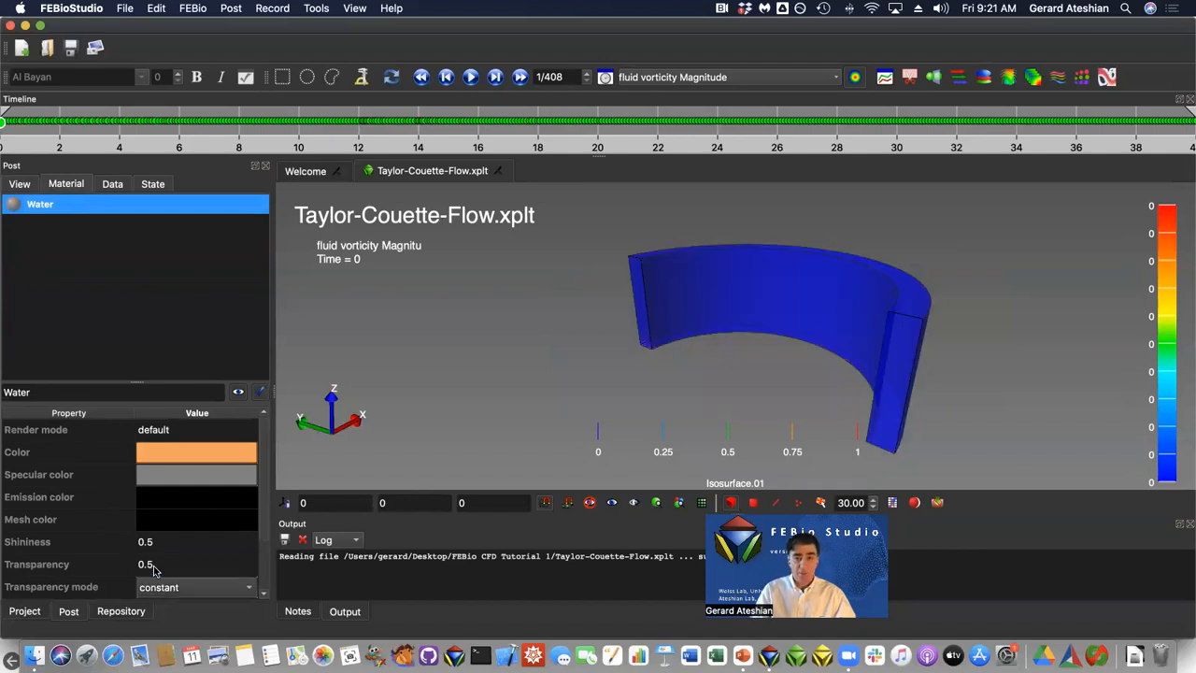
Play the fluid vorticity isosurface animation from the first time state and pause it at about time 24.85.
click(470, 78)
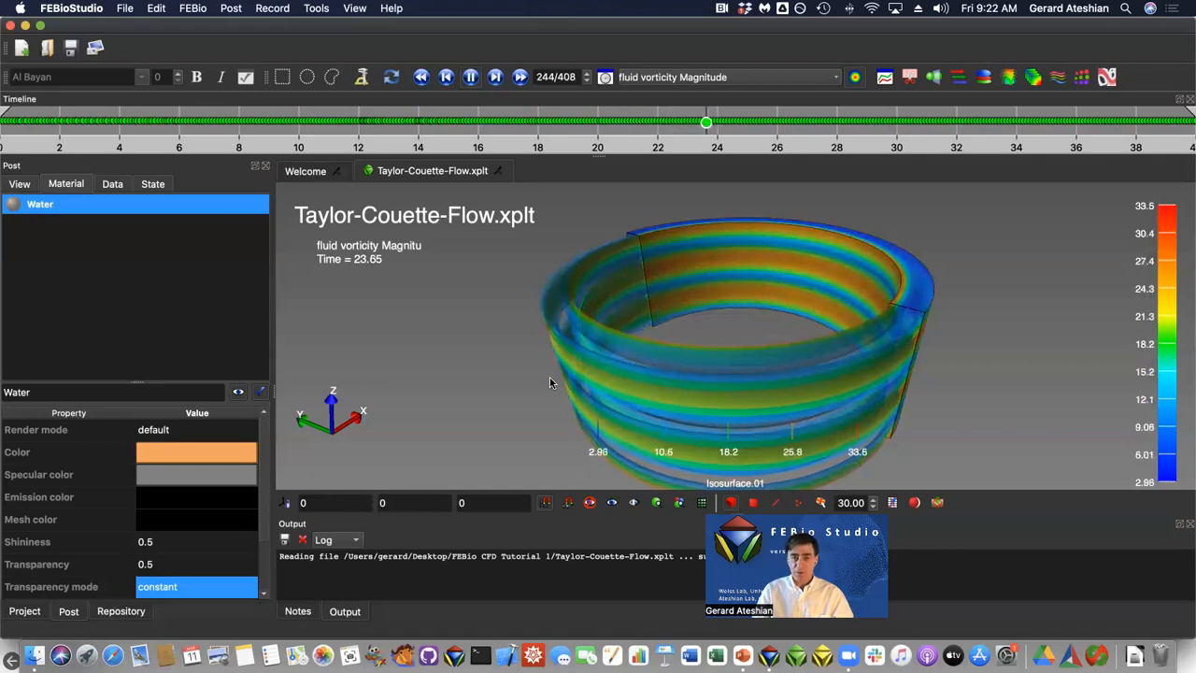
click(472, 77)
Set the animation to use a fixed time step size of 0.1 and resume playback.
click(605, 78)
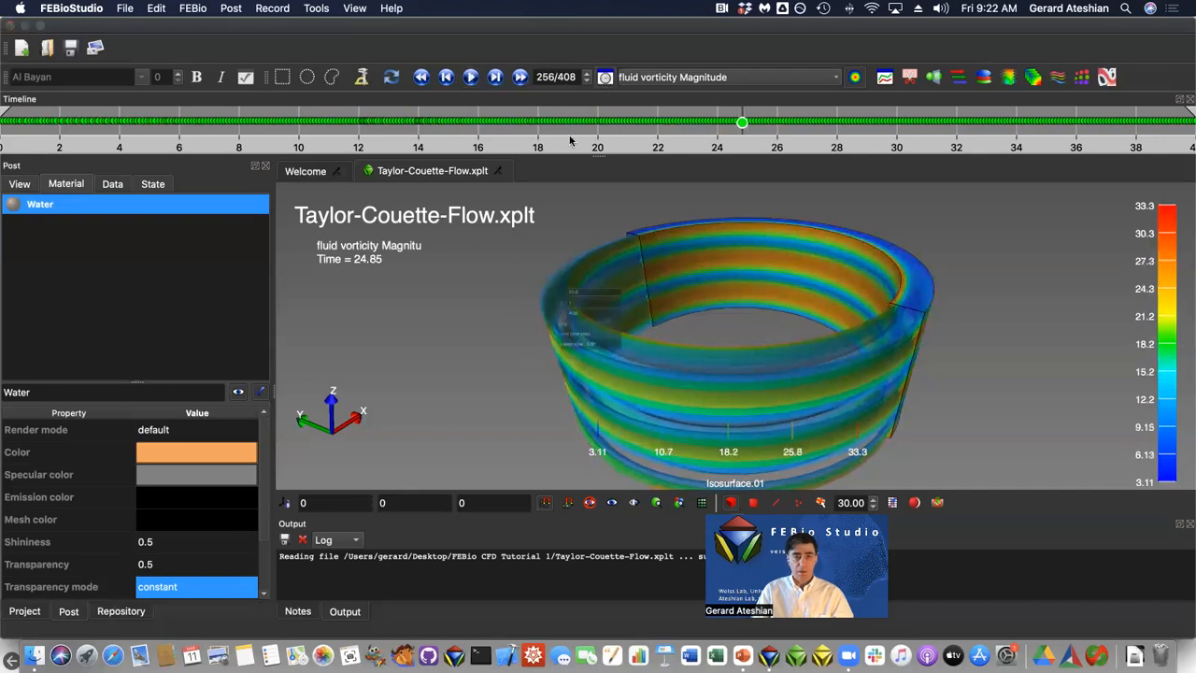
click(514, 356)
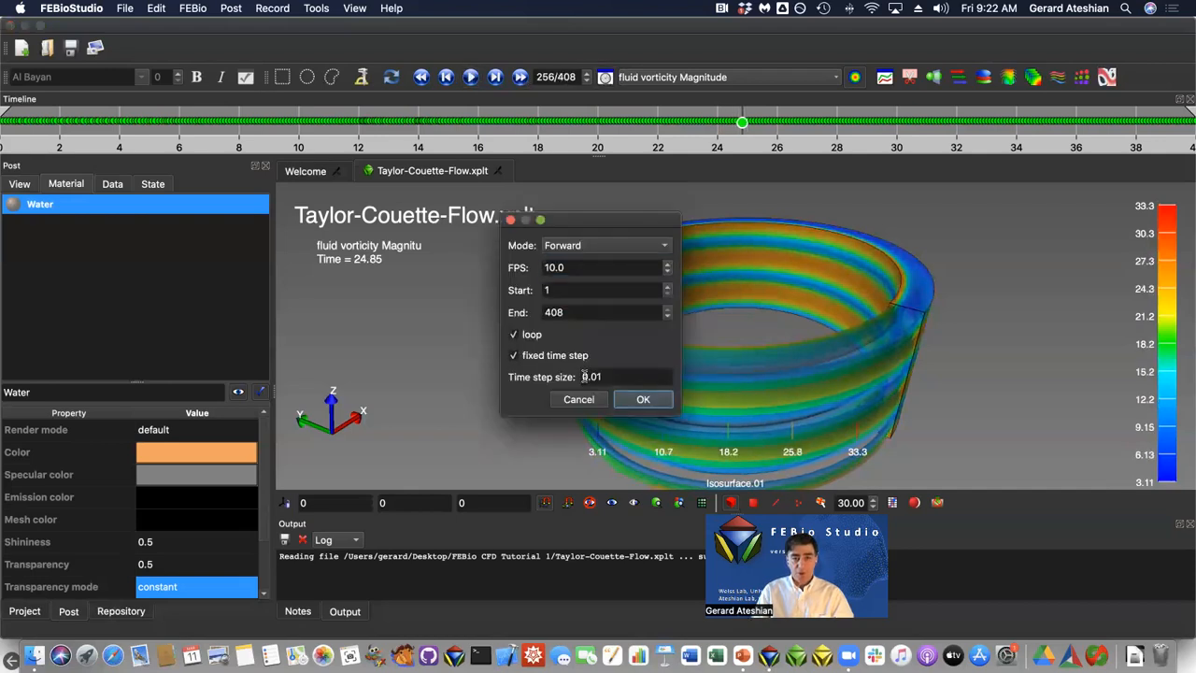
click(597, 376)
key(BackSpace)
text(1)
click(552, 267)
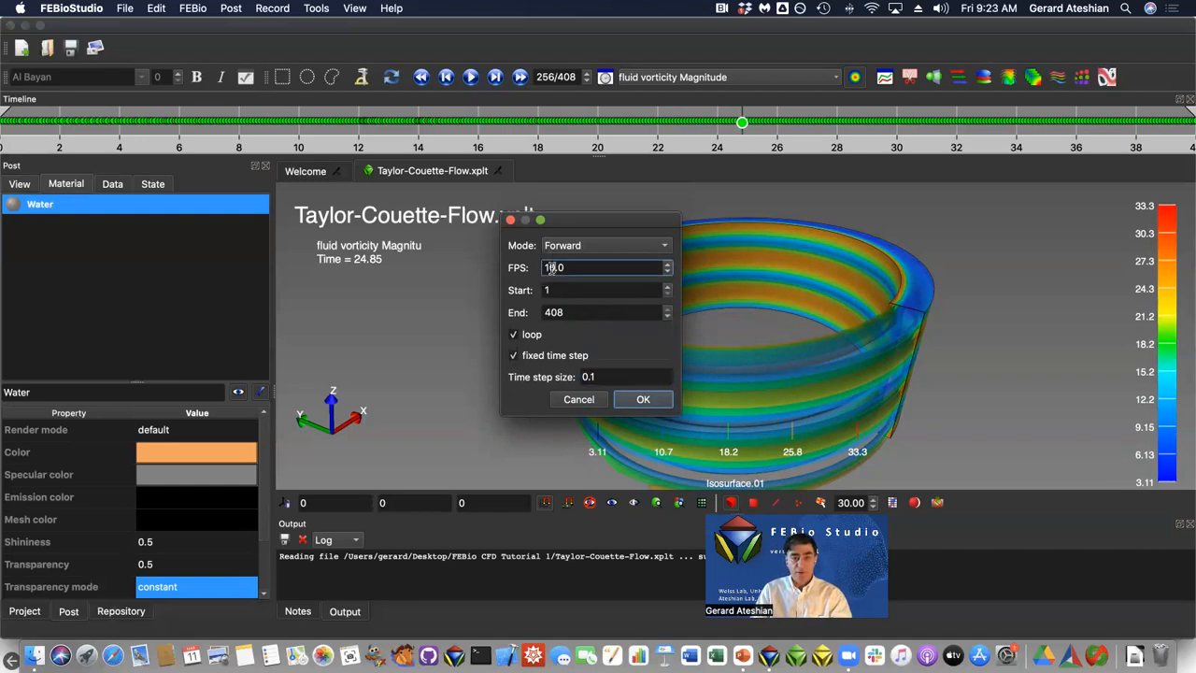
click(643, 399)
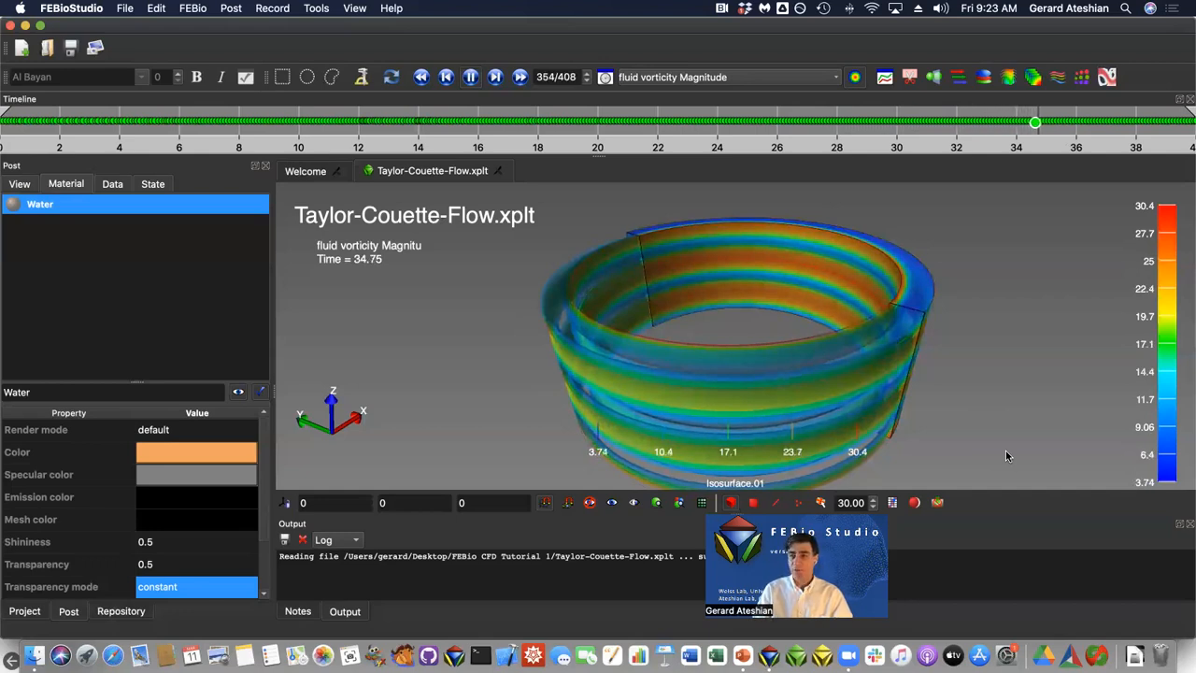
View the looping vorticity isosurface animation from another angle around the tube and pause it at about time 0.4.
drag(933, 415, 943, 447)
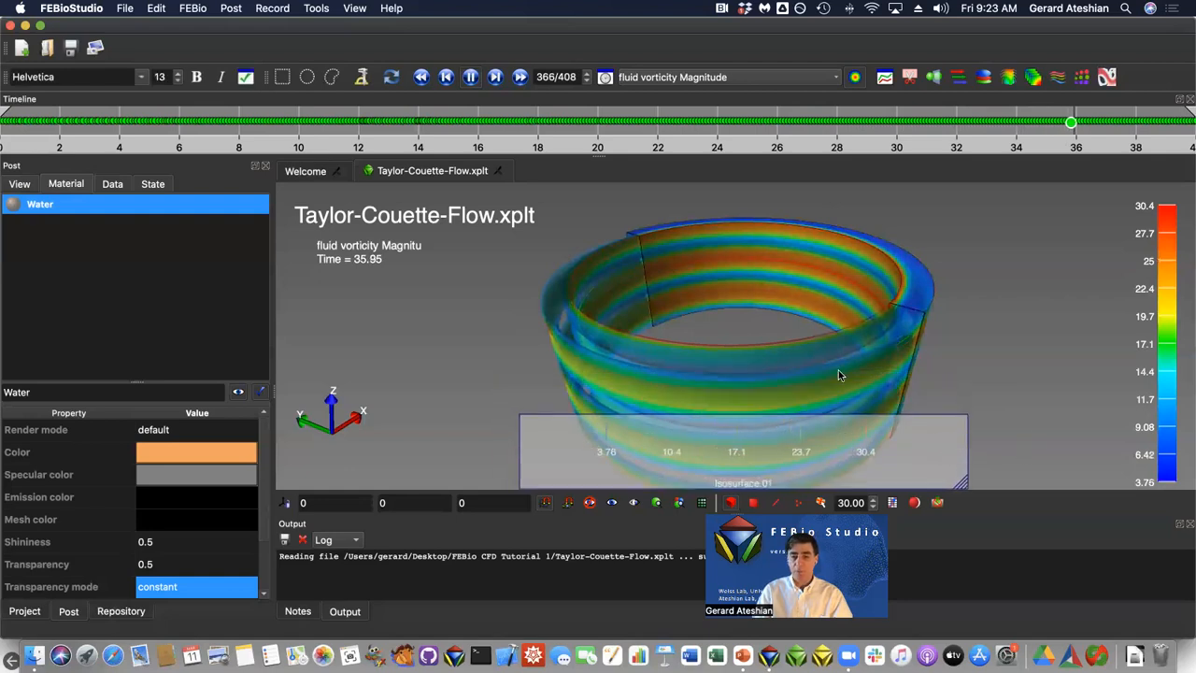
mouse_move(837, 370)
mouse_down()
mouse_move(835, 321)
mouse_move(763, 312)
mouse_move(803, 281)
mouse_move(842, 364)
mouse_up()
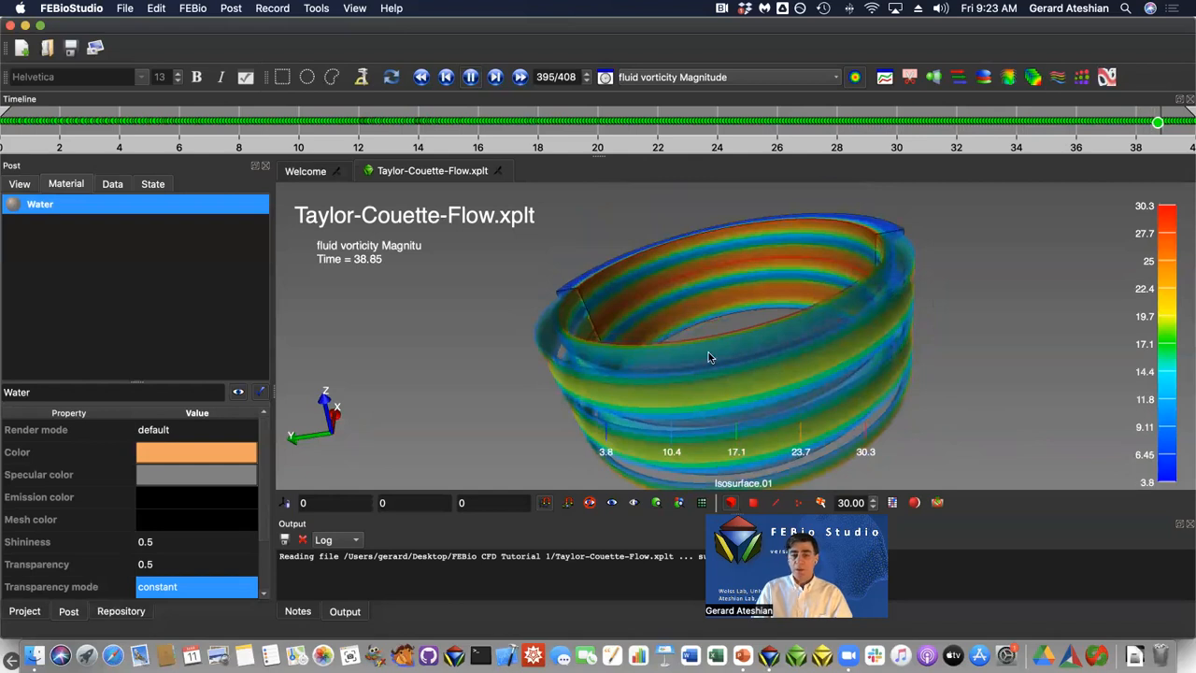
click(470, 77)
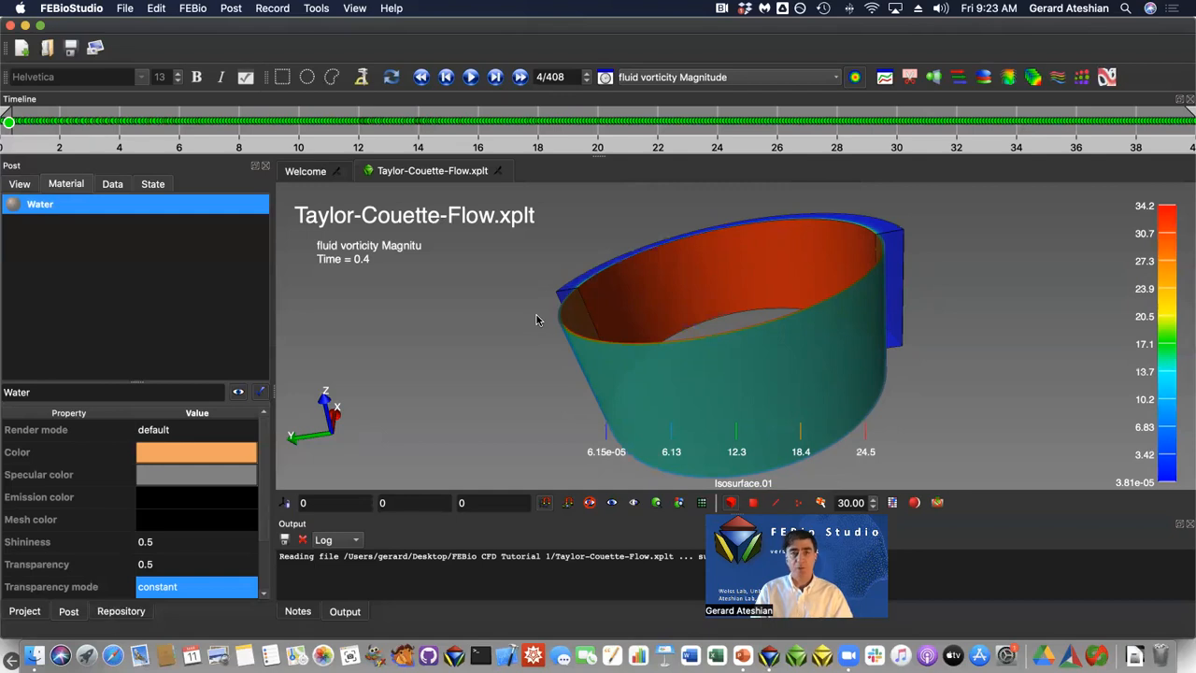
key(super+Tab)
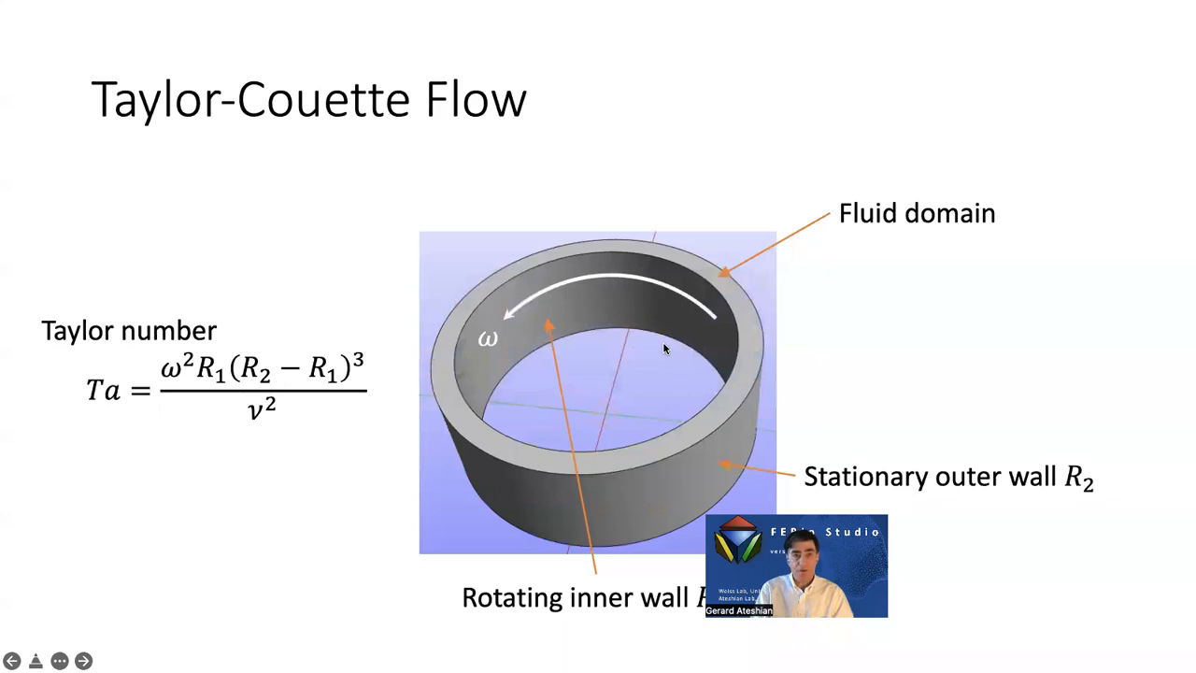
key(Right)
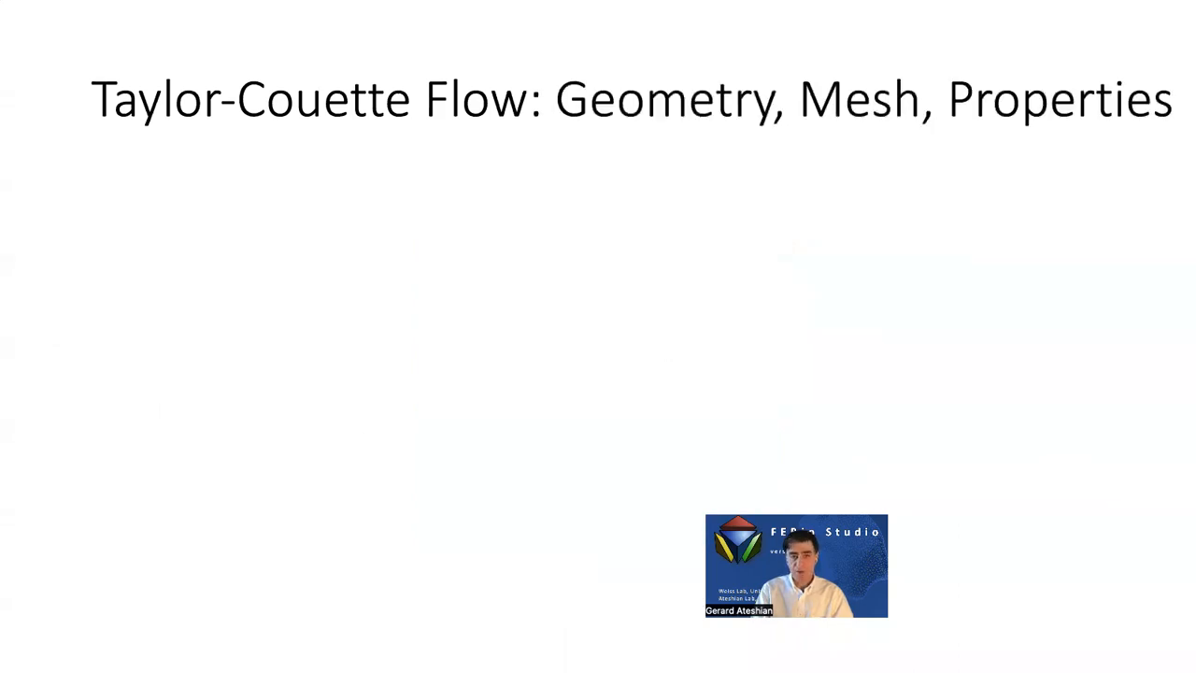
key(Right)
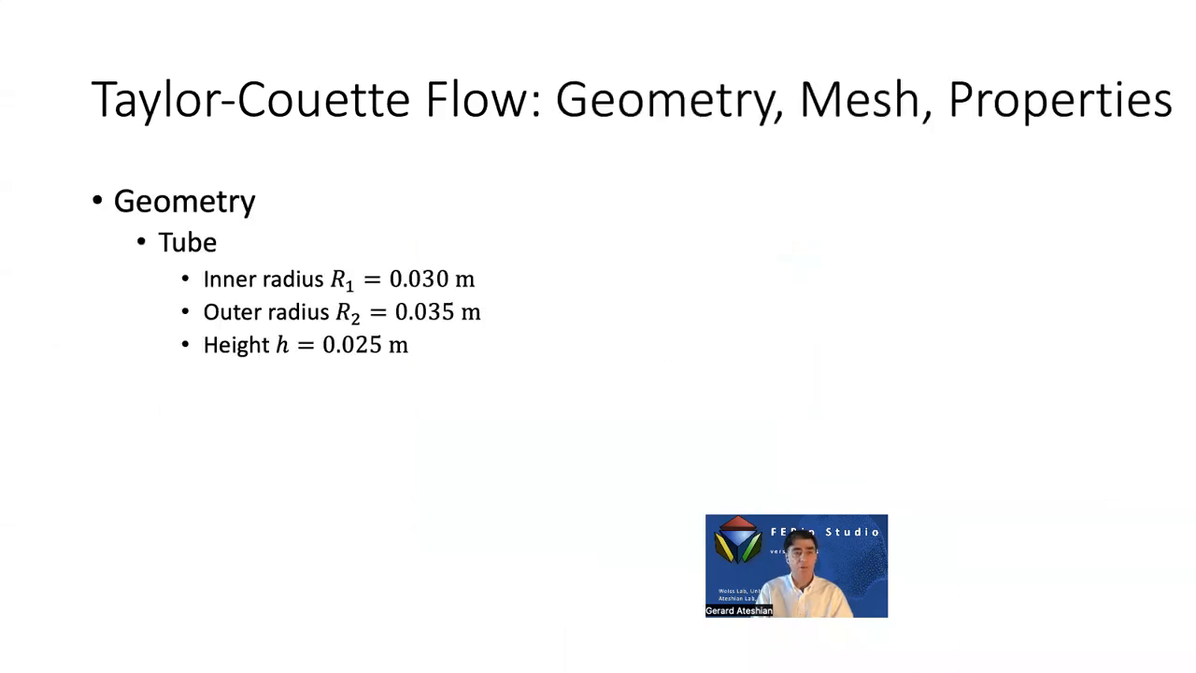